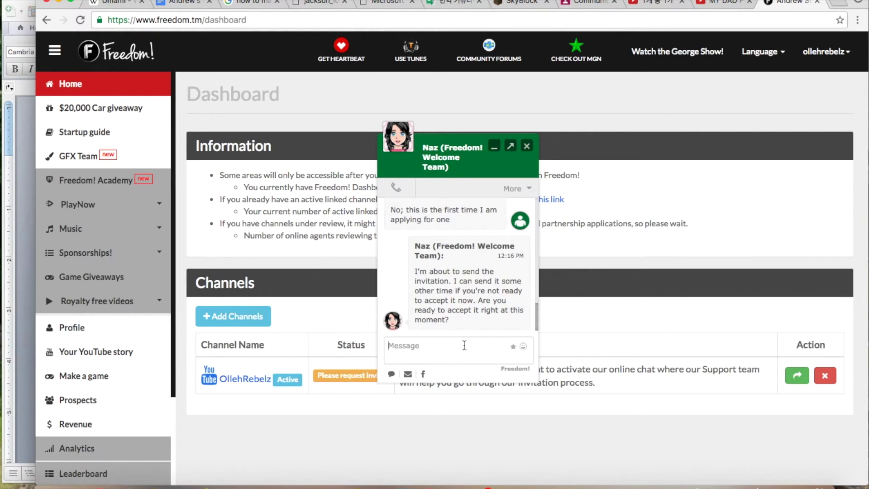
Reply 'Yes, I am]' to the Freedom! agent in the support chat.
type("Yes, sur")
key("BackSpace")
key("BackSpace")
key("BackSpace")
type("I am]")
key("Return")
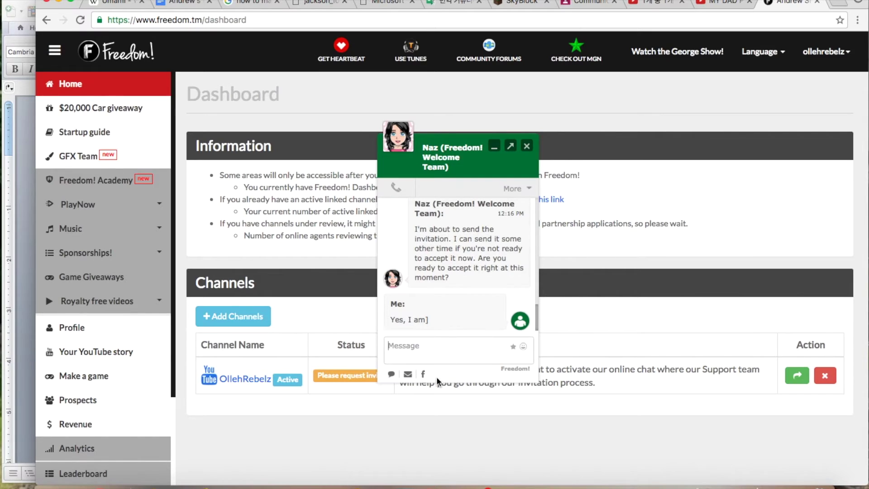
Try the smileys ':]' and ':D' in the message box, then clear it unsent.
type(":]")
key("BackSpace")
key("BackSpace")
type(":D")
key("BackSpace")
key("BackSpace")
type(":D")
key("BackSpace")
key("BackSpace")
Open Gmail at mail.google.com in a new browser tab.
key("ctrl+t")
type("a")
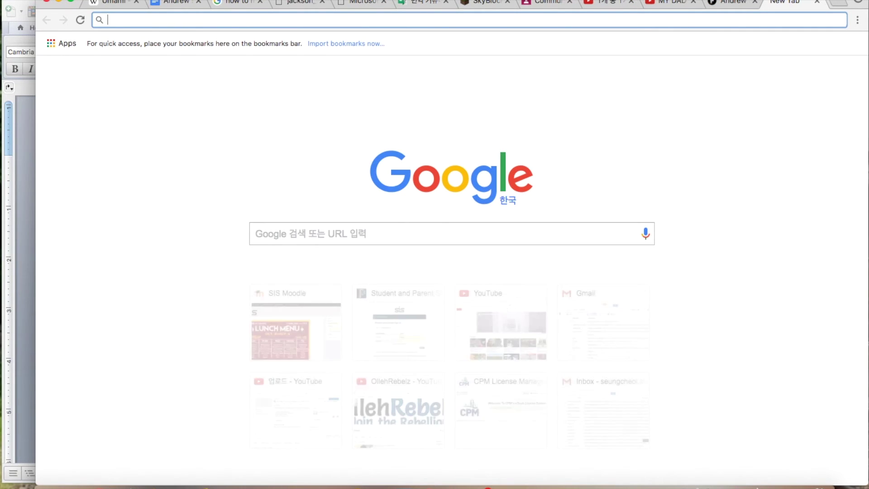
type("a")
key("BackSpace")
type("mail")
key("Return")
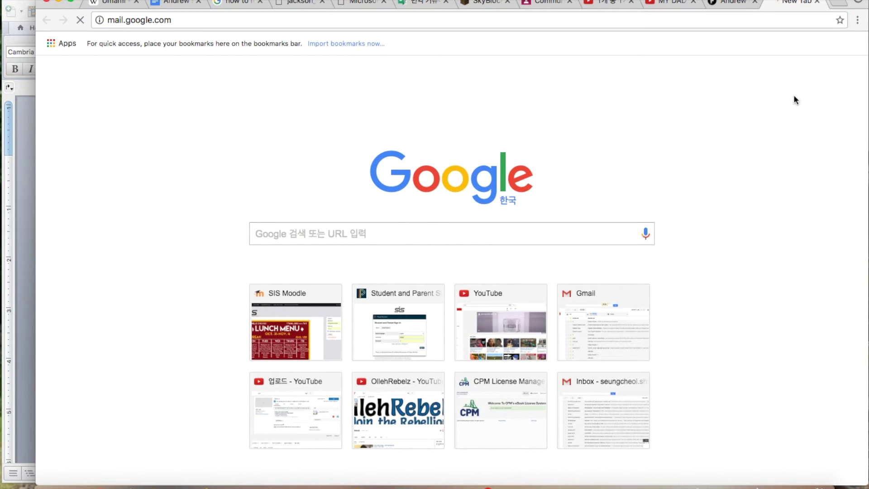
left_click(727, 6)
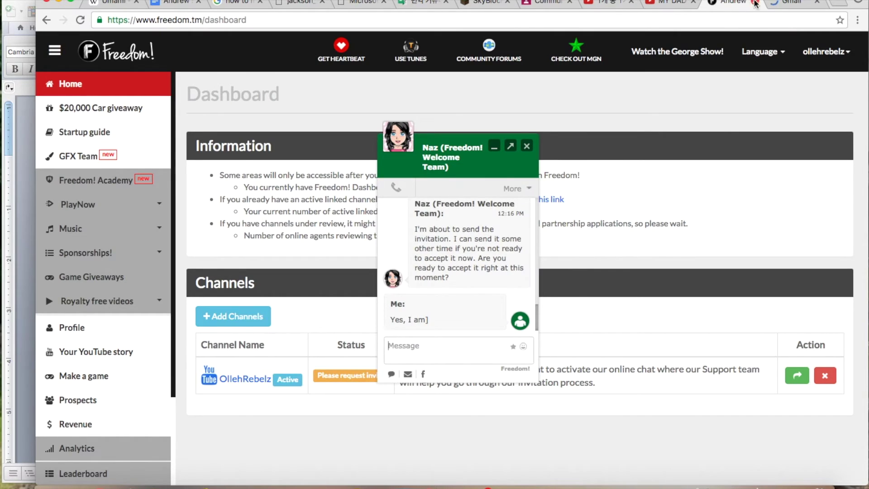
left_click(785, 5)
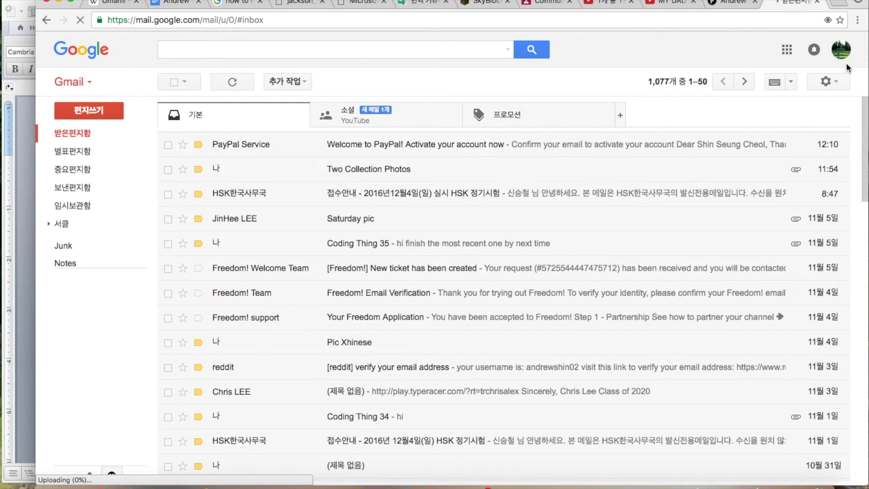
Check the list of signed-in Google accounts, then return to the Freedom! dashboard.
left_click(842, 54)
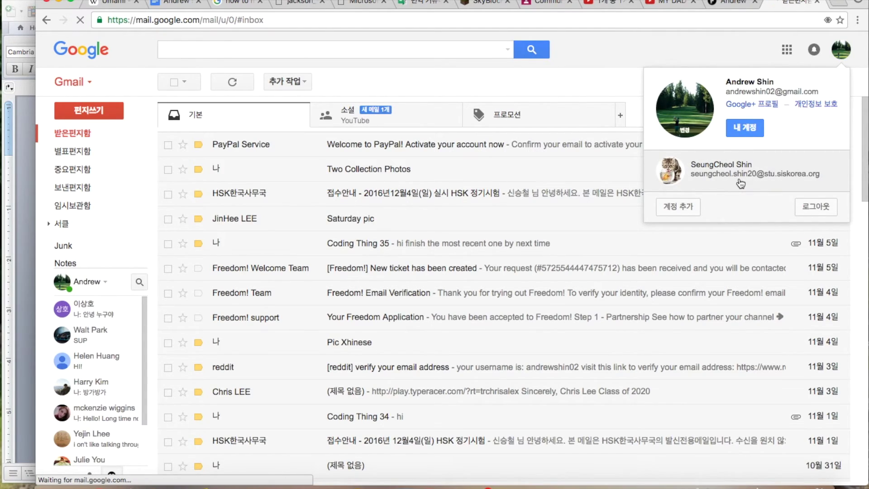
left_click_drag(824, 174, 747, 166)
left_click(733, 4)
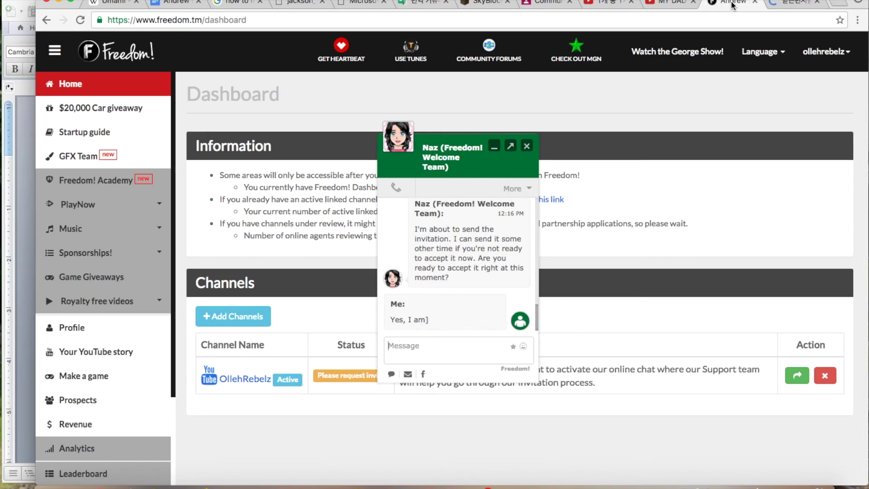
left_click(793, 4)
left_click(731, 4)
Launch Safari from the app launcher and close its window again.
key("F4")
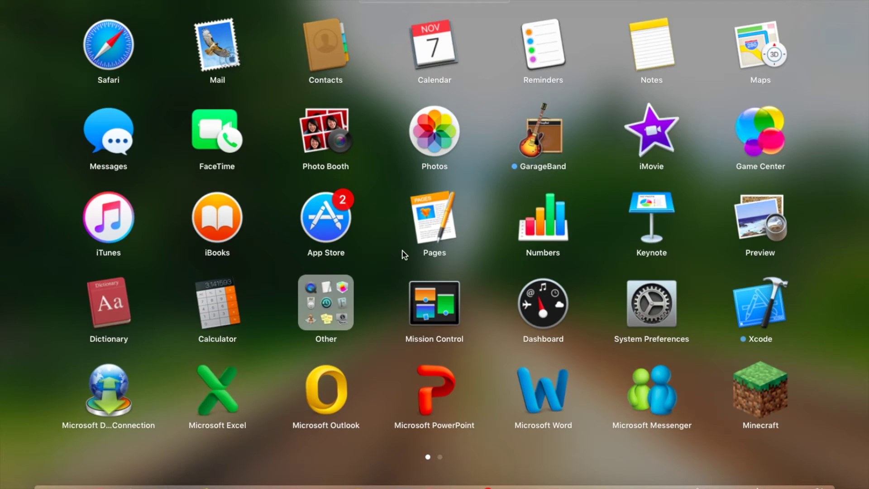
left_click(117, 30)
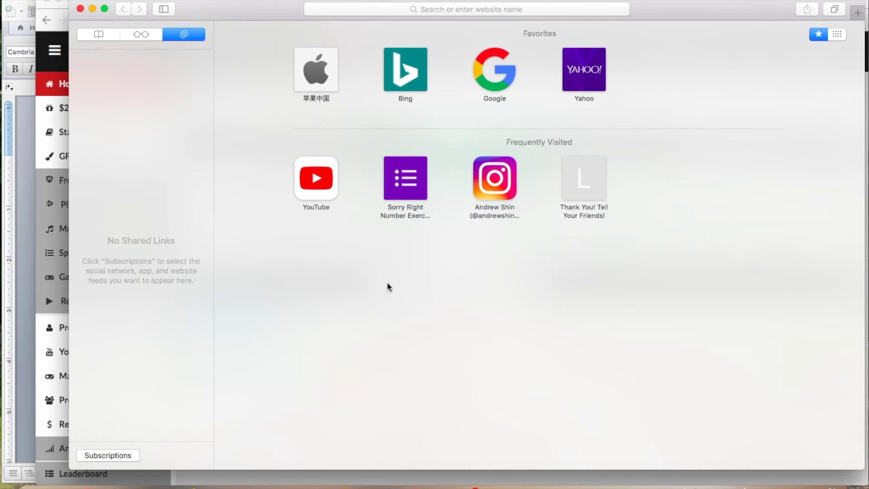
key("super+w")
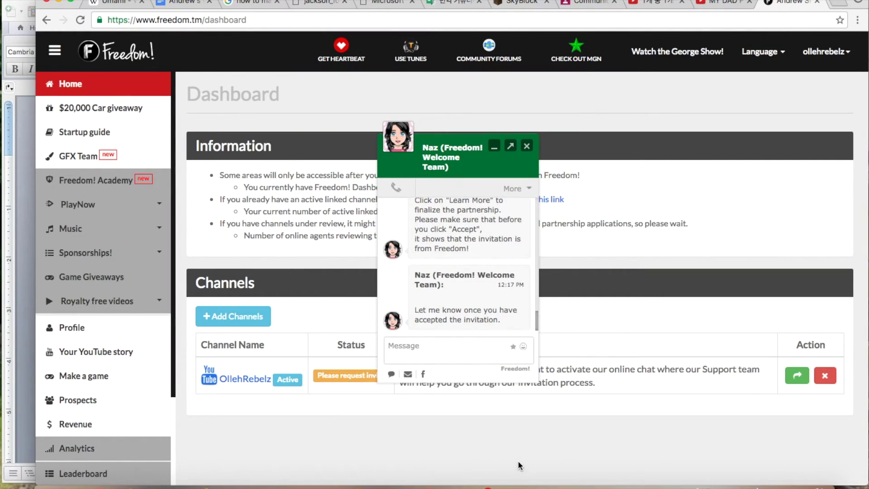
Ask the agent whether the invitation comes through the email address used to set up the account.
type("Does it come through the email ad")
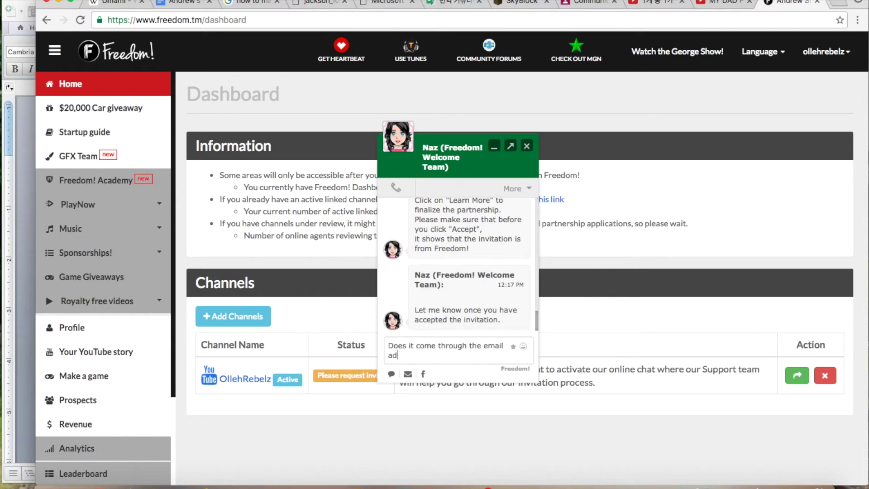
type("dress that I've ap")
type("p")
key("BackSpace")
key("BackSpace")
key("BackSpace")
type("set up this acco")
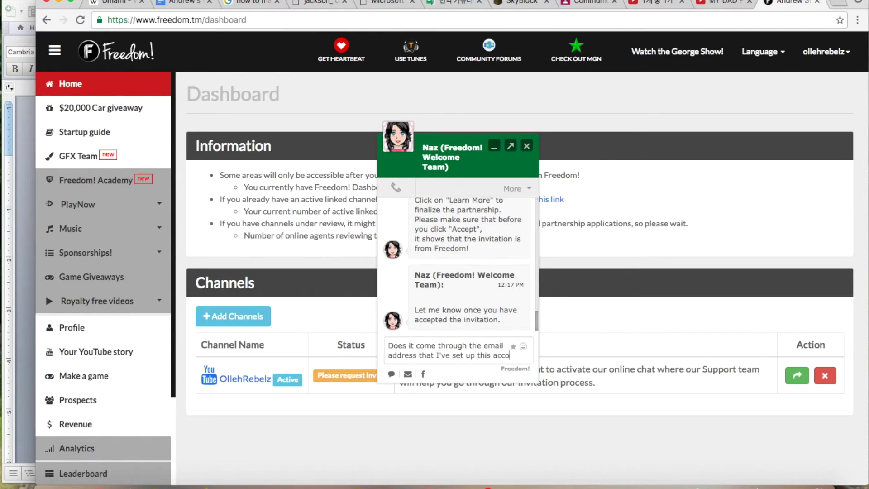
type("unt with?")
key("Return")
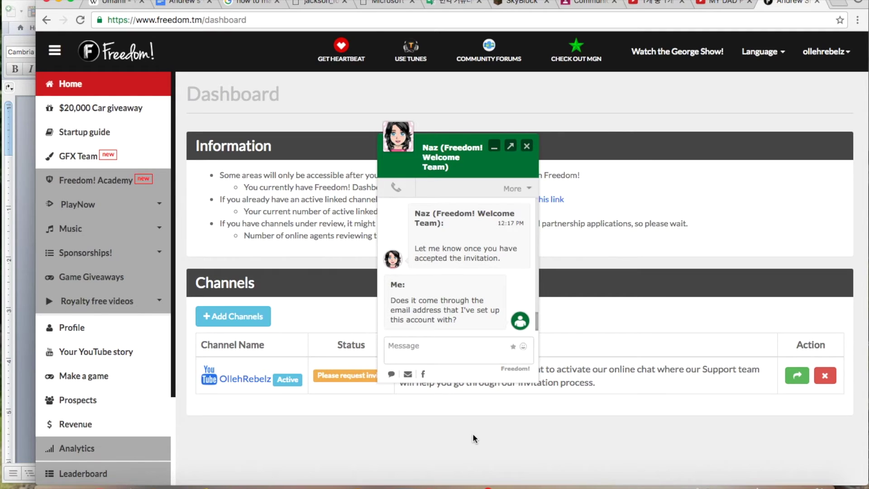
Sign in to the channel's Gmail account in a private browsing window, entering its password.
key("super+shift+n")
type("mail")
key("Return")
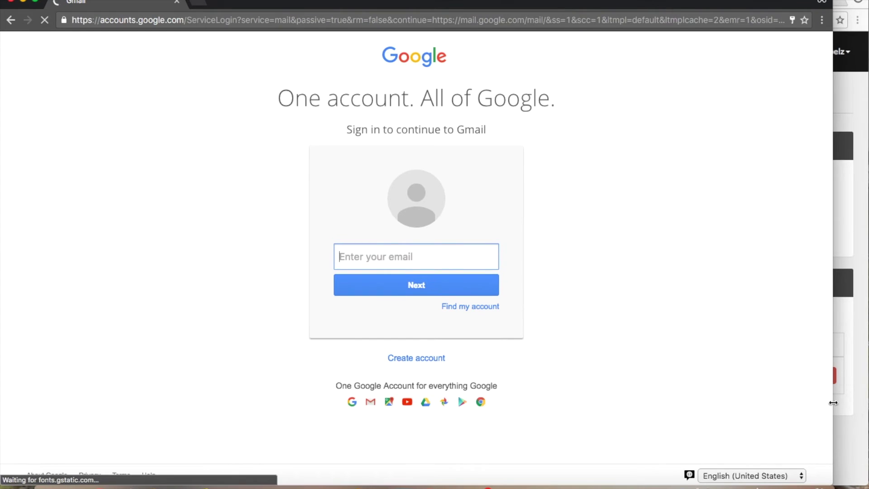
type("olleh")
key("Down")
key("Down")
key("Return")
key("Return")
type("•••••••••")
key("Return")
left_click(805, 225)
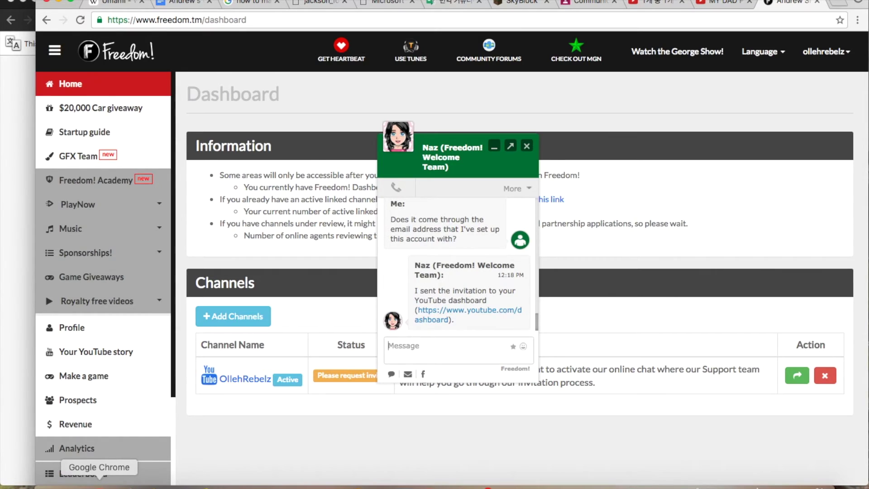
Open the YouTube dashboard link from the chat, preview the Freedom! invitation, and translate the page to English.
left_click(431, 268)
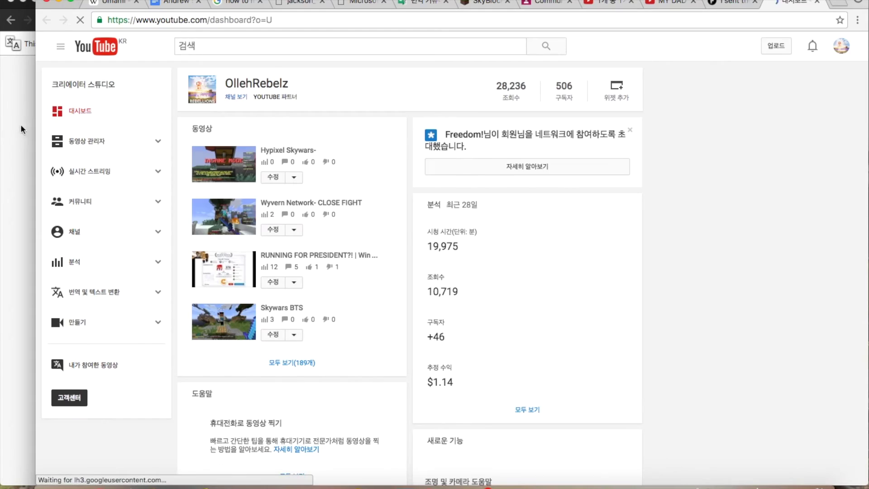
left_click(21, 124)
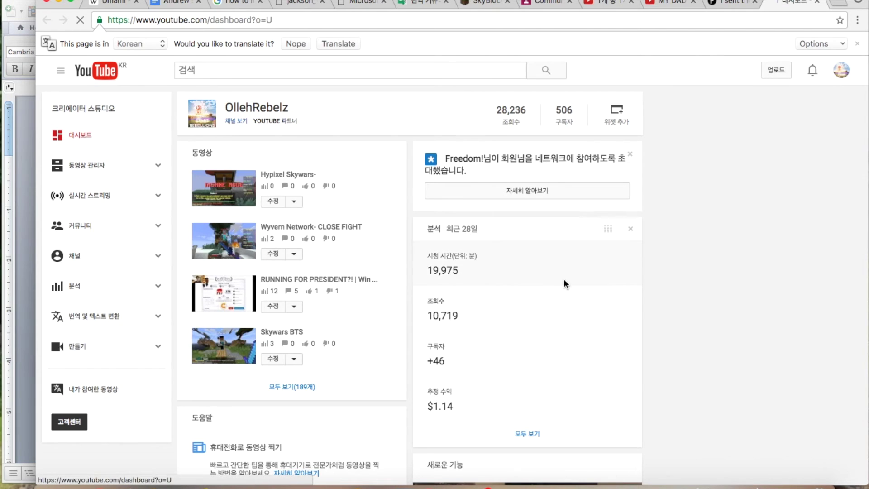
left_click(579, 196)
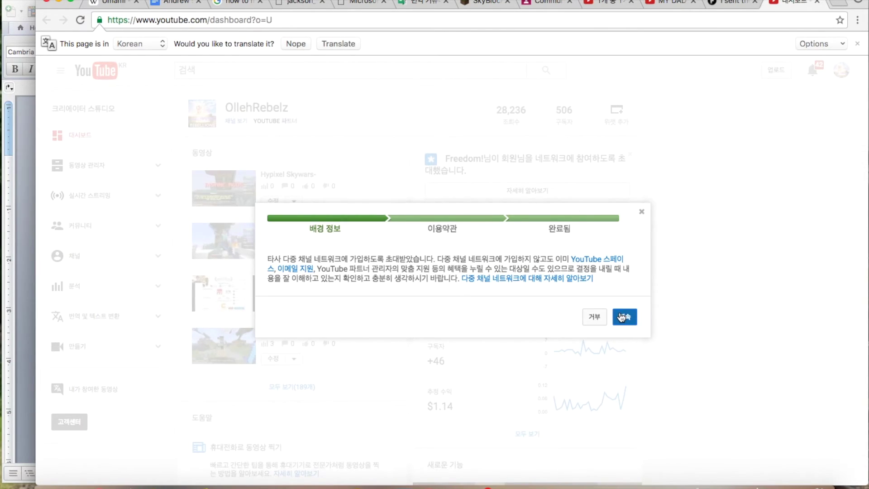
left_click(642, 211)
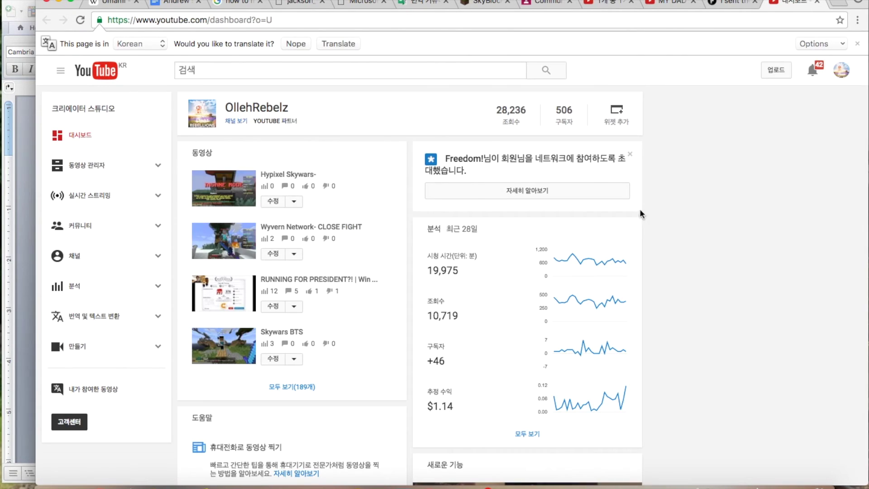
left_click(333, 42)
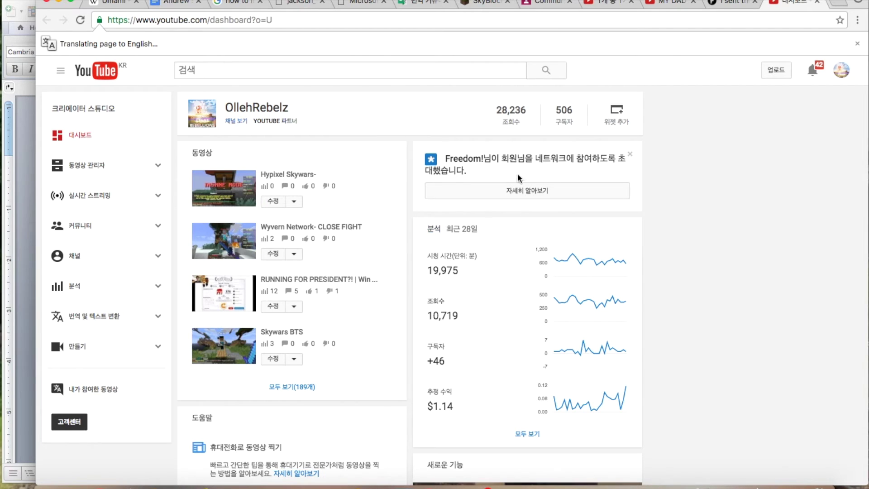
Read the Freedom! network invitation details, then accept it and complete the final step.
scroll(426, 277, "down", 2)
scroll(425, 277, "up", 2)
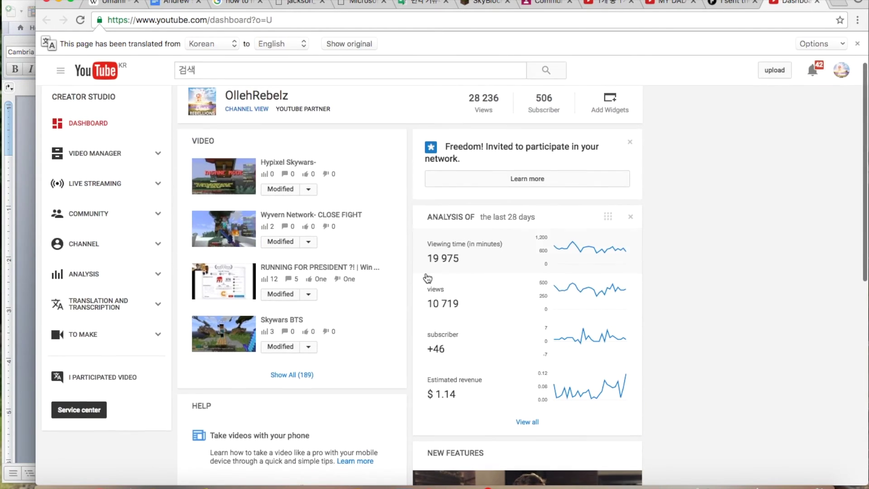
left_click(508, 181)
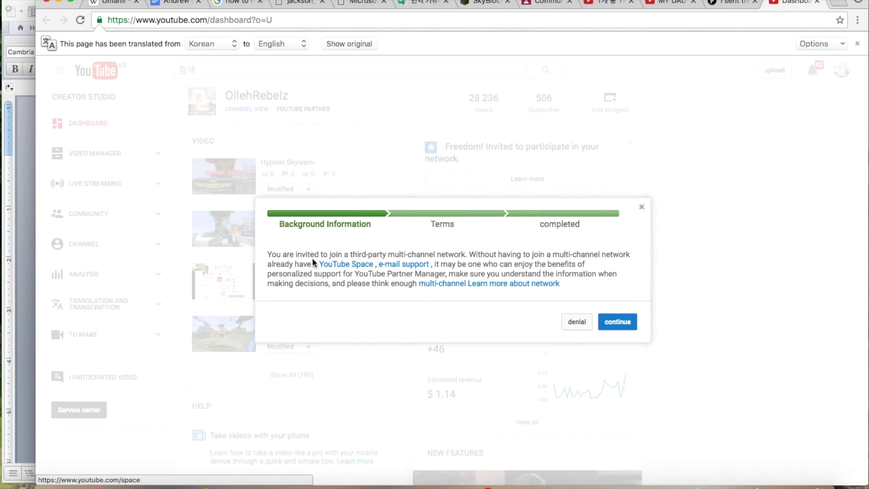
triple_click(333, 254)
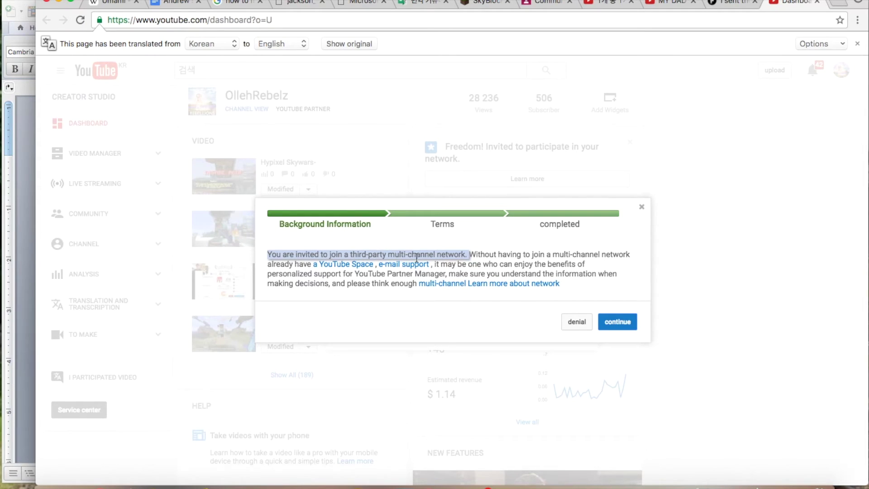
left_click(453, 260)
triple_click(499, 265)
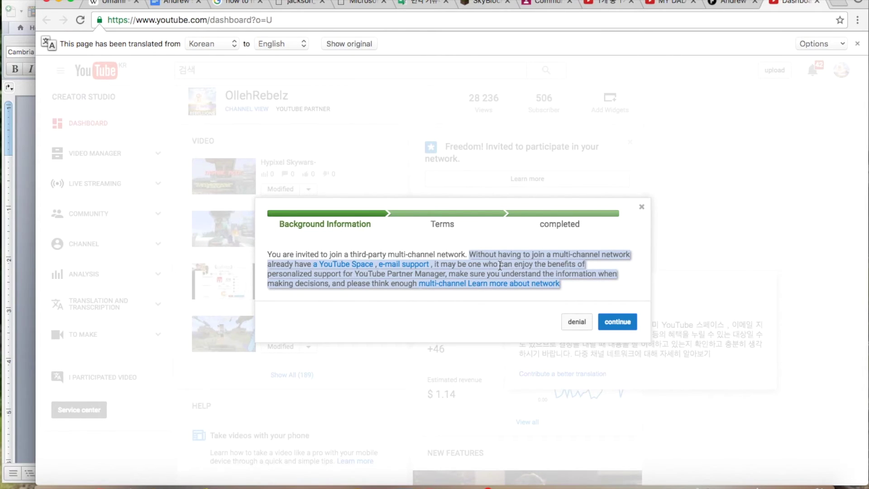
left_click(528, 327)
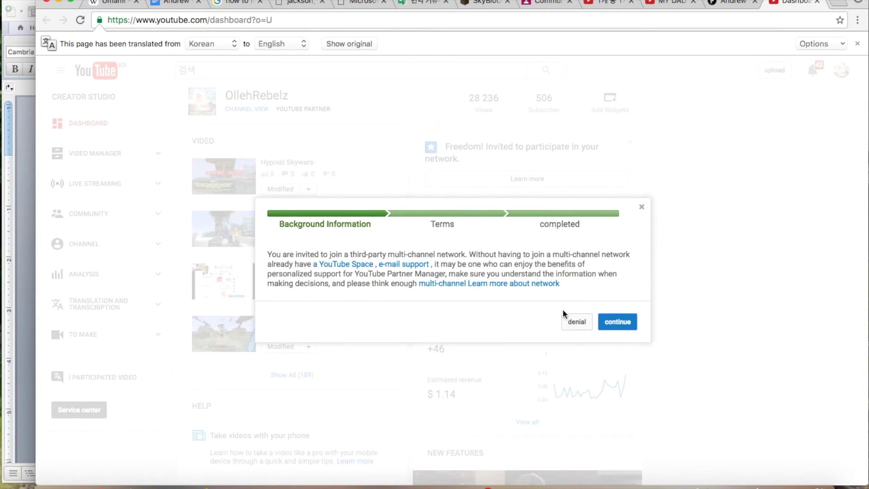
left_click(620, 322)
double_click(618, 311)
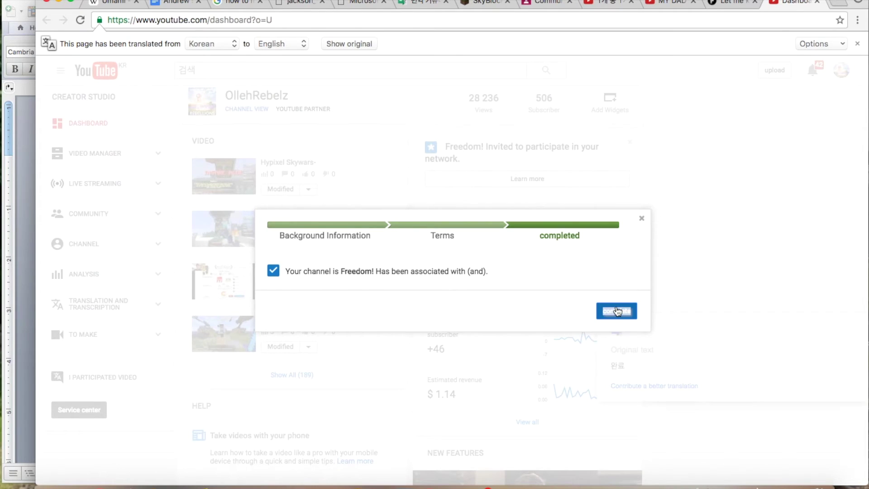
left_click(618, 312)
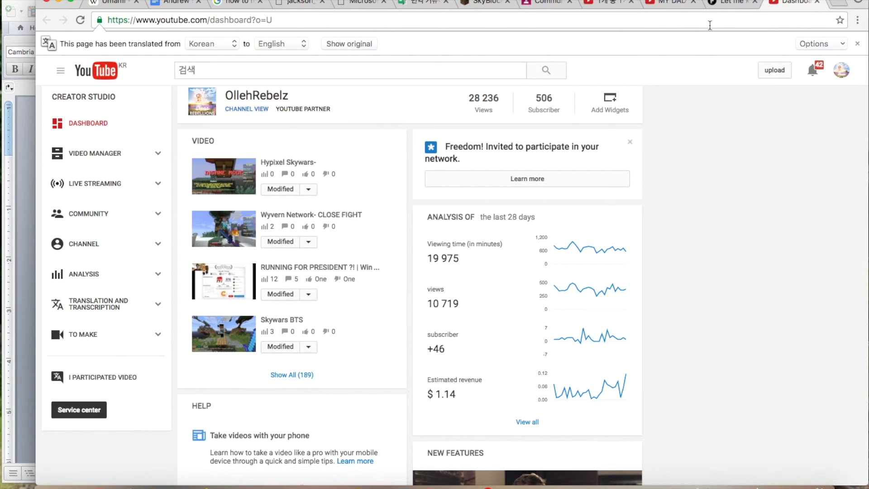
Reply 'yes I've accepted the invitation, and pressed the two blue buttons on the bottom right sid', then reposition the chat window.
left_click(732, 4)
type("yes ")
type("I've ac")
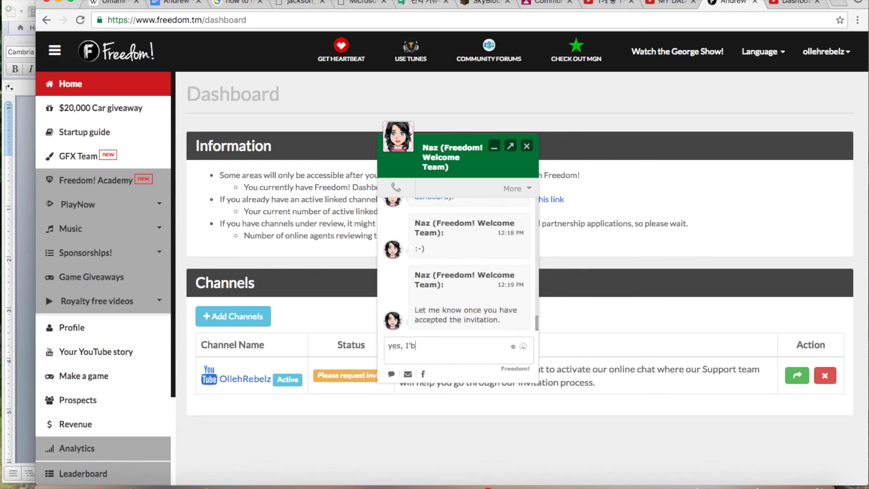
key("BackSpace")
key("BackSpace")
key("BackSpace")
key("BackSpace")
key("BackSpace")
key("BackSpace")
type("'ve accepted the invitation, and ")
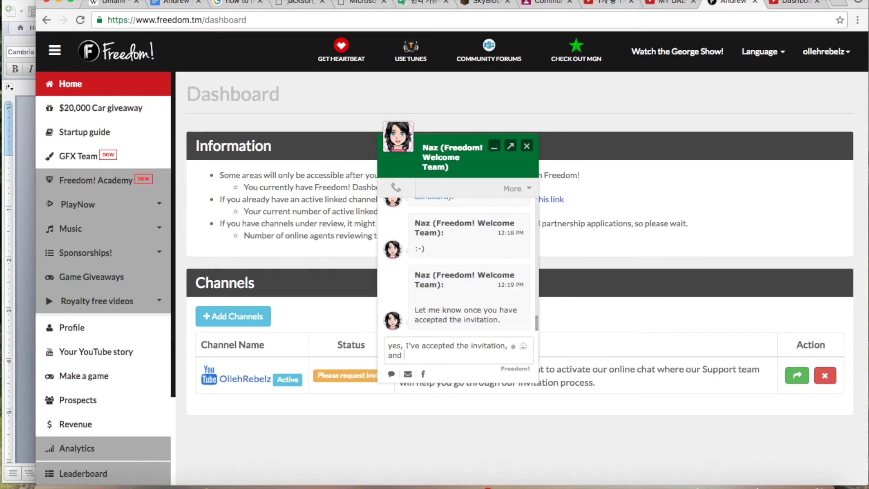
type("pressed the two blue buttons")
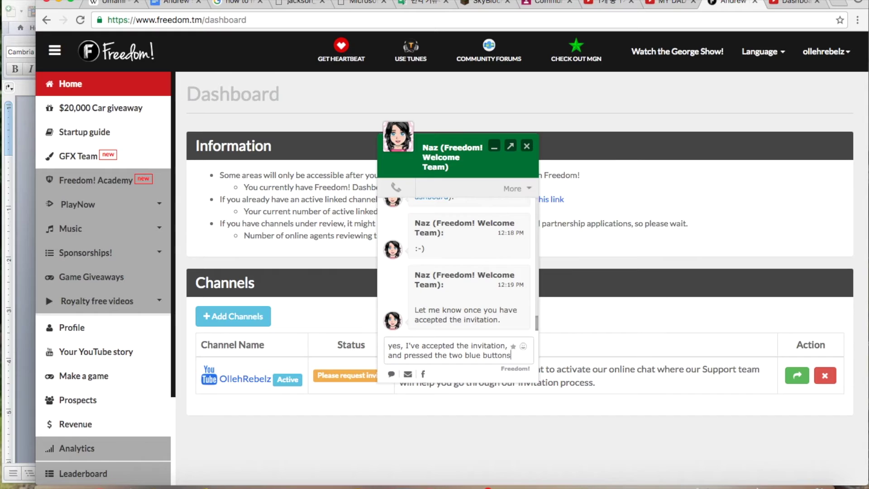
type(" on the bo")
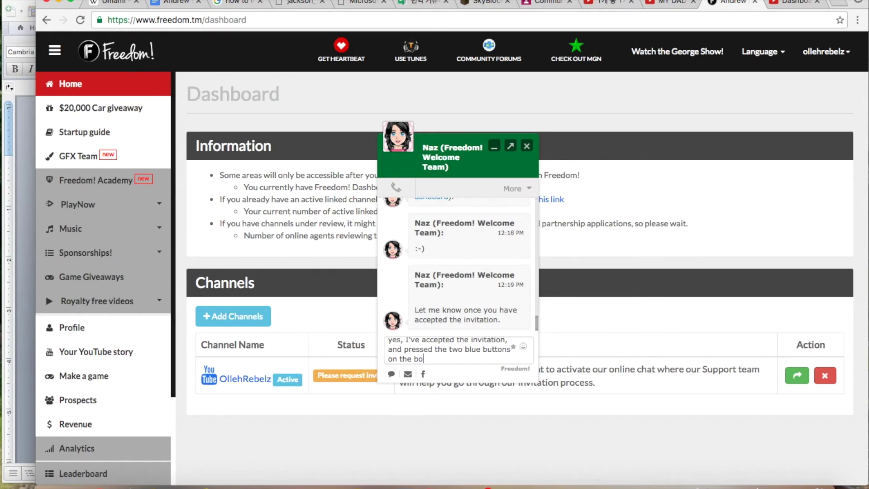
type("ttom right side of the box")
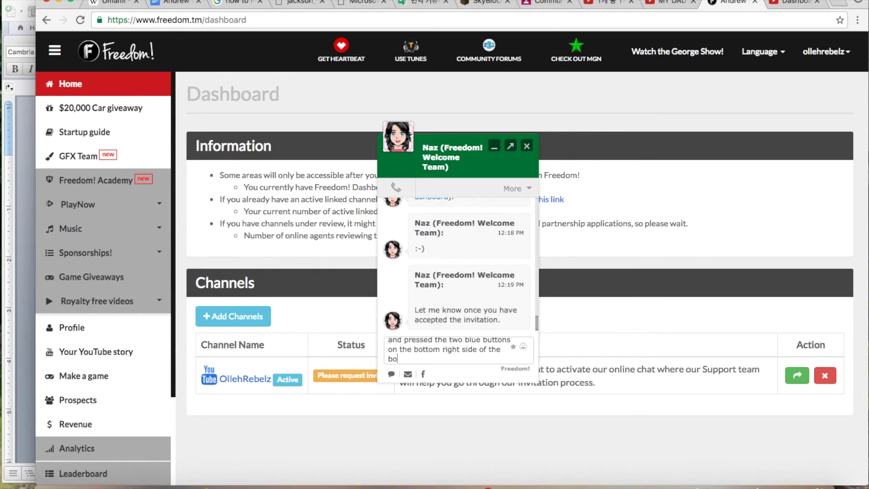
key("Return")
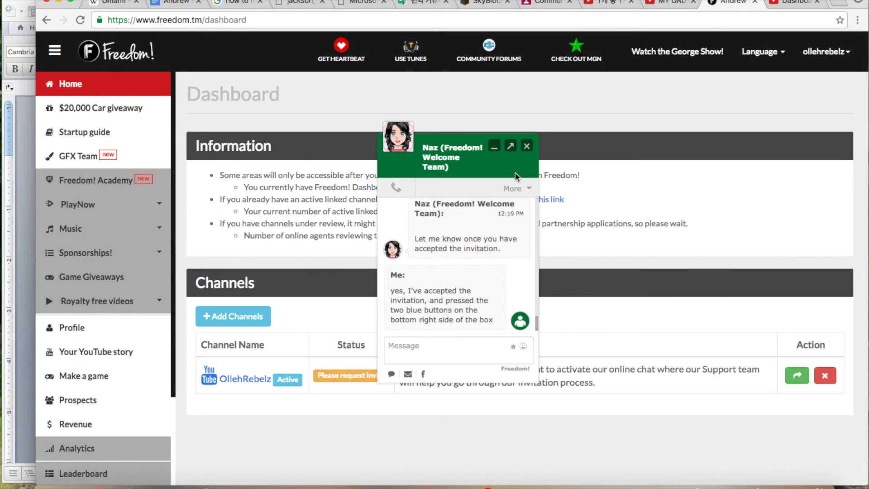
left_click_drag(479, 152, 525, 129)
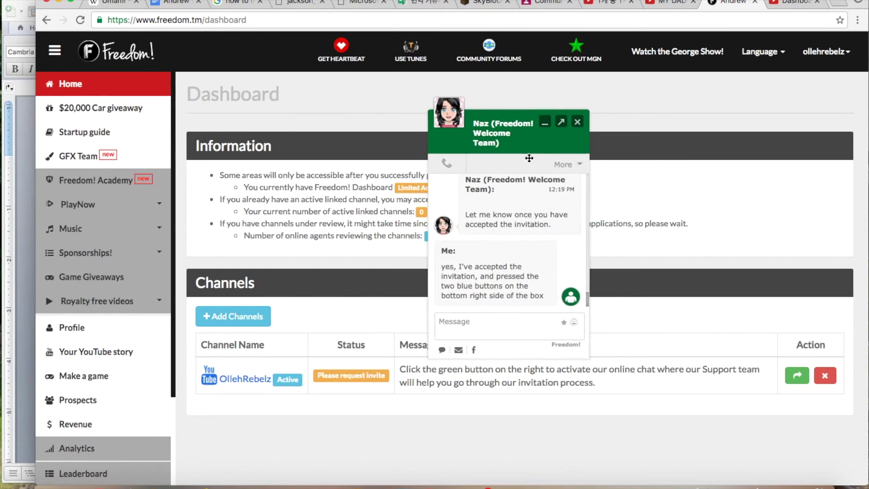
left_click_drag(522, 220, 497, 221)
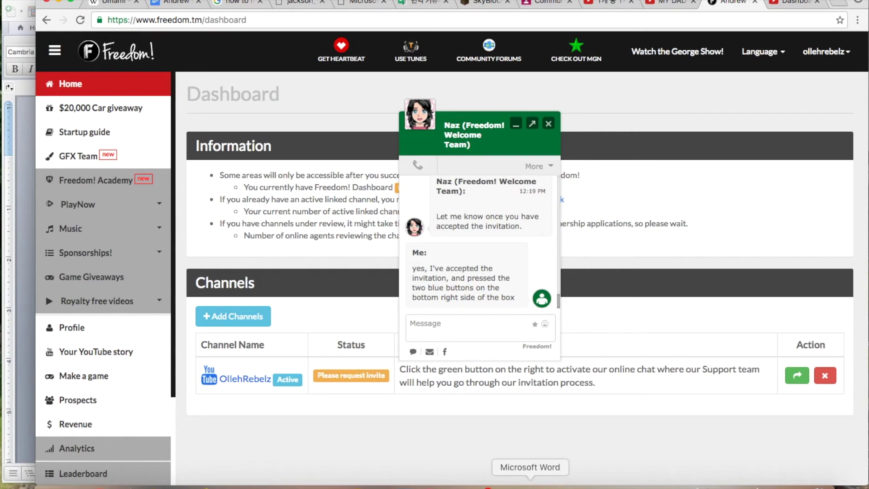
Write item 7 in Word as 'What is your current professional position/occupation?'.
left_click(535, 484)
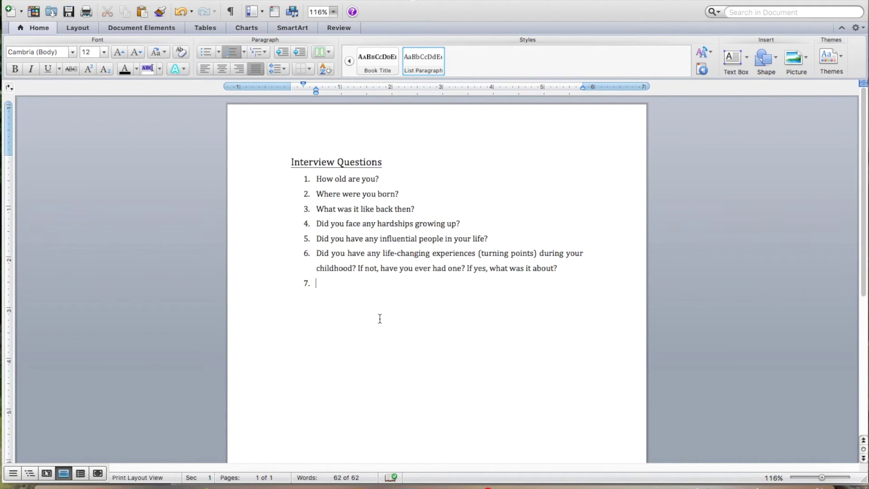
type("What is your current profes")
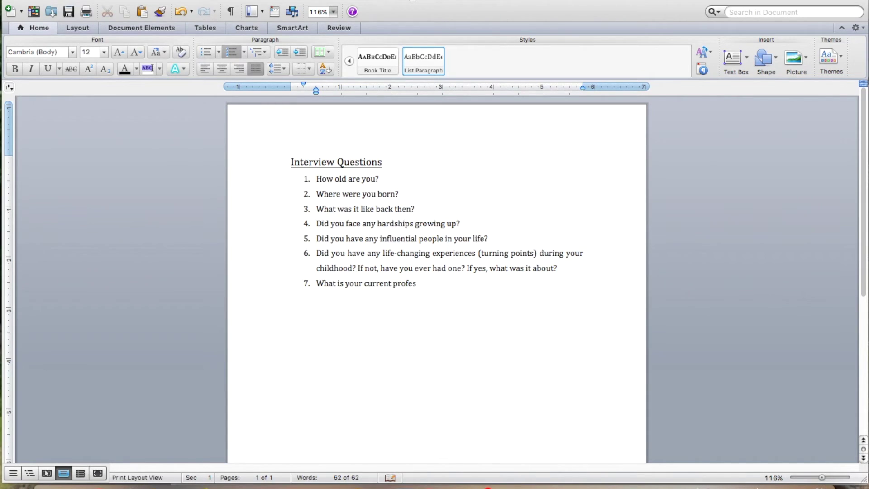
type("sional position/occu")
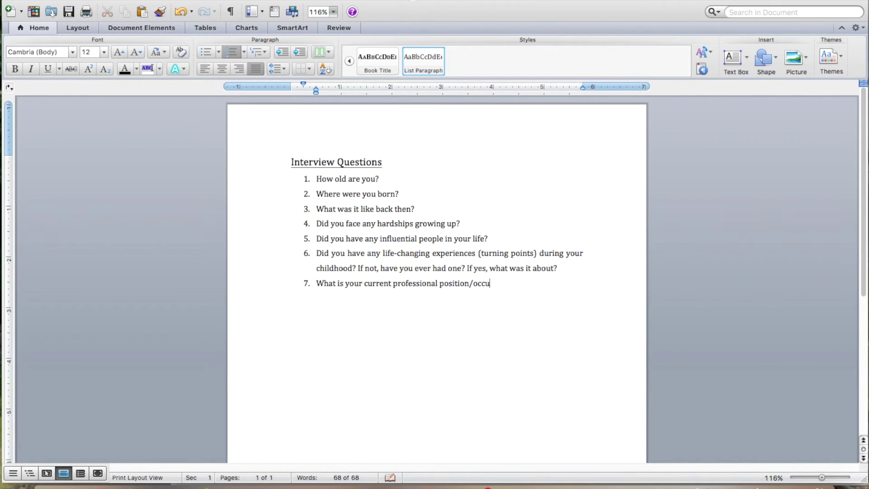
type("ptaion")
key("BackSpace")
key("BackSpace")
key("BackSpace")
key("BackSpace")
type("ation?")
Confirm in the YouTube dashboard that the Freedom! invitation shows as completed.
left_click(108, 475)
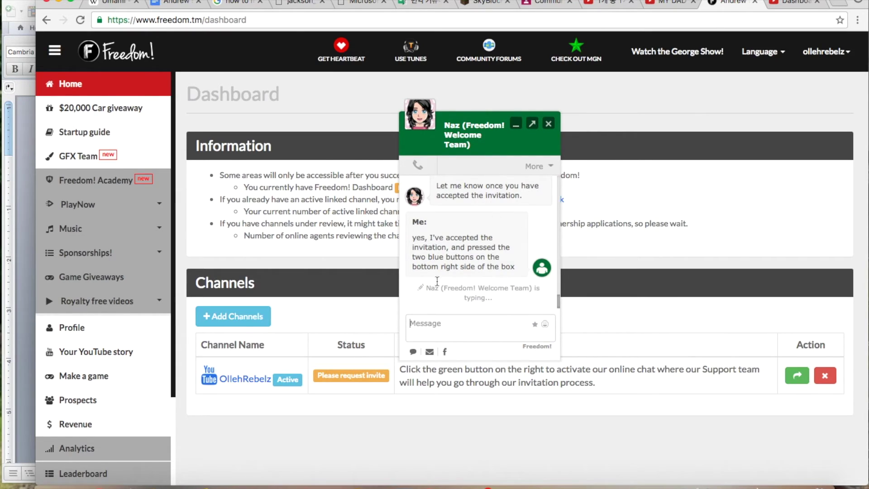
left_click(545, 324)
left_click(449, 327)
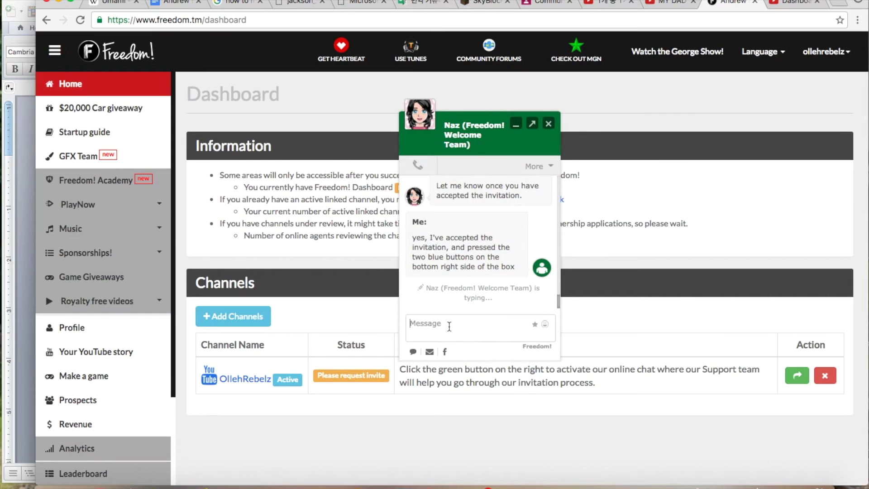
left_click(791, 5)
left_click(564, 179)
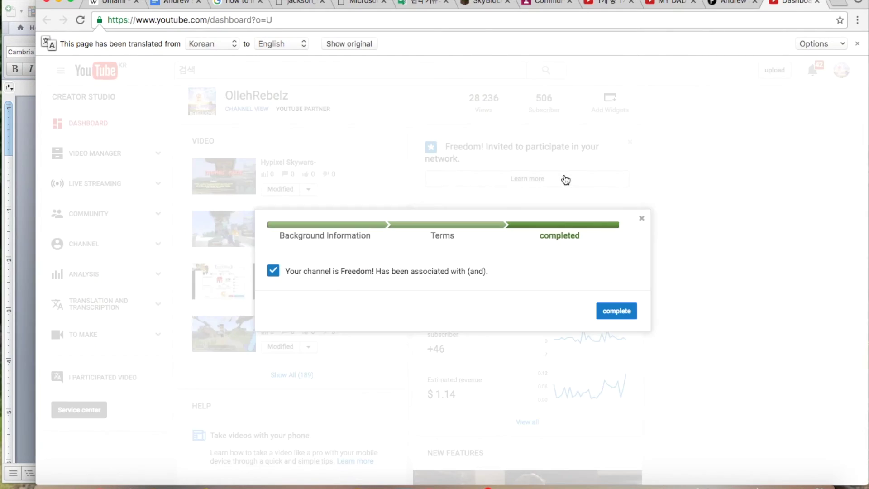
left_click(614, 308)
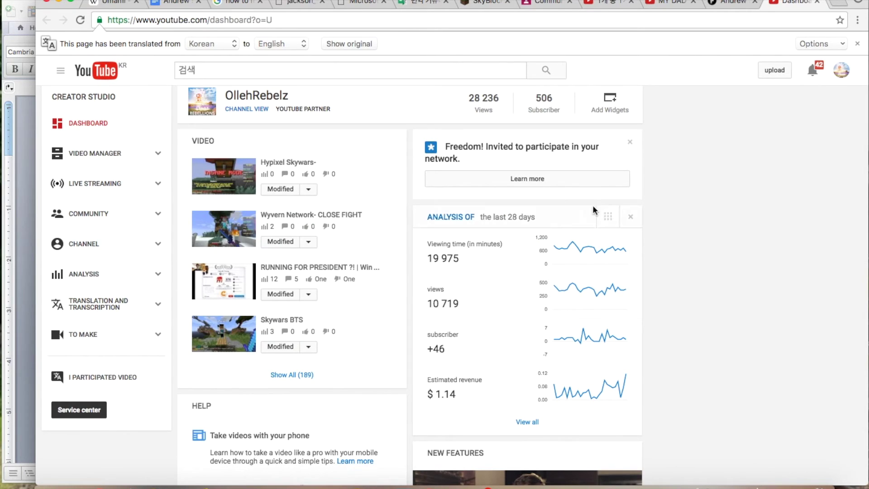
Back in the Freedom! chat, select the youtube.com/features address the agent sent.
scroll(591, 286, "down", 3)
scroll(591, 285, "up", 3)
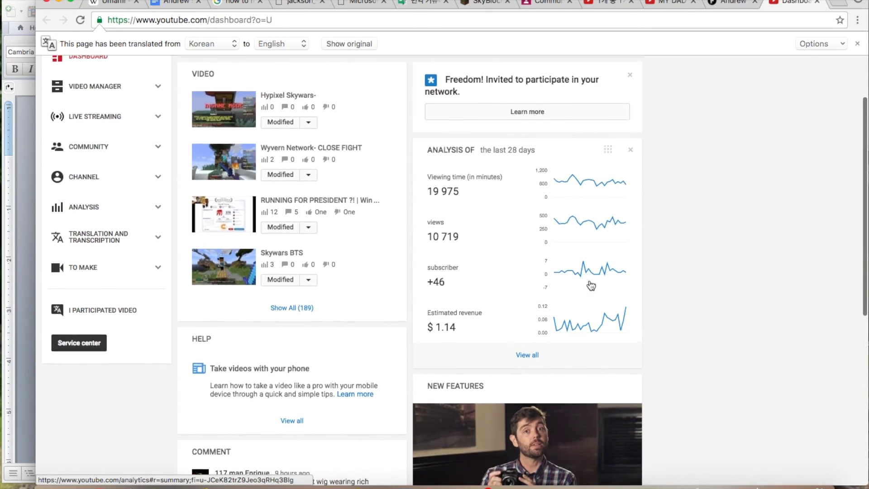
scroll(590, 286, "up", 1)
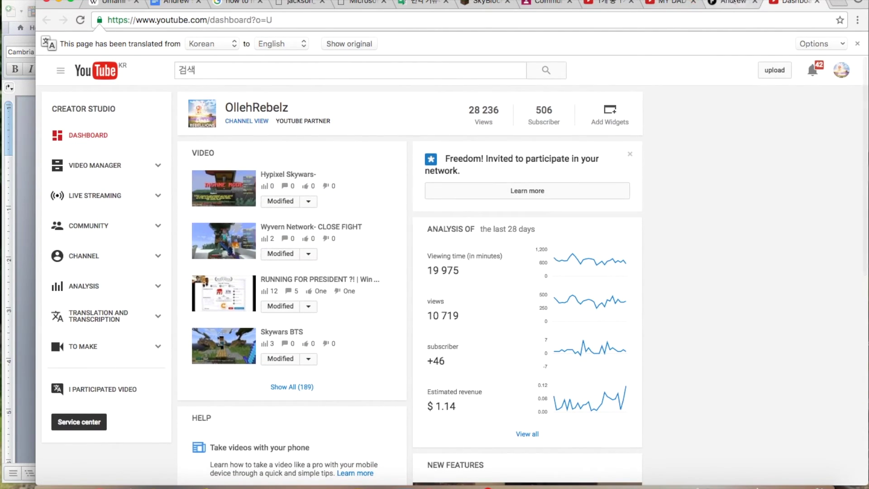
left_click(731, 3)
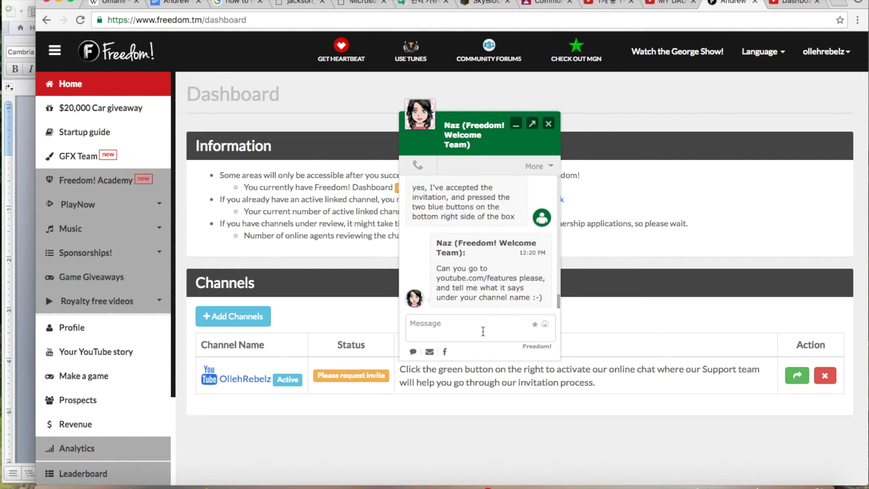
left_click_drag(517, 278, 435, 281)
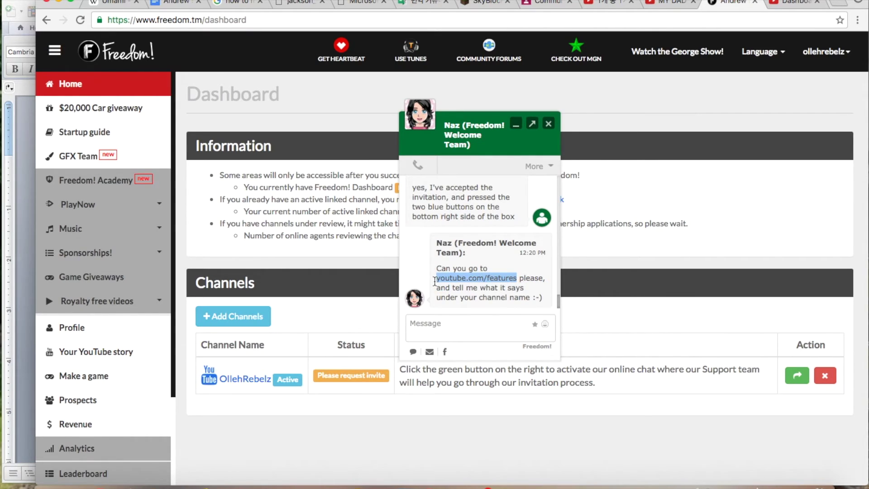
Open the copied youtube.com/features address in a new tab and translate it into English.
key("super+c")
key("super+t")
key("super+v")
key("Return")
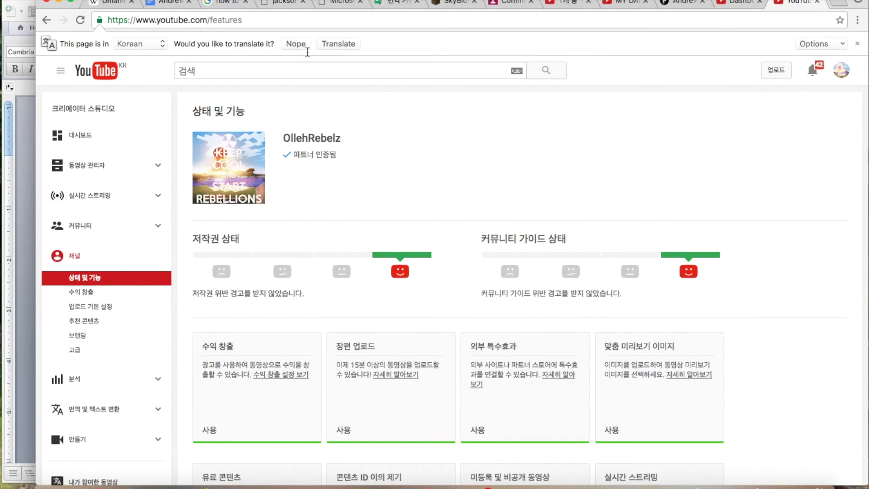
left_click(331, 44)
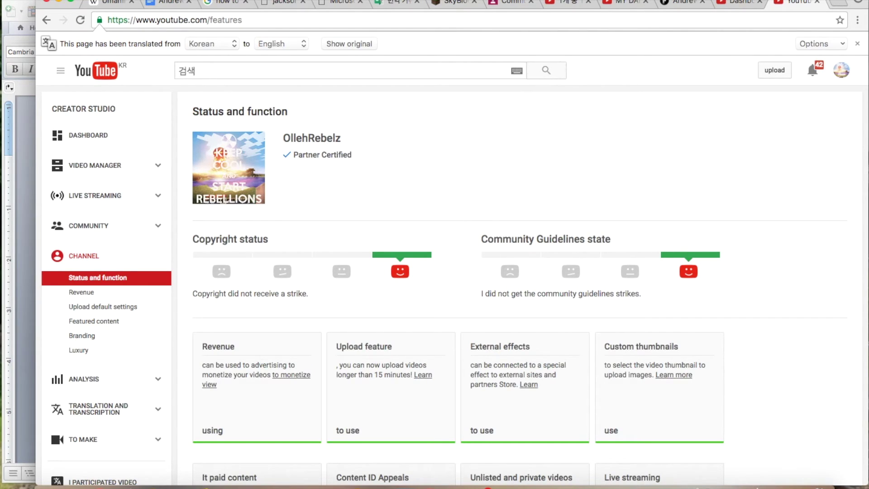
Reply 'it says: Partner Certified with a checkmark on the left sid' in the support chat.
left_click(681, 4)
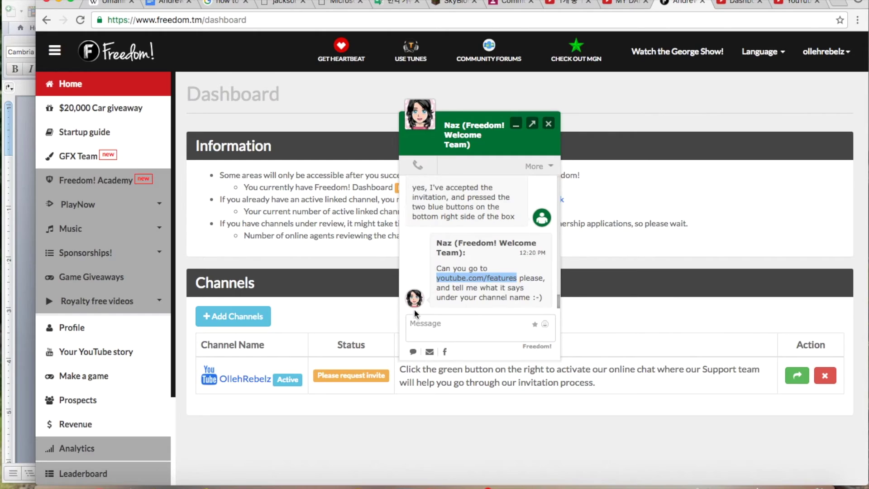
left_click(417, 324)
type("it says")
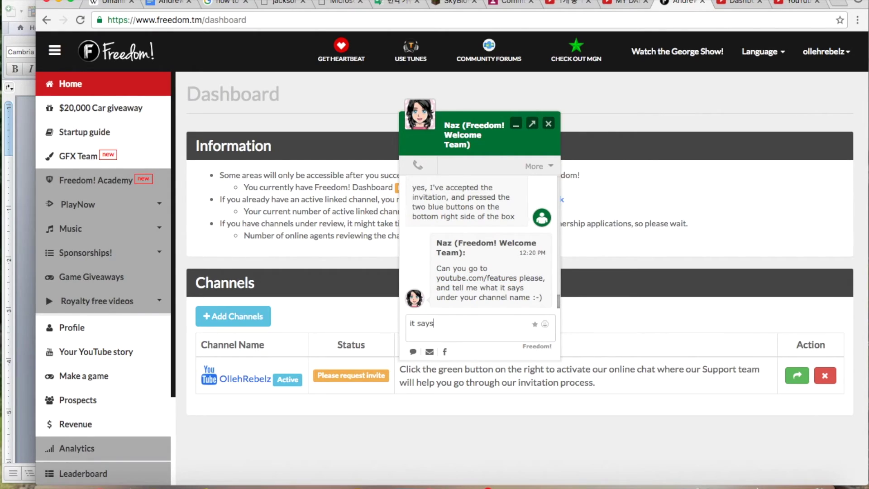
type(": Partner Certified with a che")
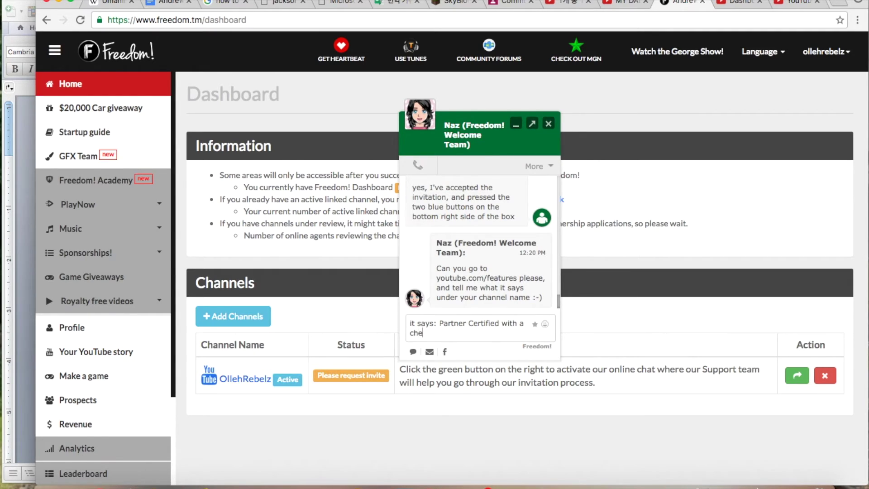
type("ckmark on the")
left_click(799, 3)
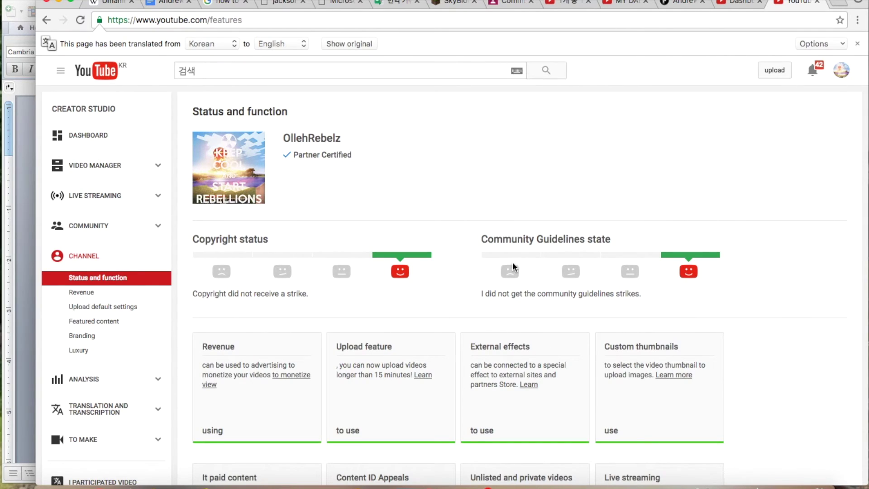
left_click(694, 2)
type("left sid")
key("Return")
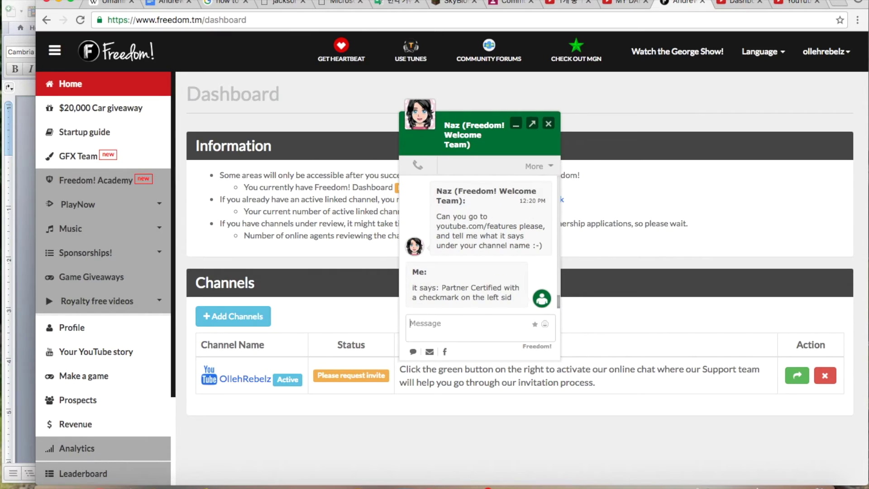
Revert the YouTube features page to Korean, close it, and return to the Freedom! chat.
left_click(796, 6)
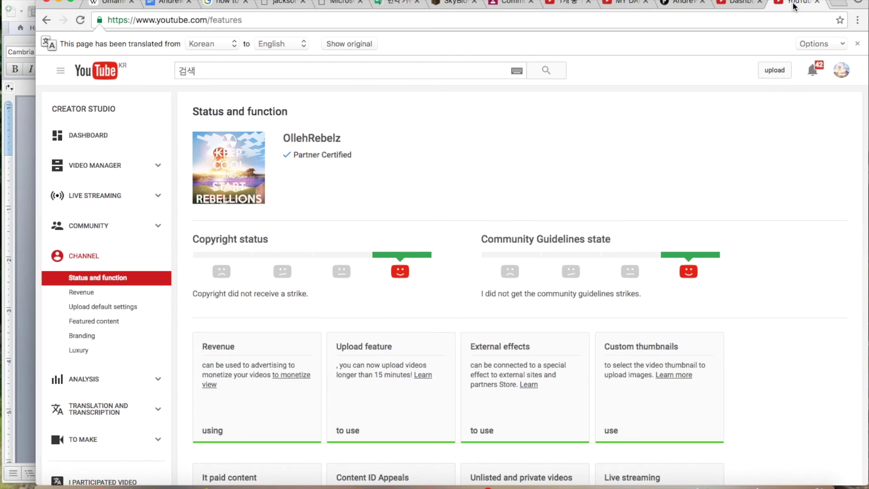
left_click(355, 45)
key("super+w")
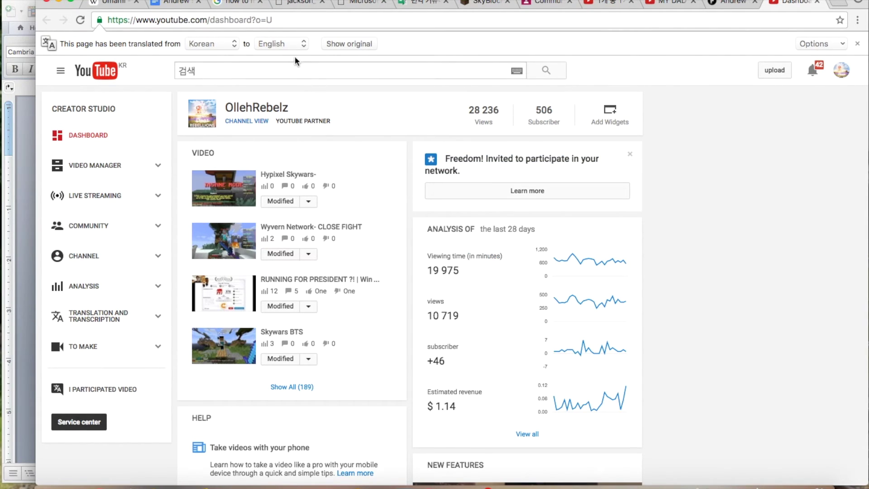
left_click(734, 4)
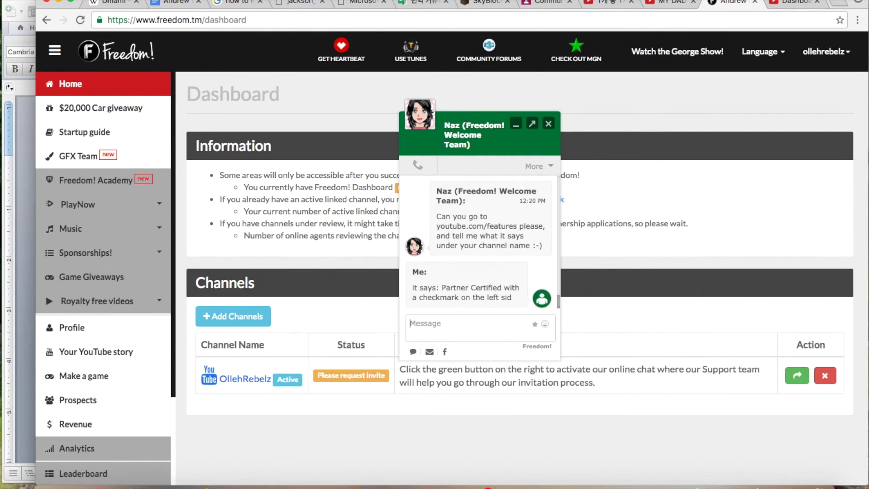
Check the Mac's disk storage usage in the system information window.
left_click(9, 0)
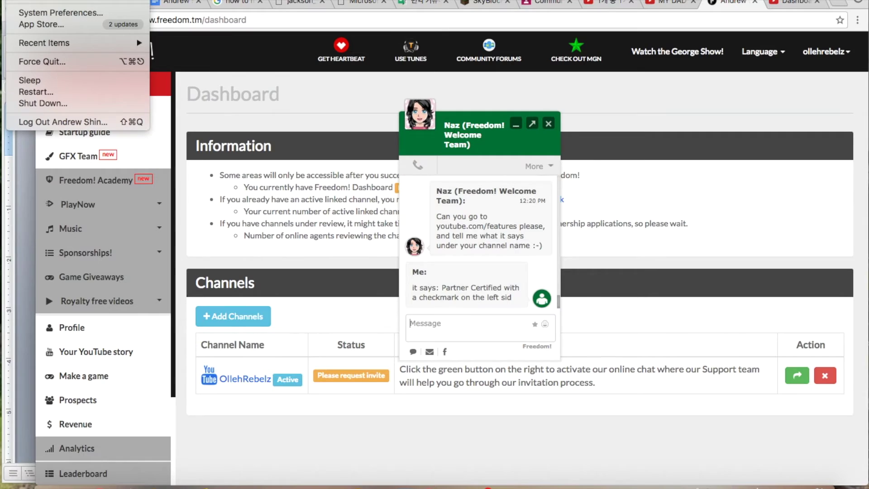
left_click(37, 3)
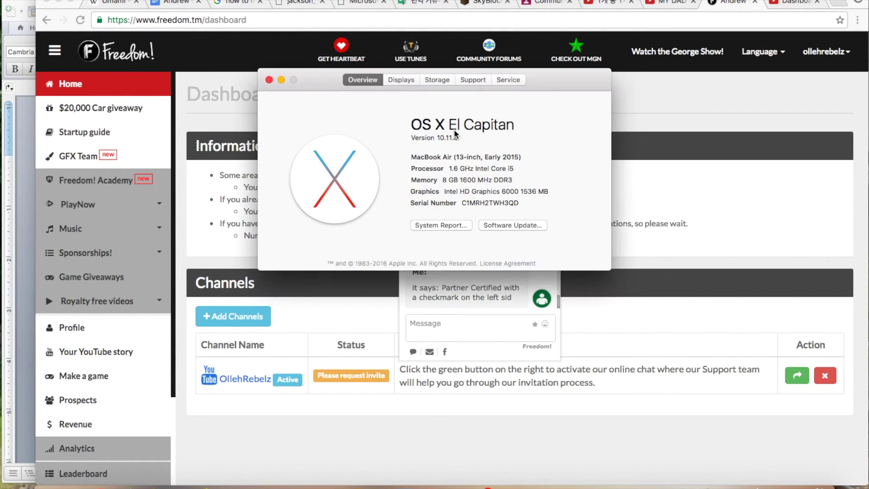
left_click(438, 80)
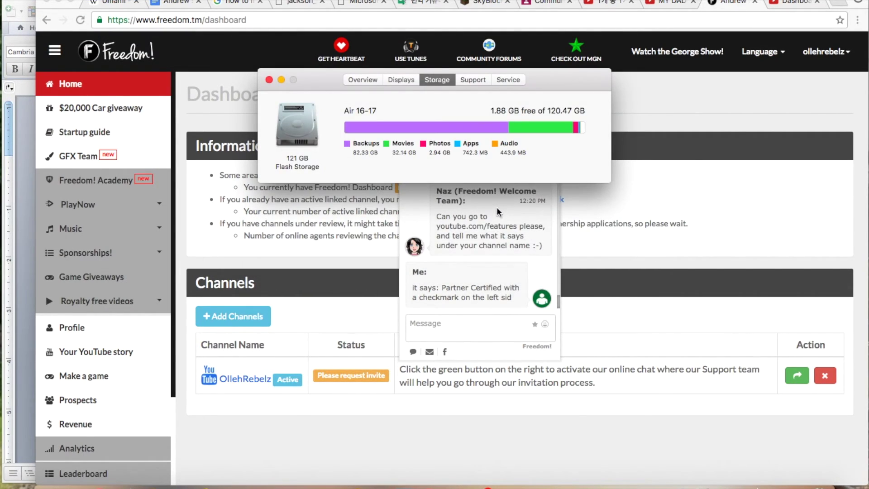
key("super+w")
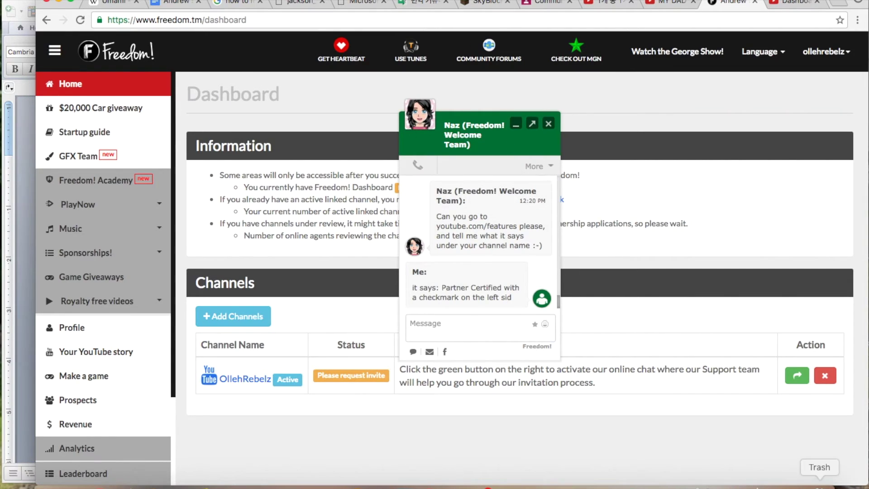
Empty the Trash, confirming the erase and continuing past the in-use IMG_2125.m4v warning.
left_click(820, 484)
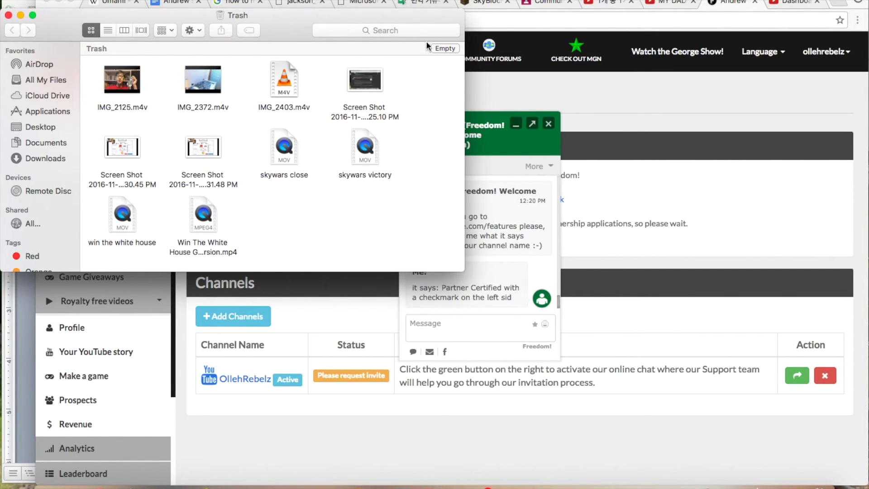
left_click(444, 47)
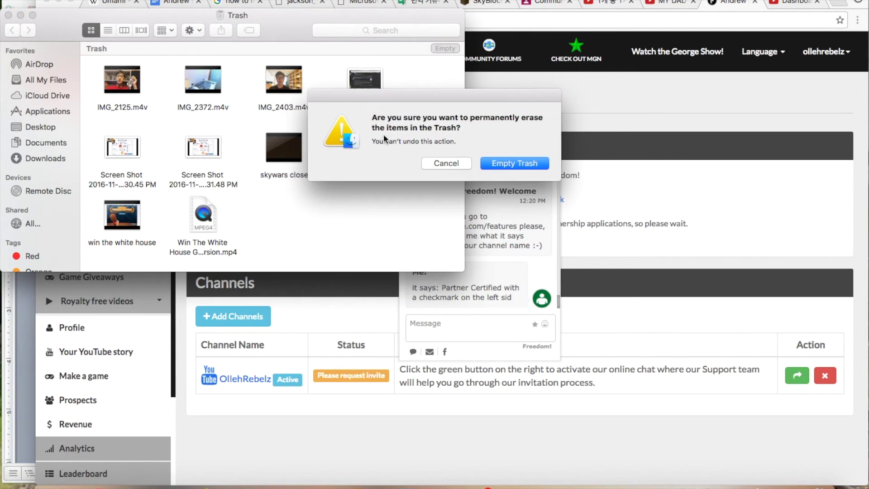
left_click(509, 165)
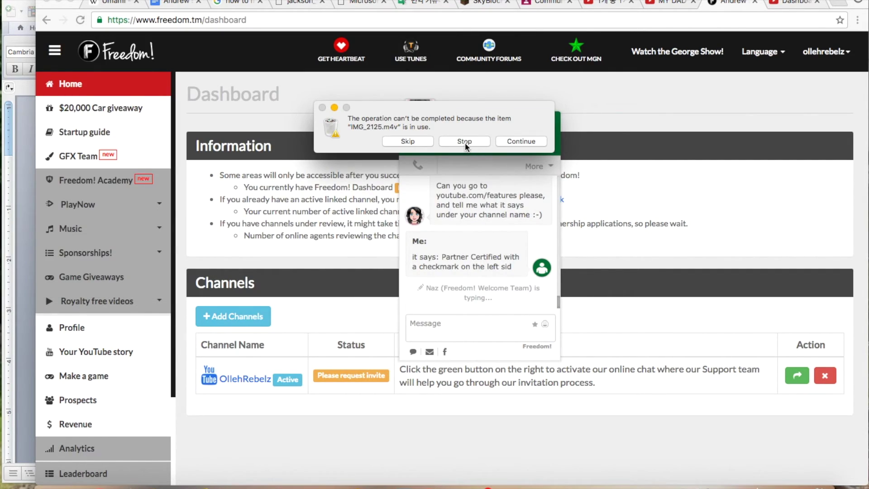
left_click(498, 141)
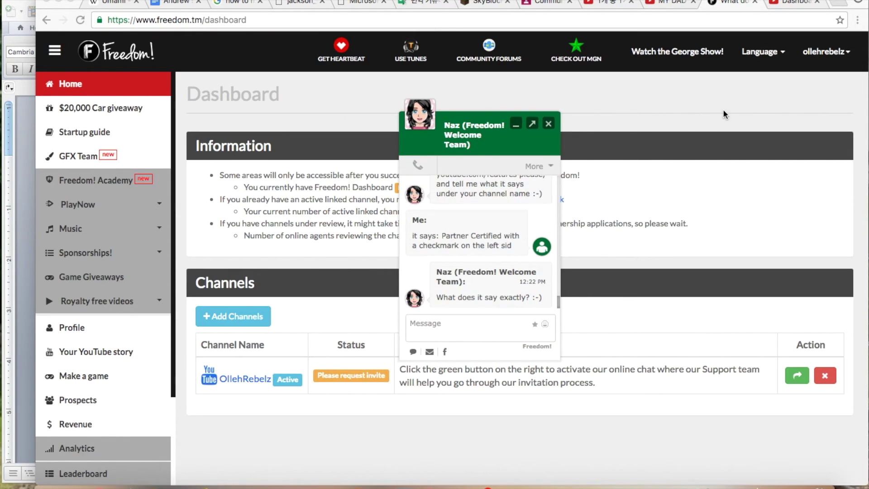
Open the Freedom! invitation details in YouTube Creator Studio and translate the page into English.
left_click(797, 3)
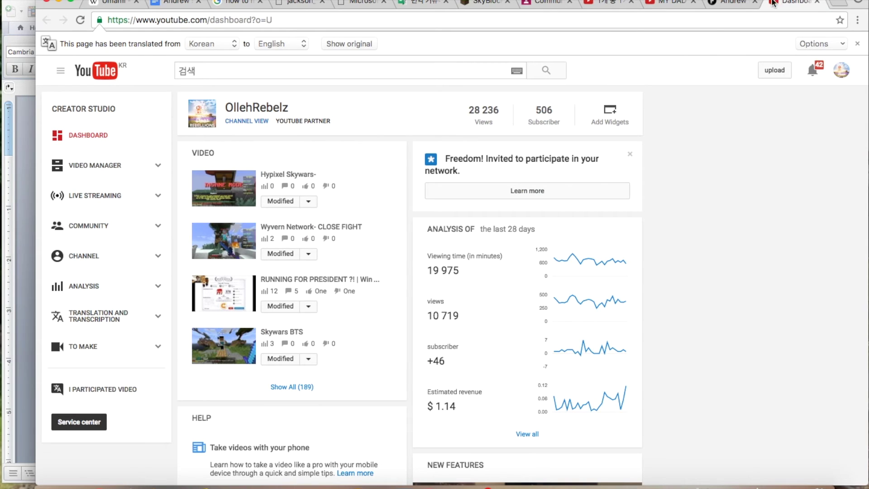
left_click(437, 190)
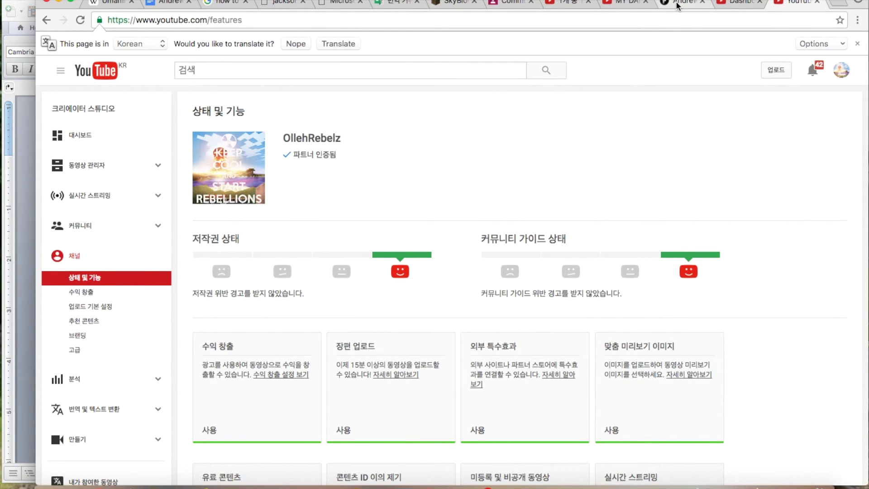
left_click(327, 44)
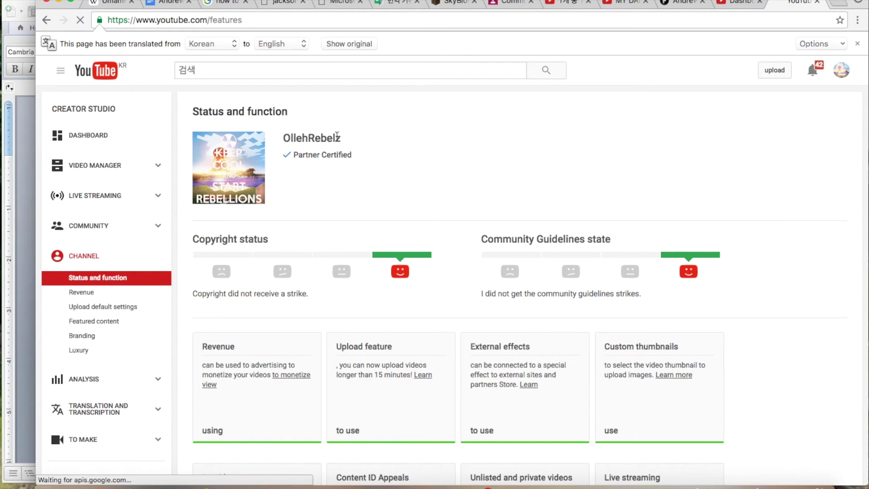
Reply in chat: 'Under my channel name, there is a check mark and says "Partner Certified"'.
left_click(680, 3)
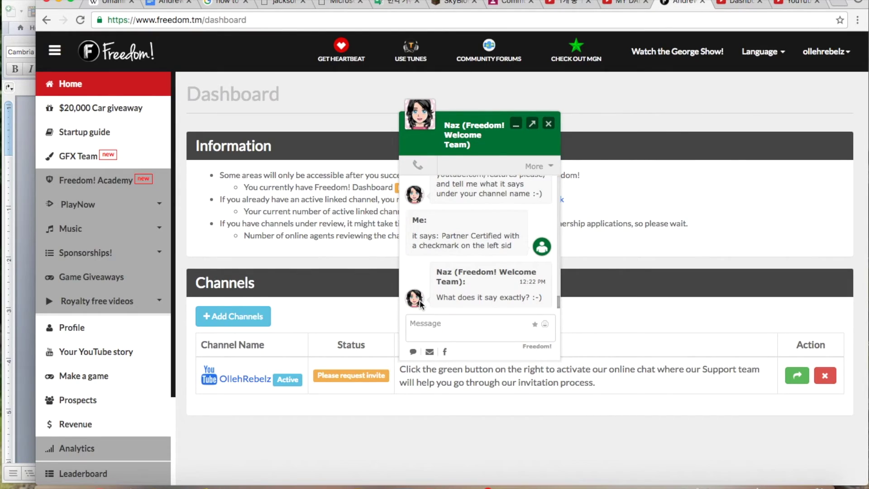
type("Under my channel name, there is a chek")
key("BackSpace")
type("ck mark and says \"")
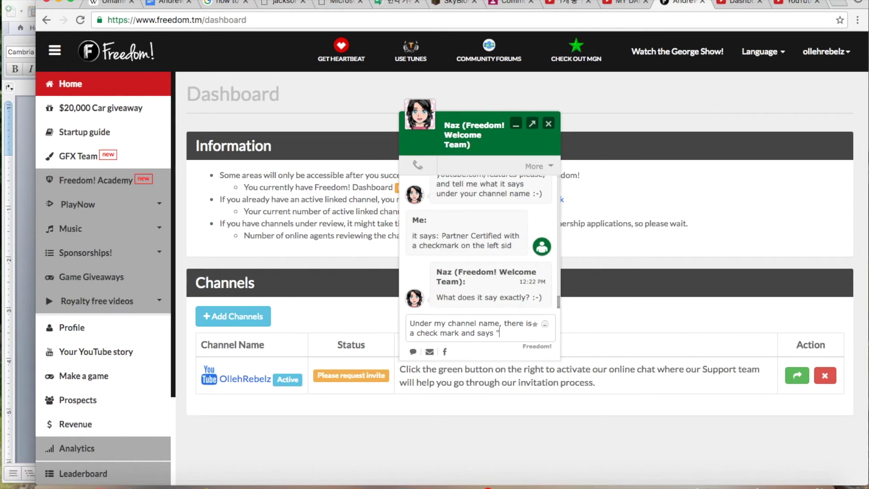
type("Partner Certified")
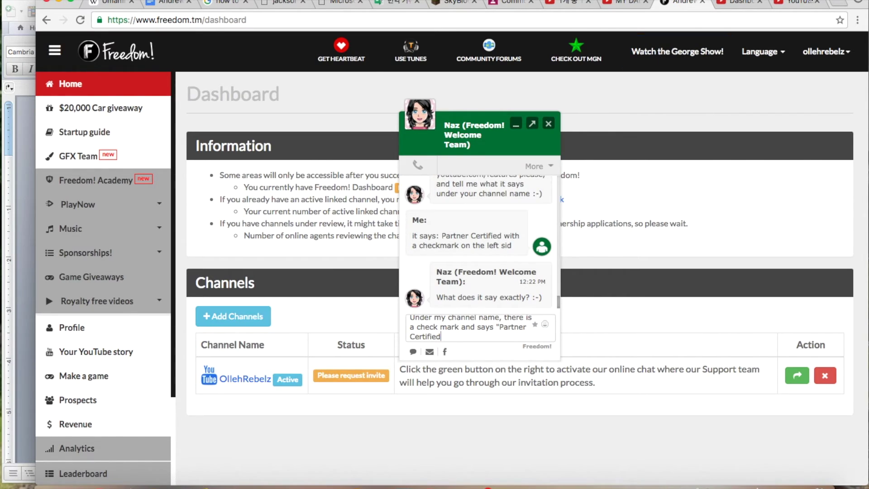
left_click(798, 3)
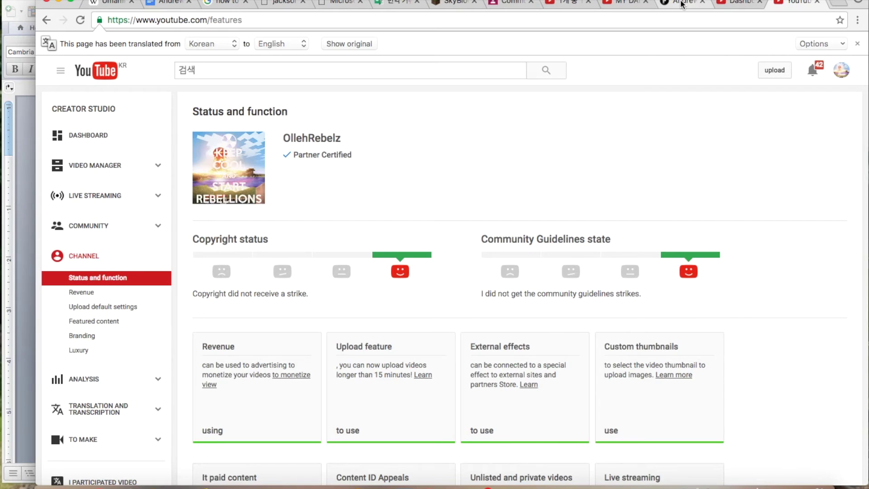
left_click(684, 4)
type("\"")
key("Return")
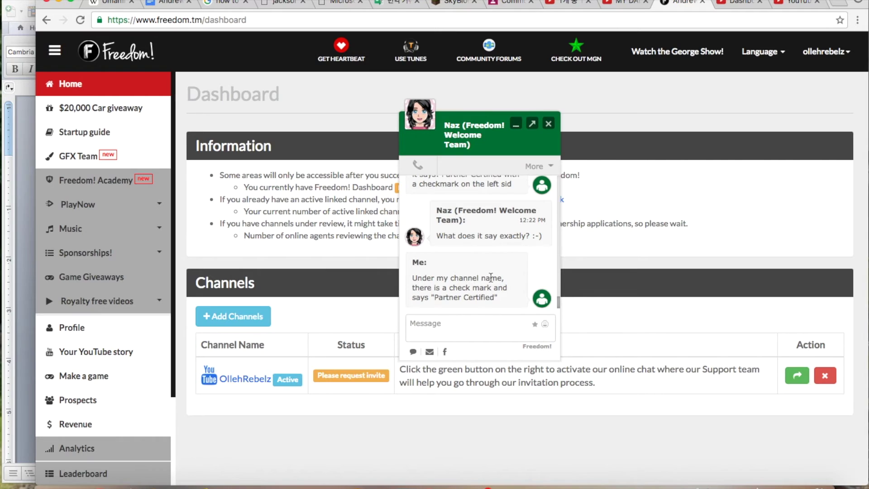
Ask the agent 'sure, how can i send you the screenshot???', then reveal the desktop.
left_click(486, 325)
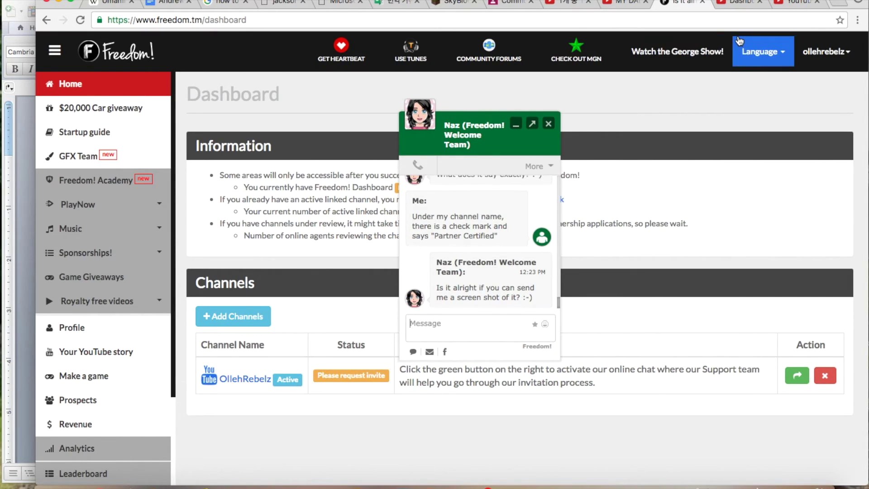
left_click(797, 3)
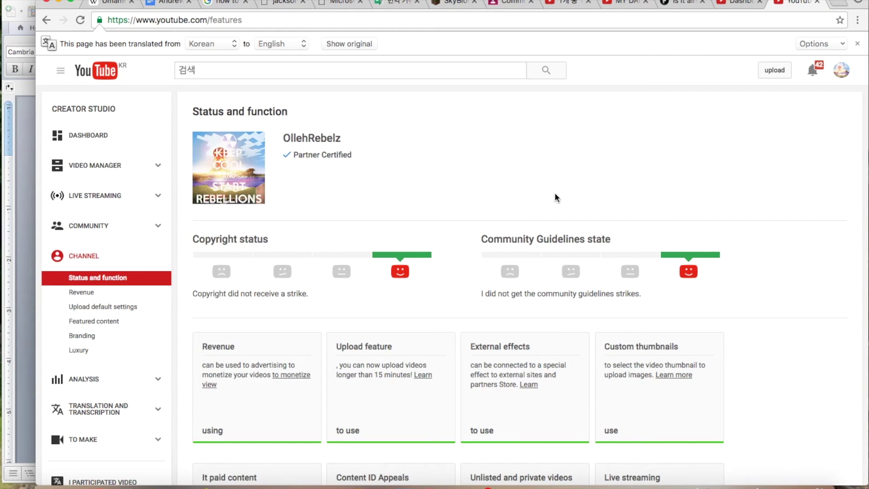
left_click(681, 2)
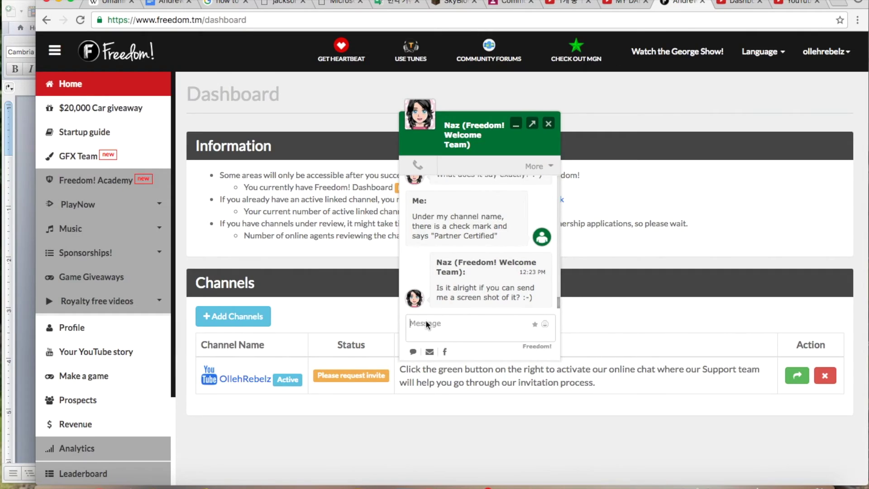
left_click(457, 329)
left_click(458, 329)
type("sure, how can i send you the")
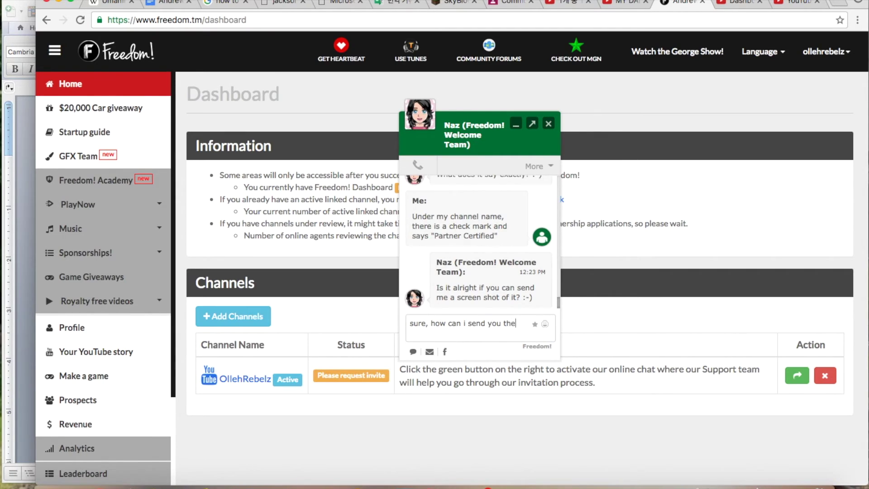
type(" screenshot???")
key("Return")
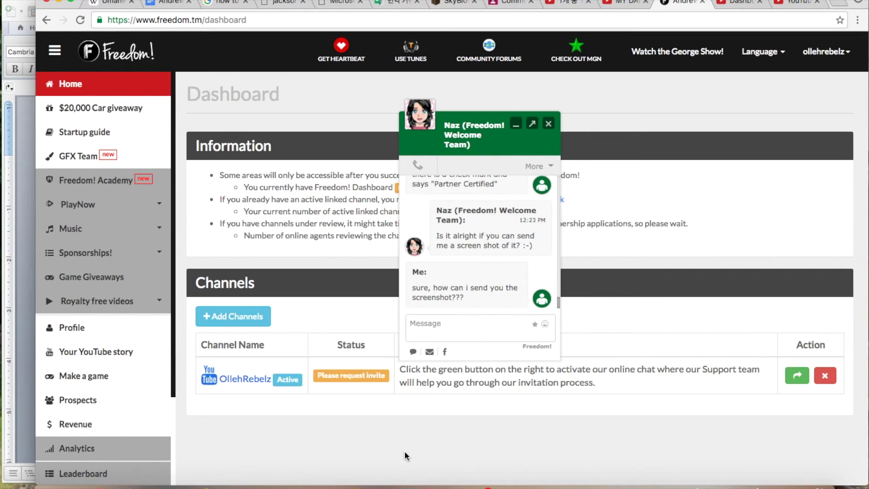
key("super+Tab")
key("F11")
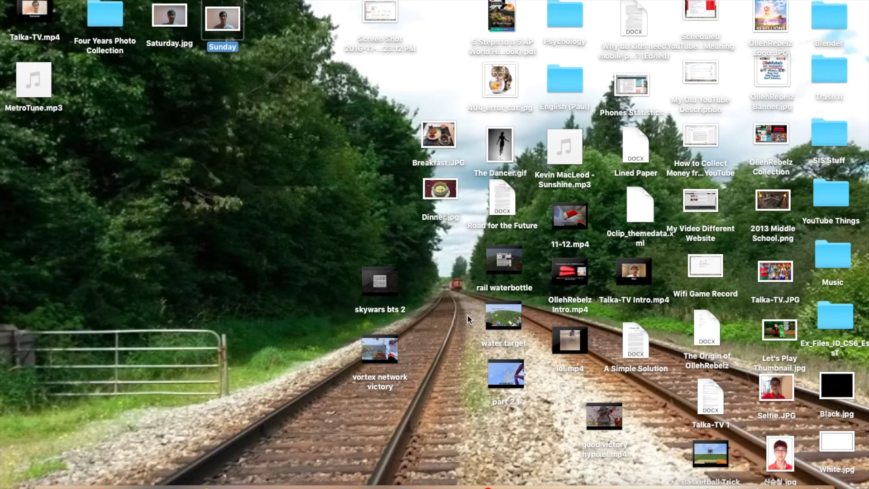
Quick Look the newest Screen Shot file on the desktop, then bring the Freedom! chat back.
left_click(367, 6)
key("space")
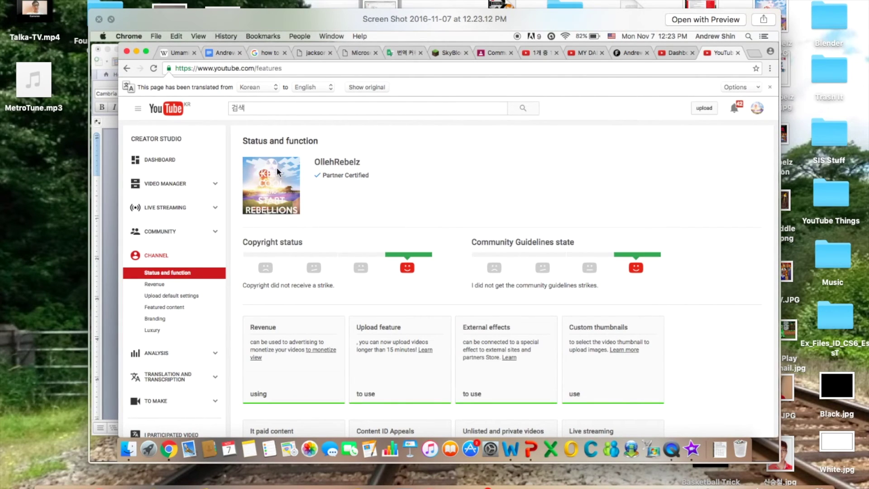
key("space")
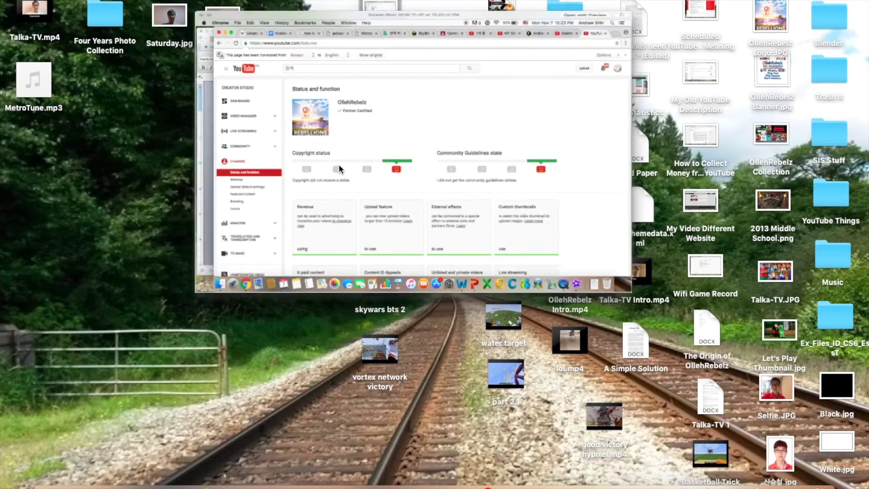
left_click(97, 481)
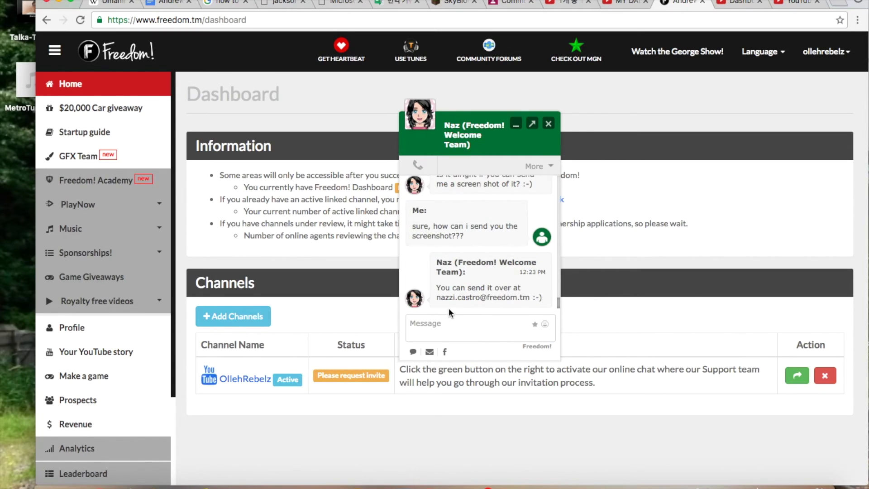
Select the agent's e-mail address in the chat and load Gmail in a new tab.
left_click_drag(437, 298, 532, 299)
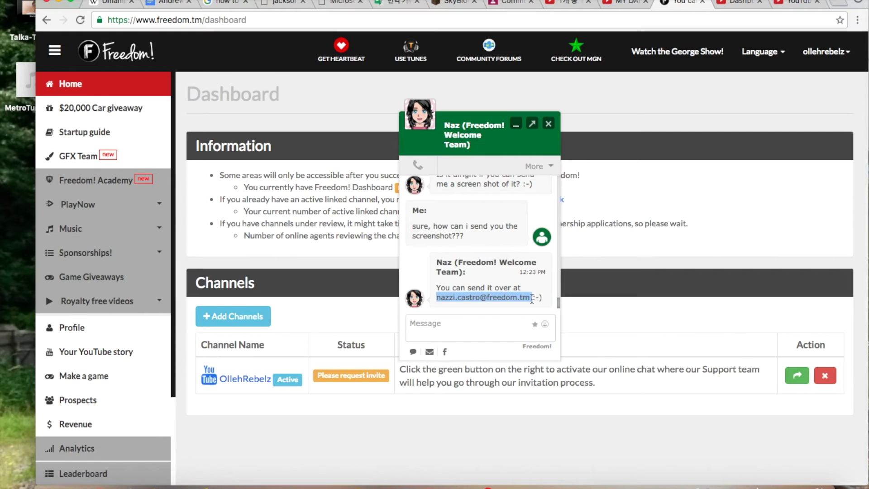
key("ctrl+t")
type("mail")
key("Return")
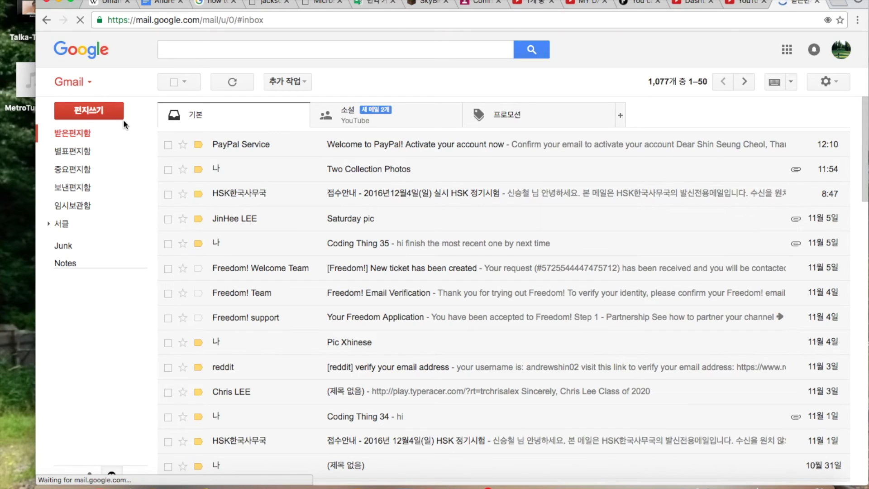
Compose an e-mail to the Freedom agent titled 'Screenshot about YouTube' explaining the youtube.com/features issue.
key("c")
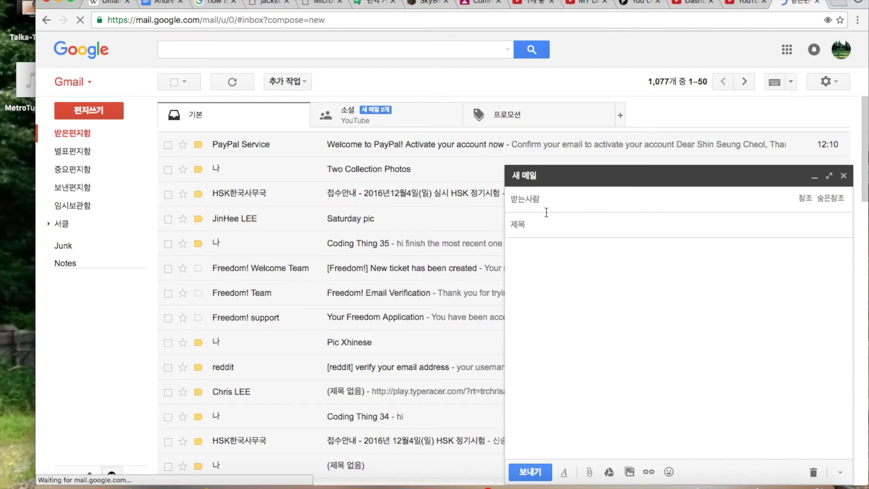
key("Tab")
type("Sc")
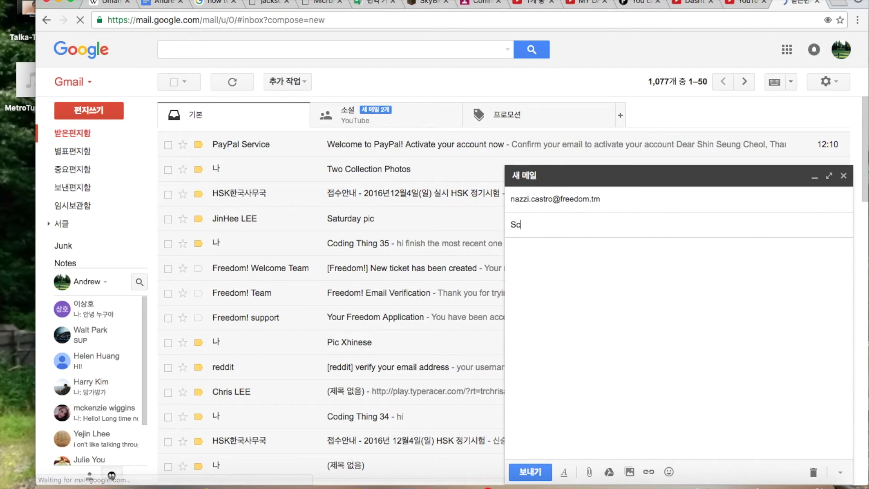
type("reen ")
type("hot ")
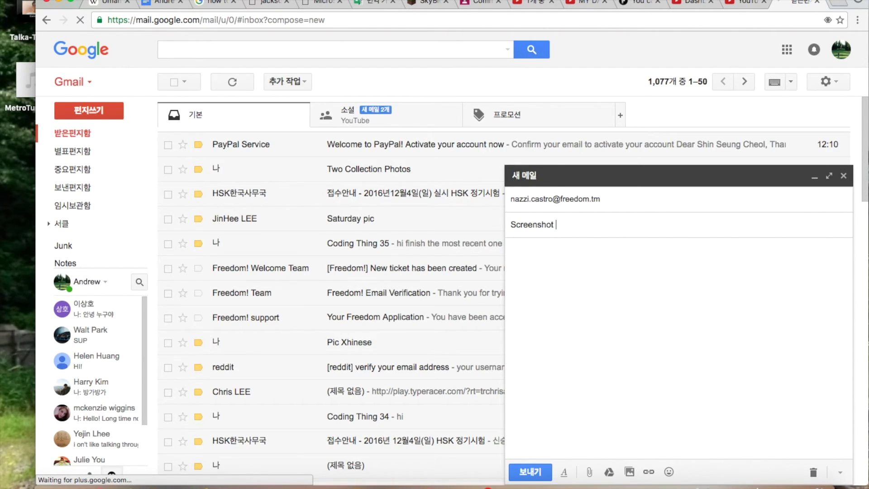
type("about YouTube")
key("Tab")
type("Hel")
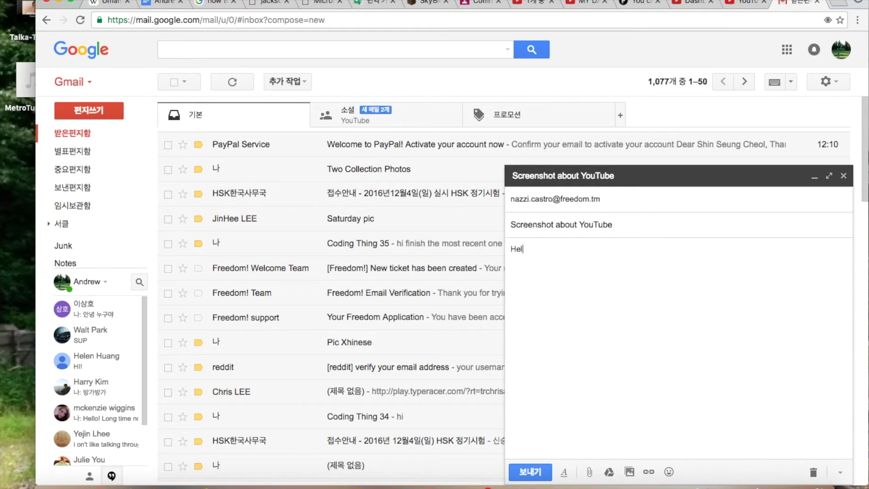
type("lo, this is Andrew, the one who w")
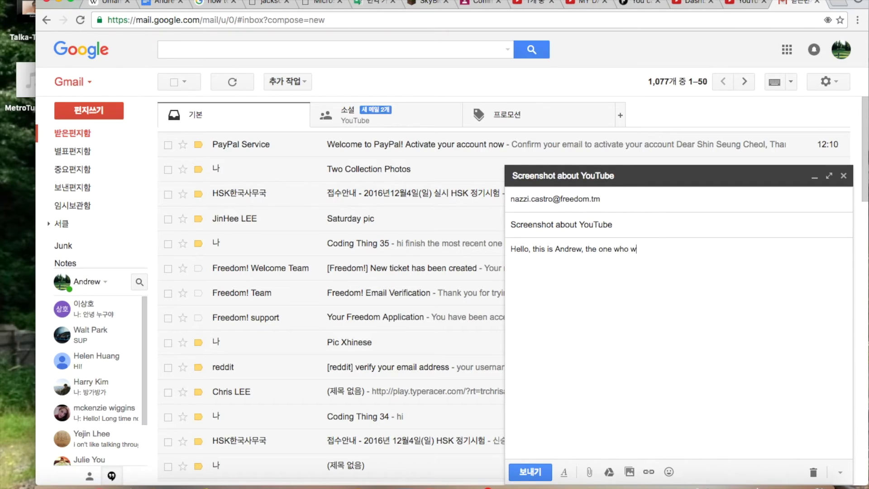
type("as chatting with you right now. ")
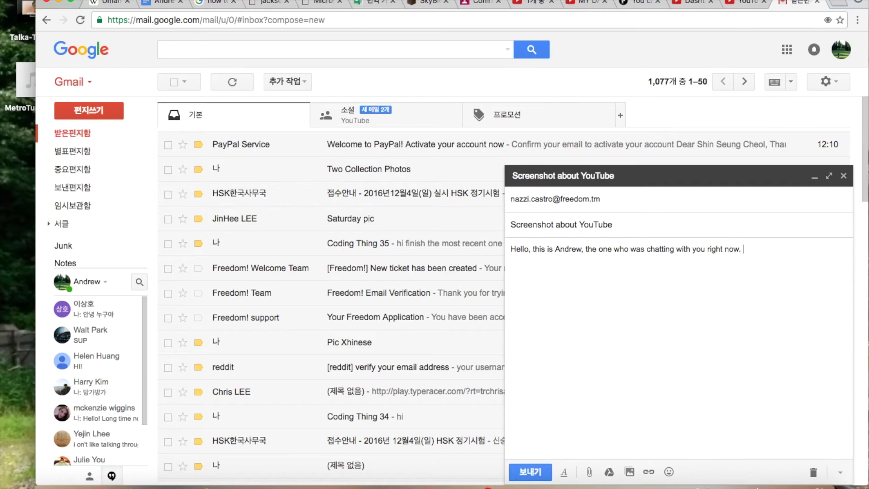
type("In the emai")
type("l, a screensho")
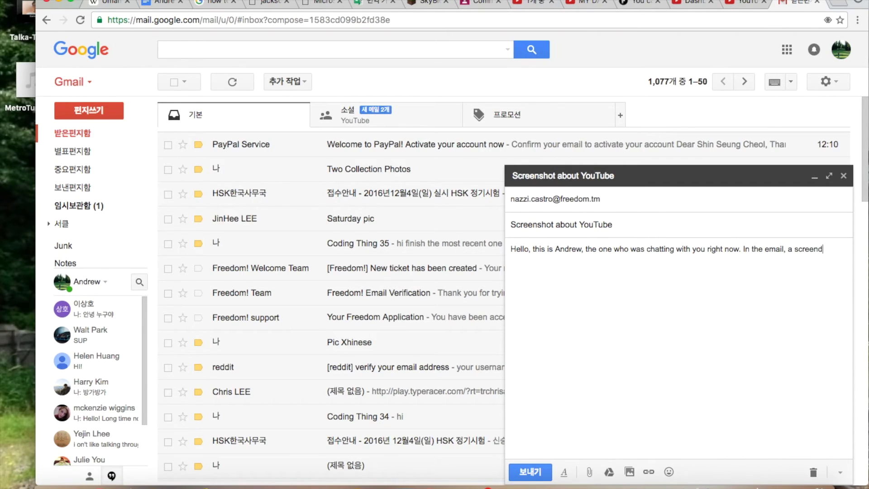
type("t of t")
key("BackSpace")
type("www.youtube.com/features is attacte")
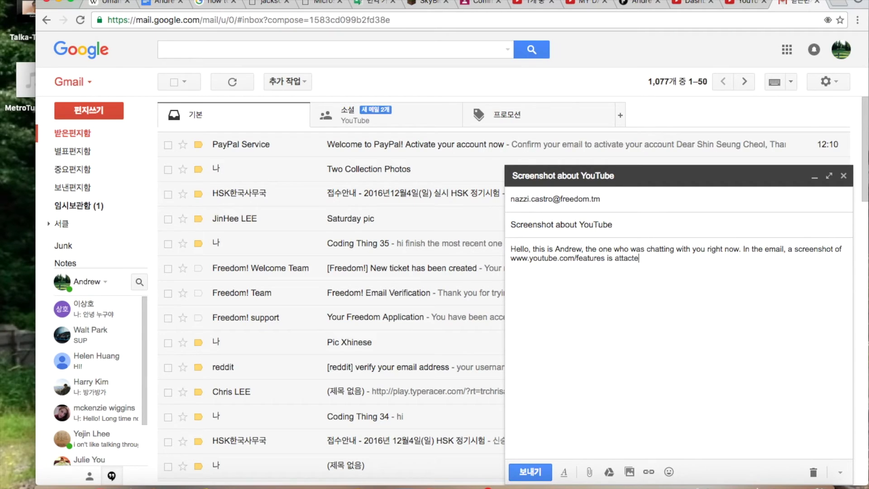
key("BackSpace")
key("BackSpace")
type("hed.")
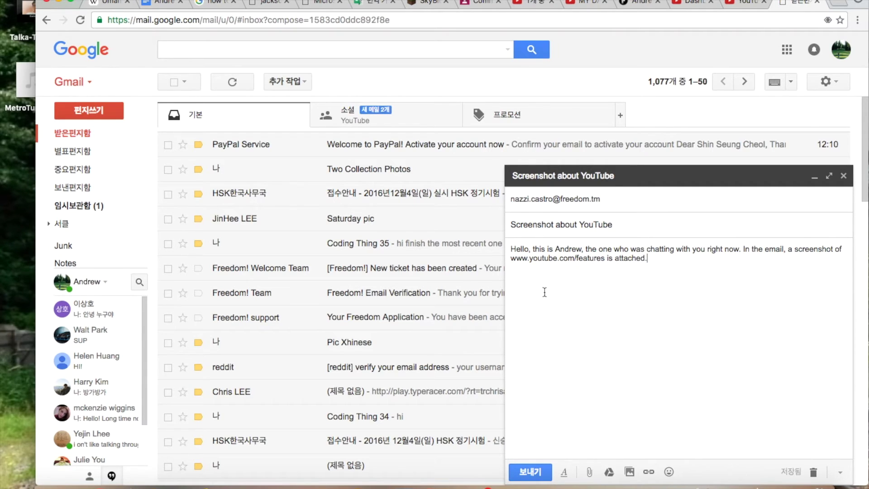
Attach Screen Shot 2016-11-07 at 12.23.12 PM.png, add 'Thank you', and send the e-mail.
left_click(589, 472)
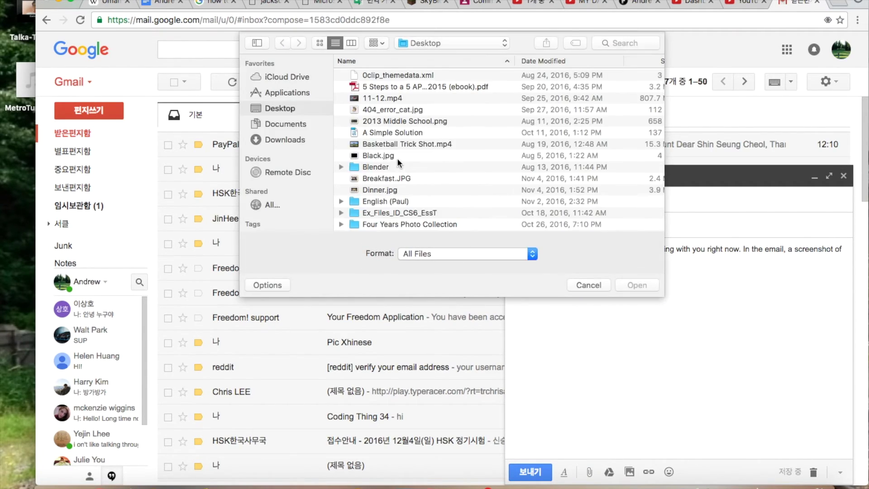
scroll(388, 210, "down", 4)
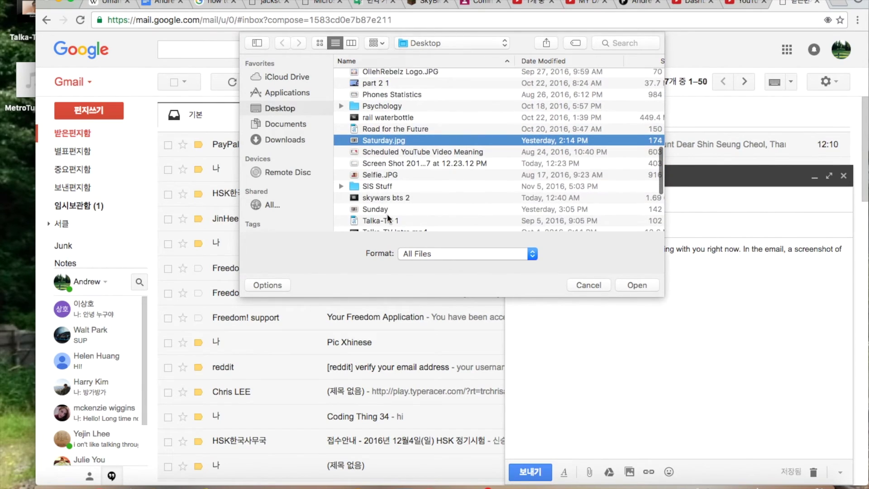
double_click(389, 163)
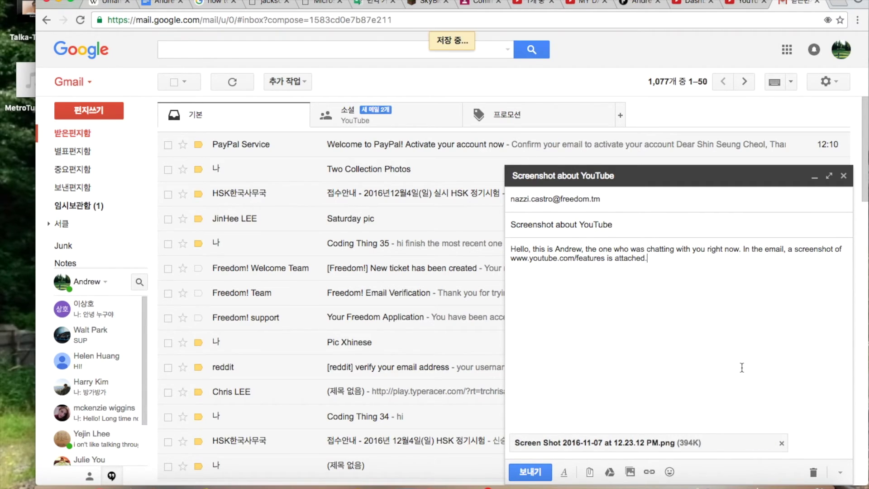
key("Return")
type("Thank yo")
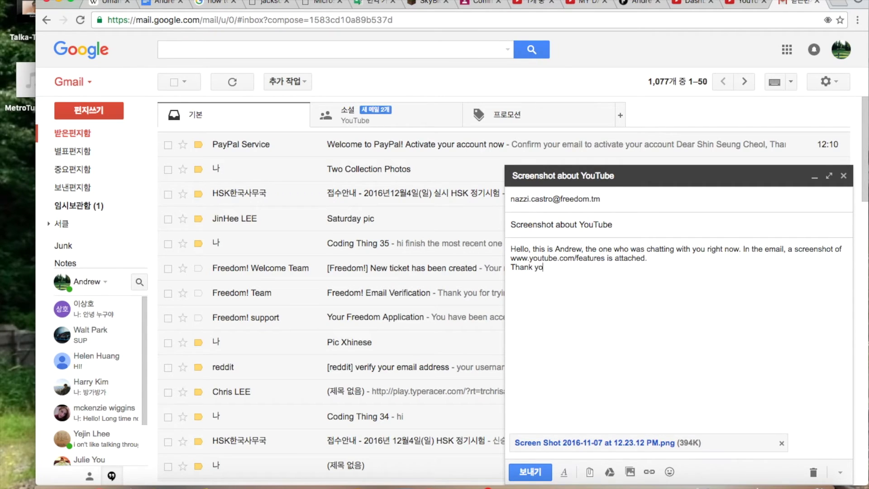
type("u")
key("ctrl+Return")
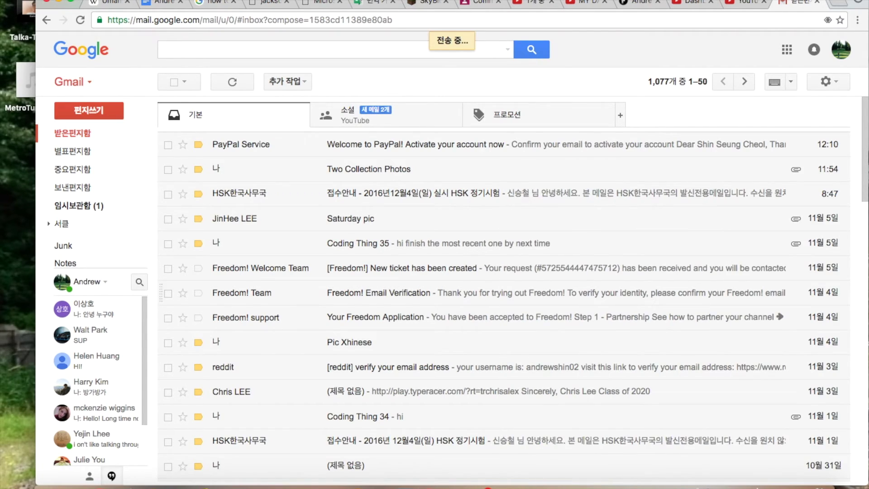
left_click(641, 3)
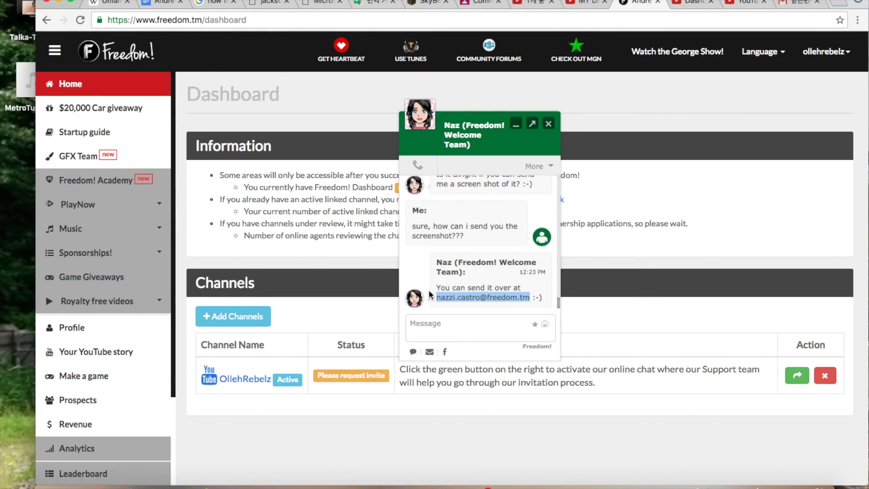
Confirm in the support chat that the screenshot e-mail was sent: 'yes, I've sent it'.
left_click(421, 330)
type("yes, I've sent it")
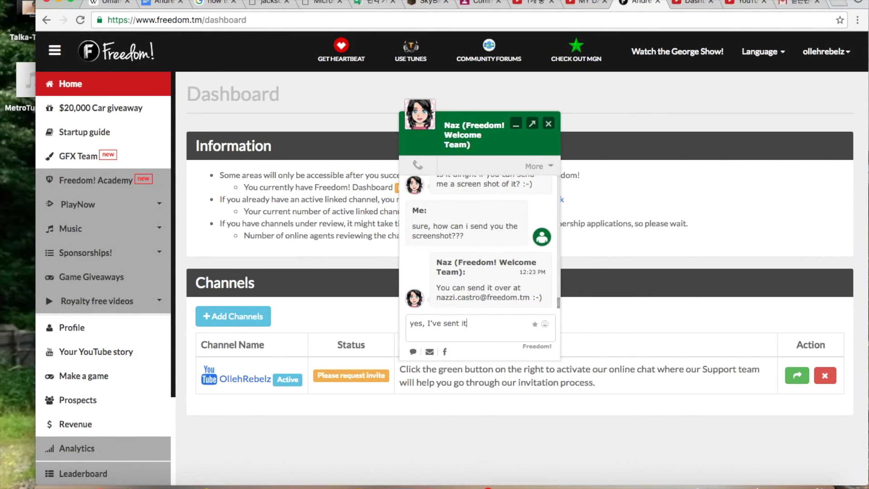
key("Return")
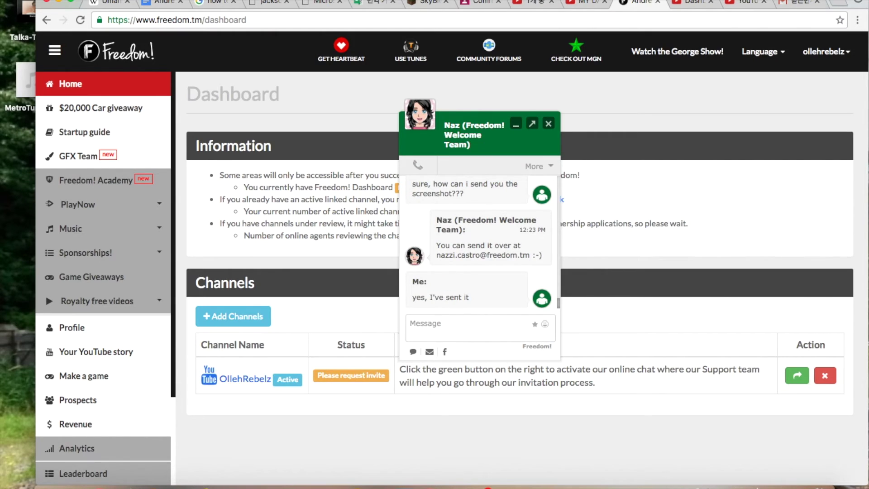
left_click(794, 4)
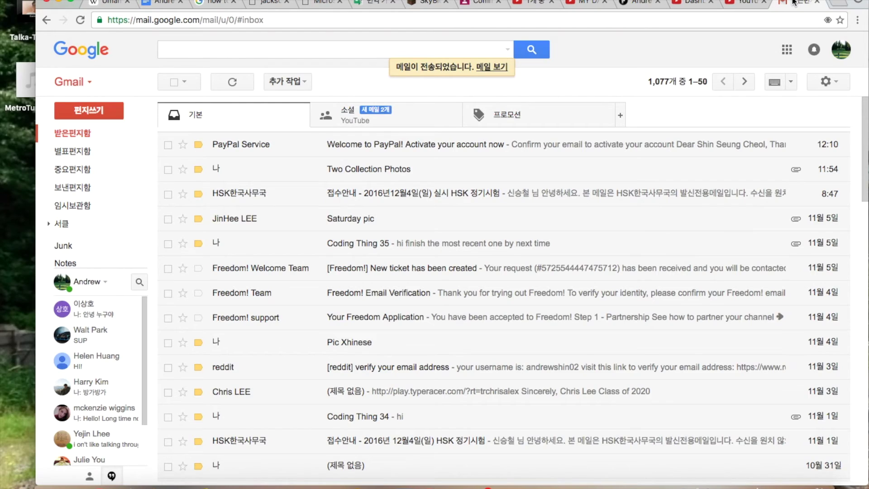
left_click(75, 205)
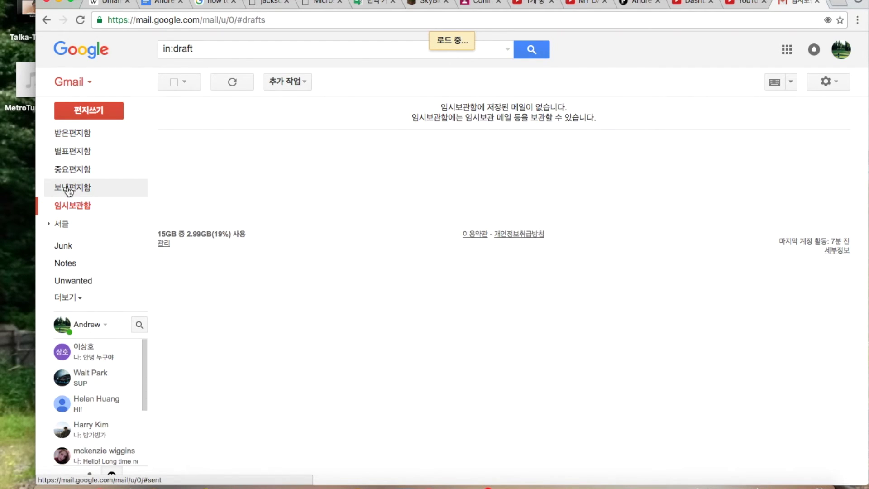
left_click(74, 187)
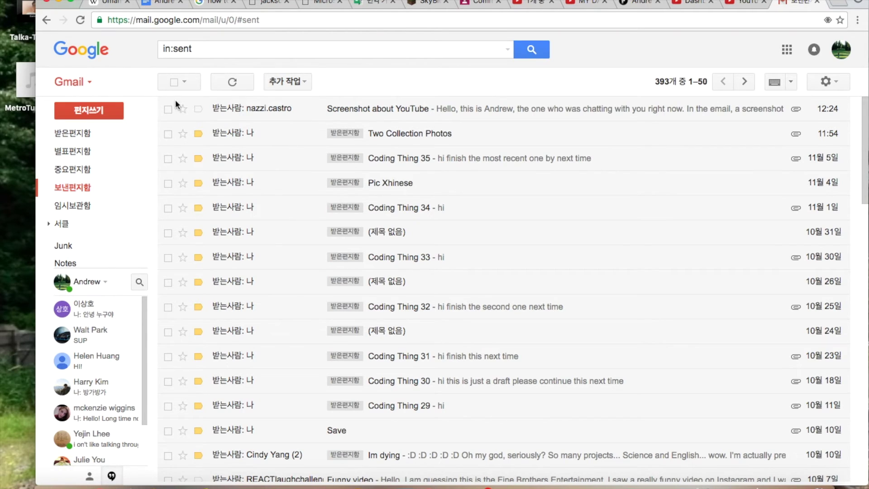
left_click(103, 139)
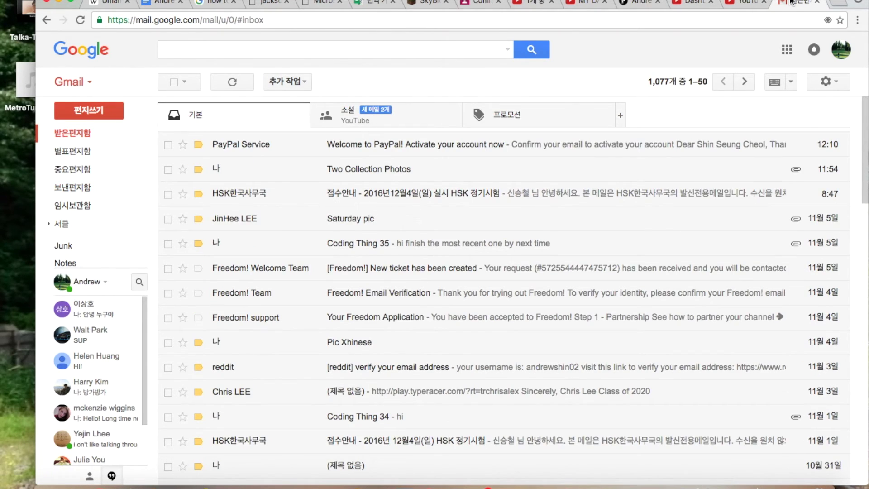
Scroll through the YouTube Creator Studio dashboard to review the Freedom invitation, then return to the chat.
key("ctrl+shift+Tab")
key("ctrl+shift+Tab")
key("ctrl+shift+Tab")
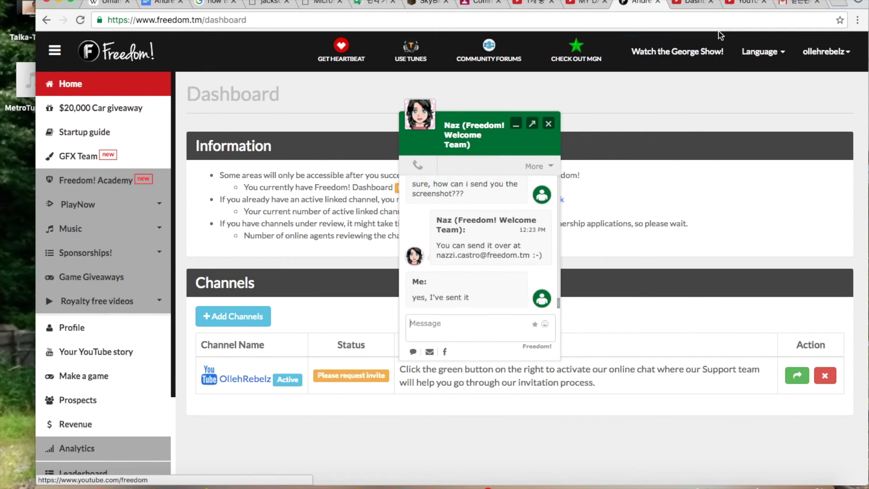
left_click(699, 5)
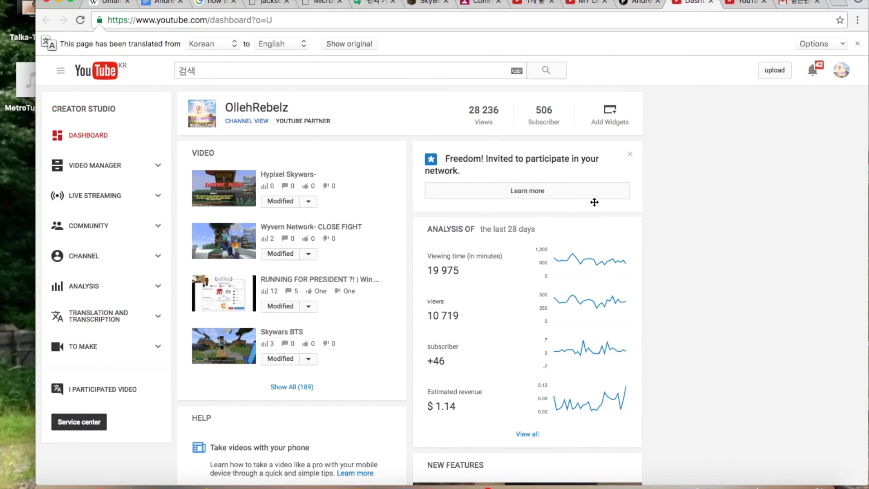
scroll(594, 204, "down", 7)
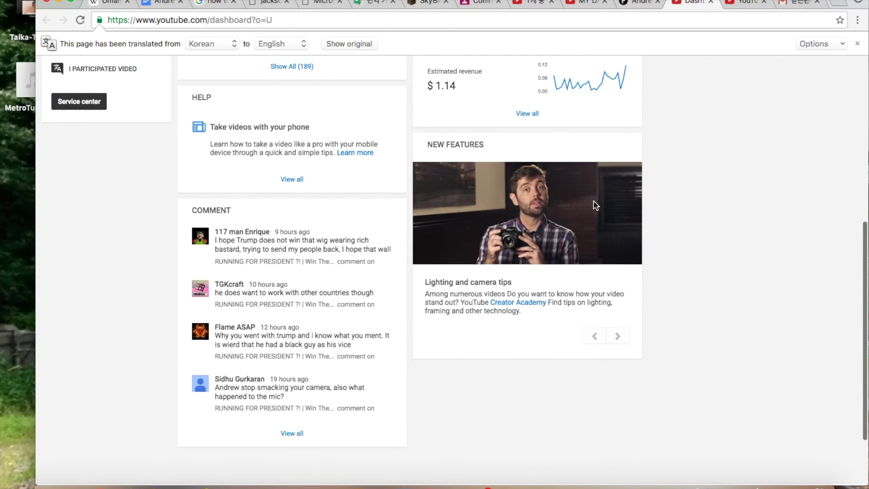
scroll(594, 203, "down", 2)
scroll(594, 204, "up", 9)
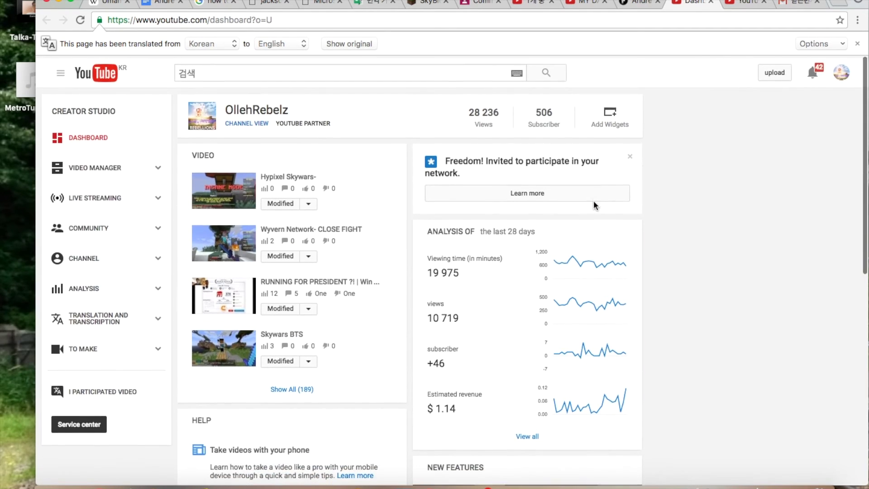
left_click(642, 3)
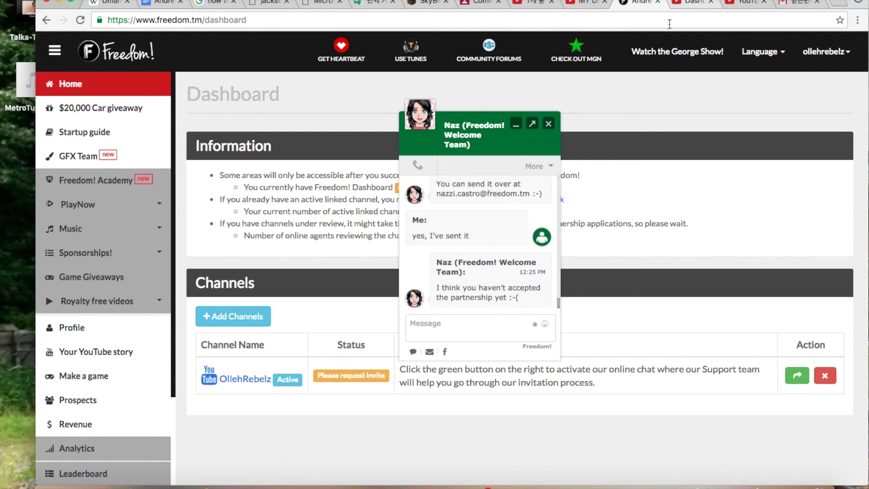
Ask the agent 'oh, really? Should I press the Complete button again?'.
type("oh, re")
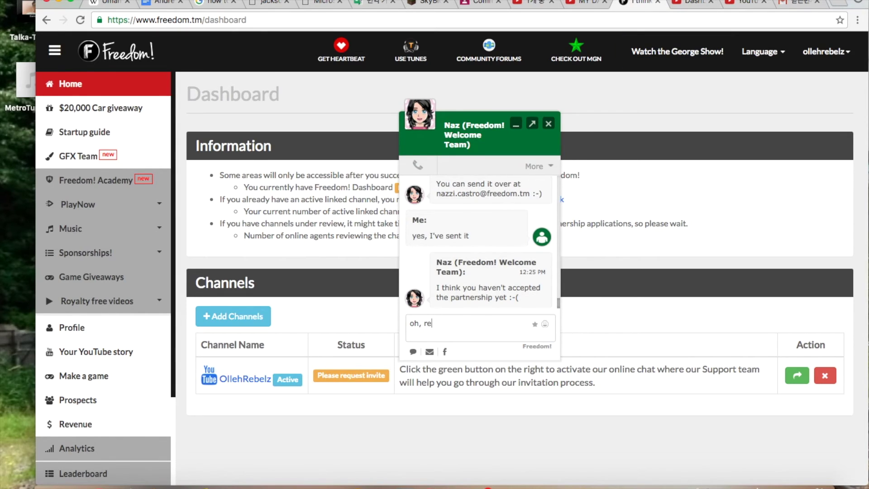
type("ally? Should I press the Co")
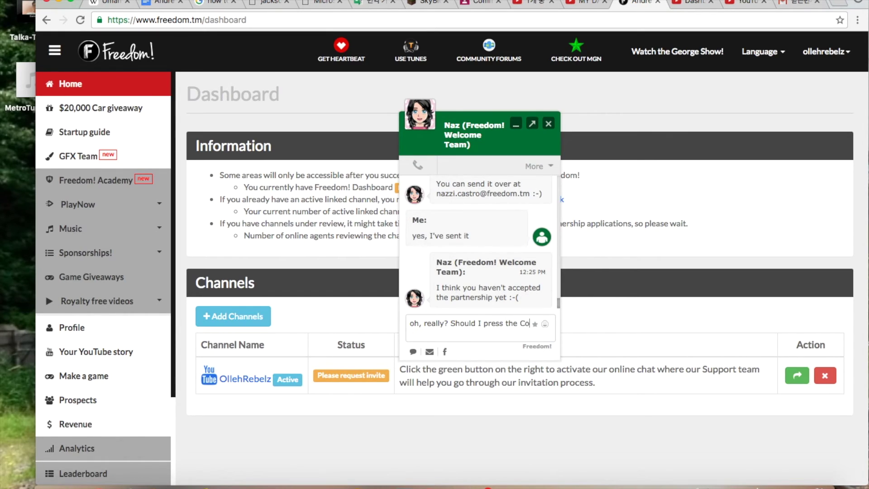
type("mllete button again")
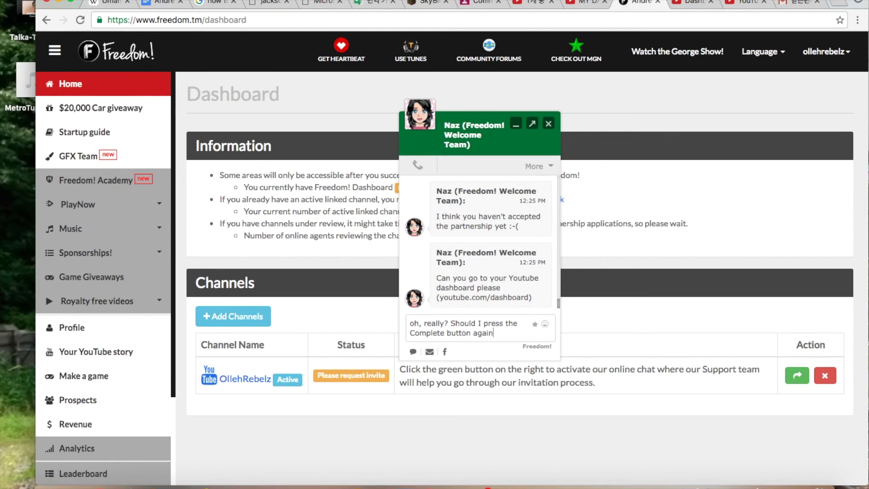
key("Return")
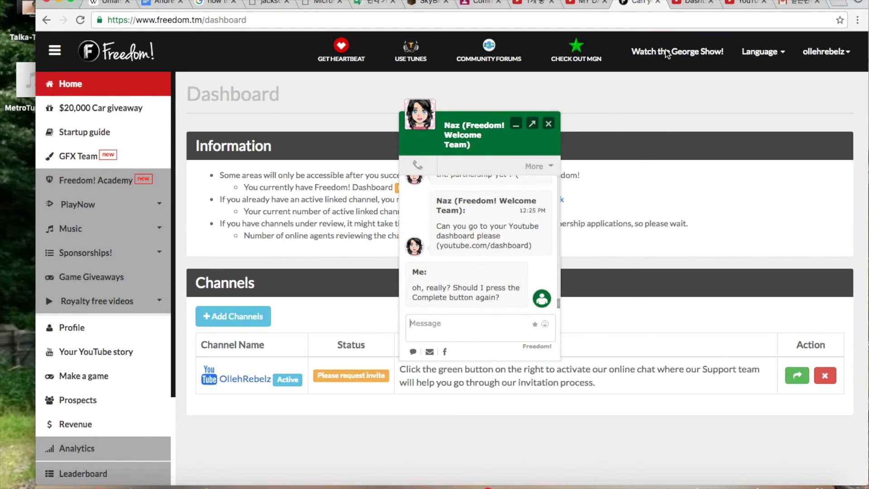
left_click(682, 5)
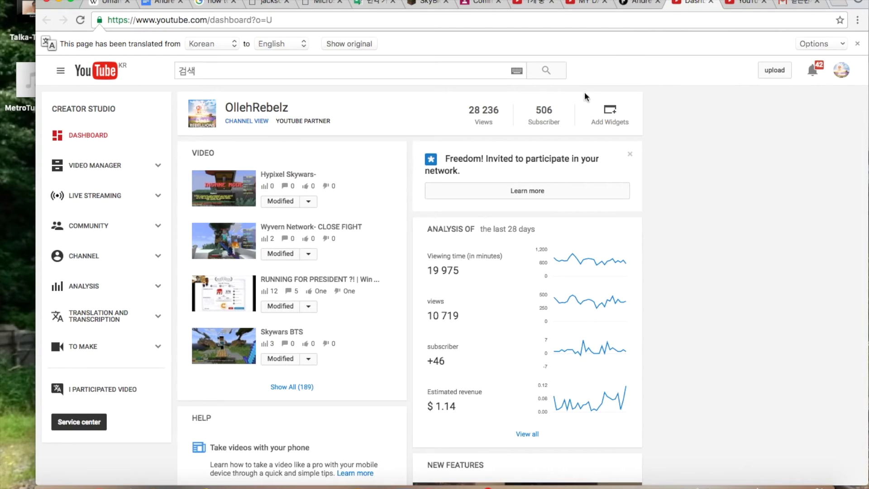
left_click(510, 196)
double_click(609, 312)
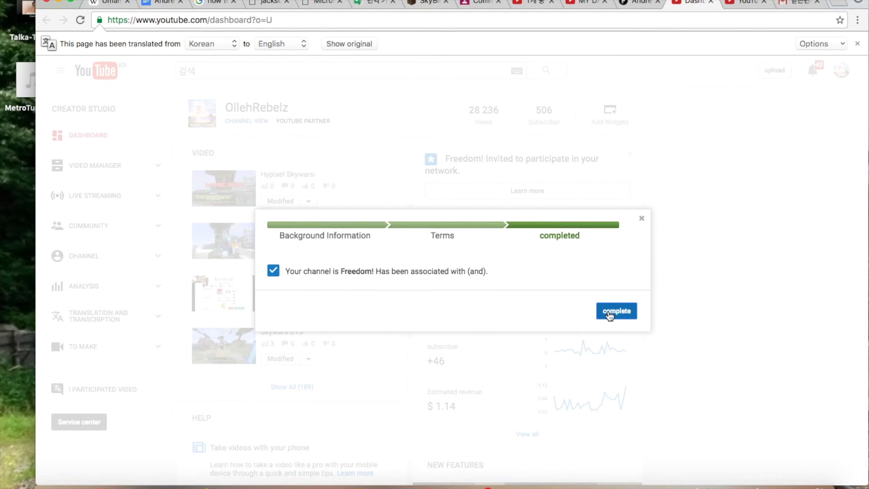
left_click(612, 312)
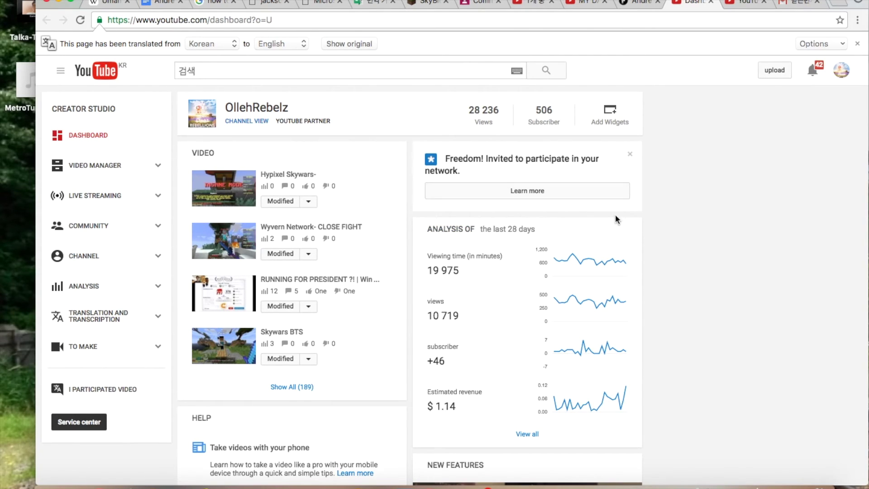
left_click(637, 6)
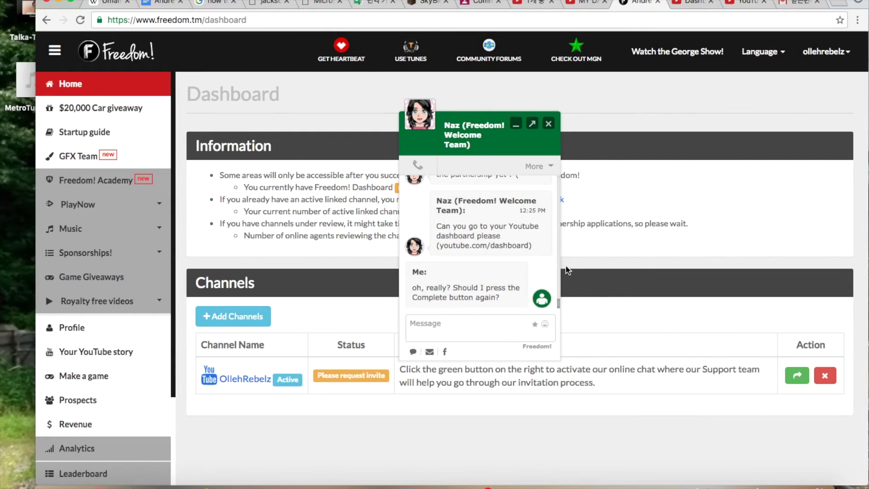
left_click(497, 324)
left_click(692, 4)
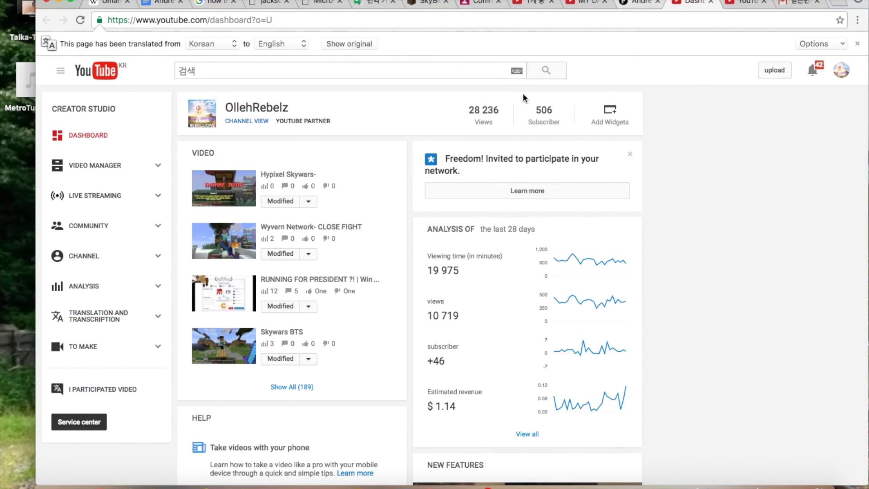
left_click_drag(447, 156, 472, 170)
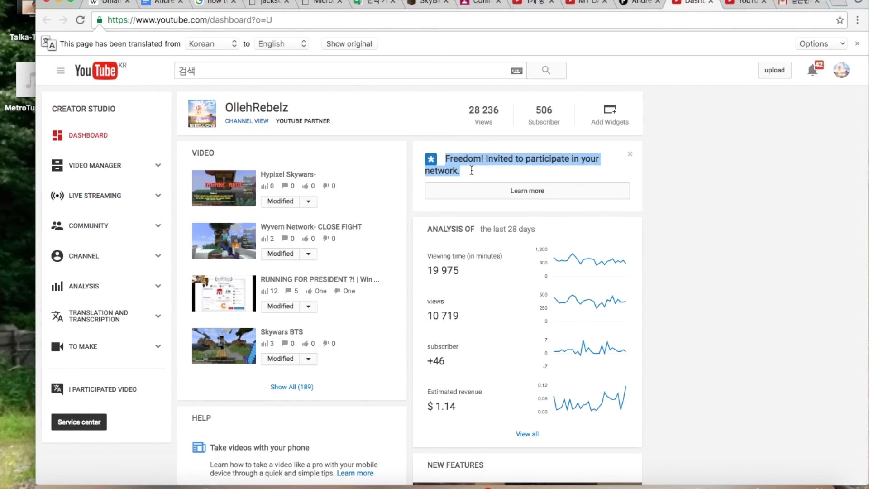
left_click(634, 6)
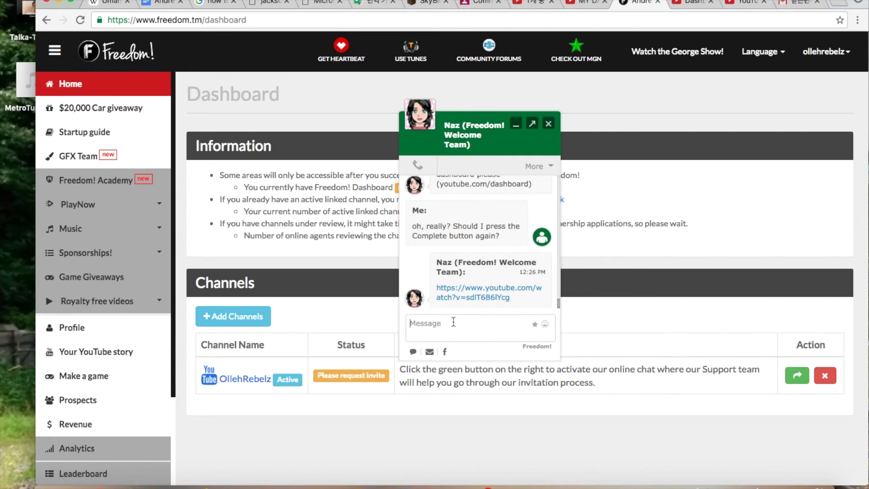
Open the agent's partnership tutorial link, mute the sound, and pause the video at 0:09.
left_click(447, 292)
key("XF86AudioMute")
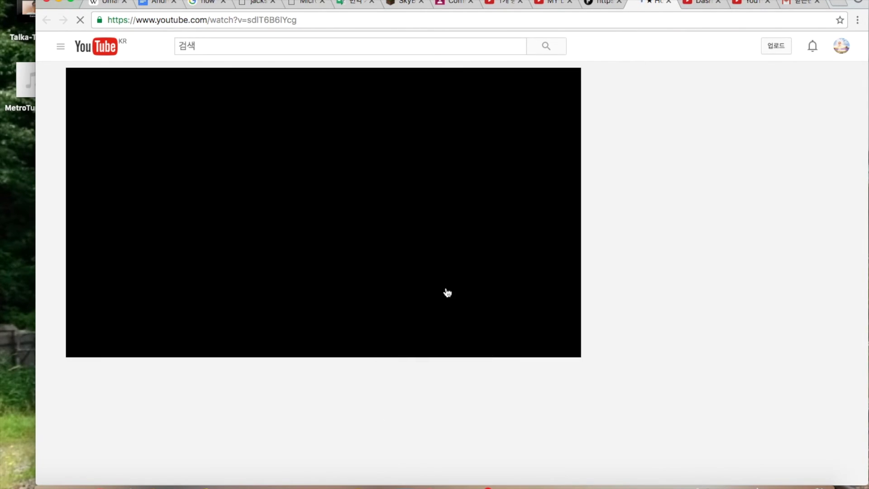
key("XF86AudioMute")
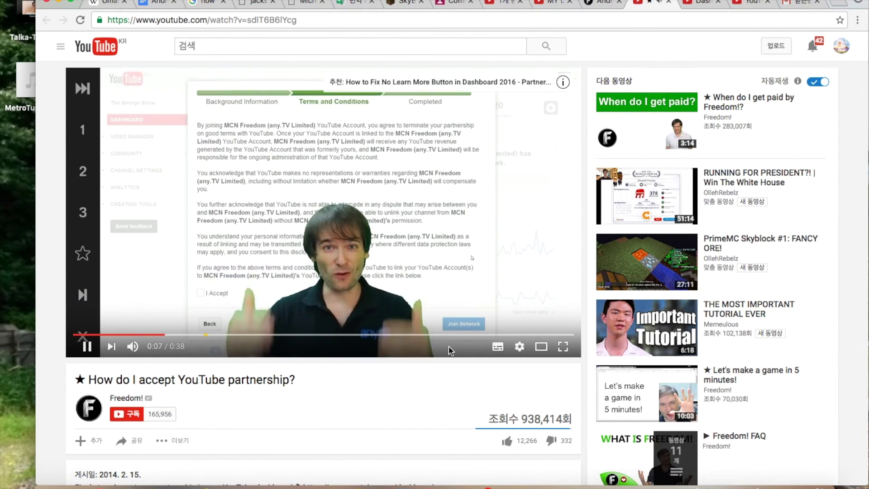
left_click(423, 272)
Try to reopen the Terms and Background steps in the completed Freedom! invitation dialog.
left_click(702, 4)
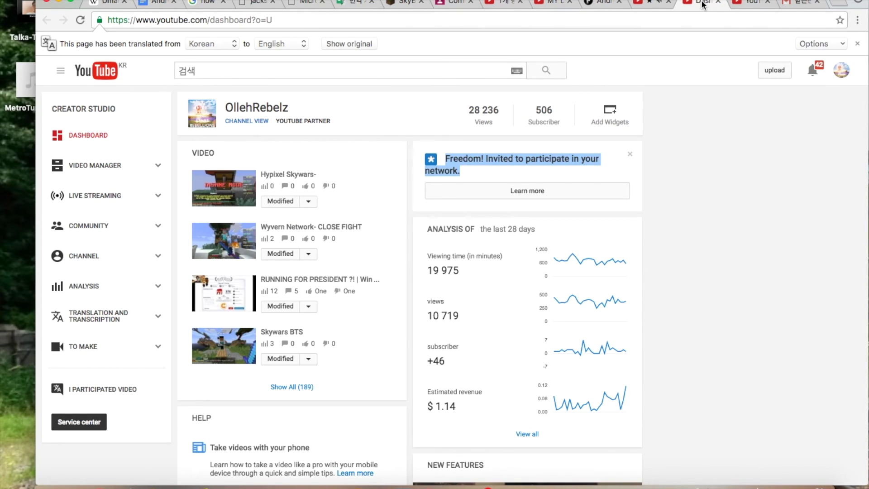
left_click(494, 199)
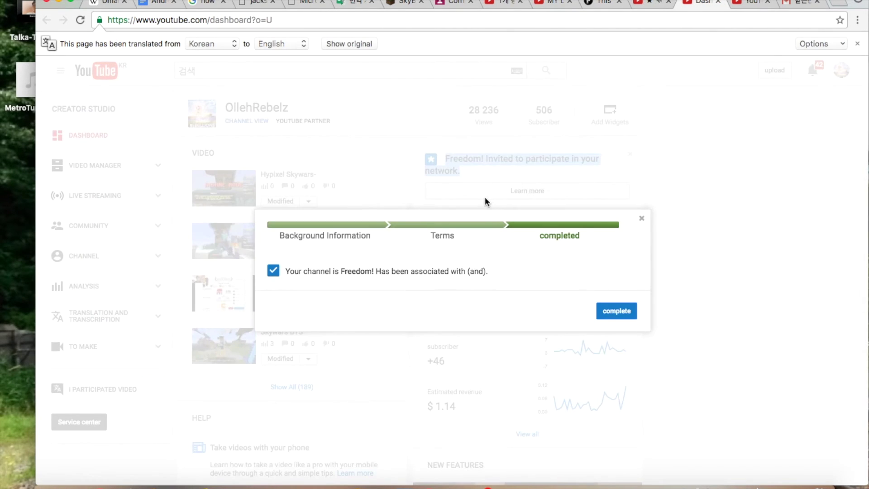
double_click(421, 229)
left_click(375, 229)
left_click(351, 225)
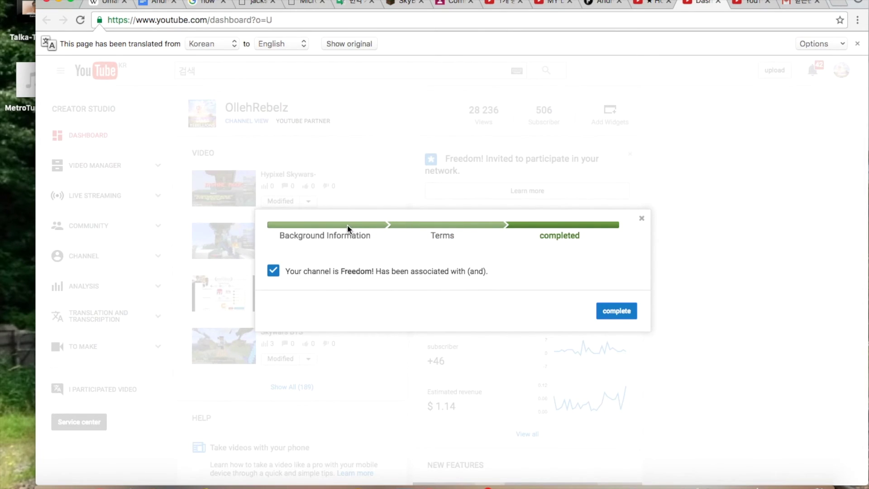
left_click_drag(325, 234, 280, 234)
double_click(560, 231)
triple_click(463, 226)
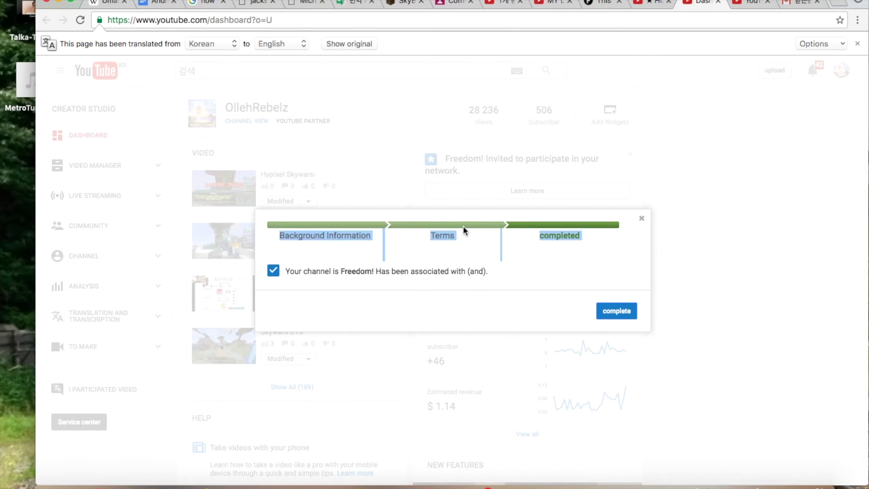
left_click(650, 4)
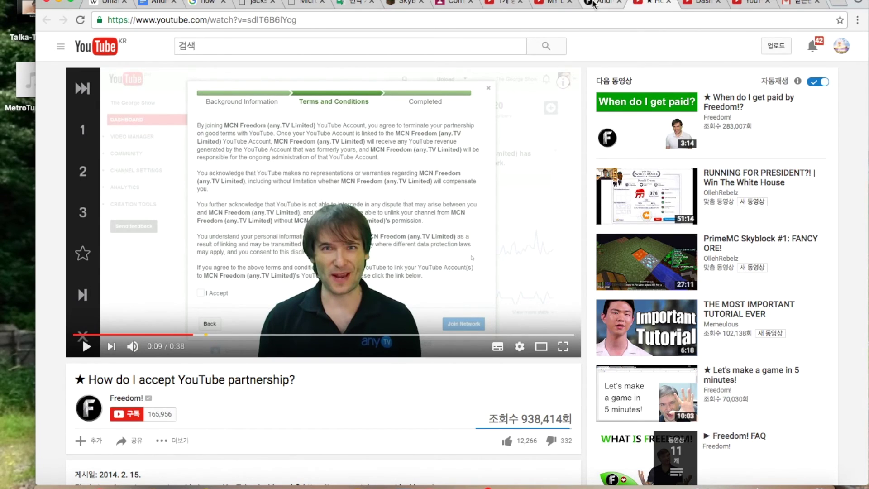
left_click(602, 4)
Send three messages: Terms page never shown, jumped from background information to completed, can't go back.
type("i")
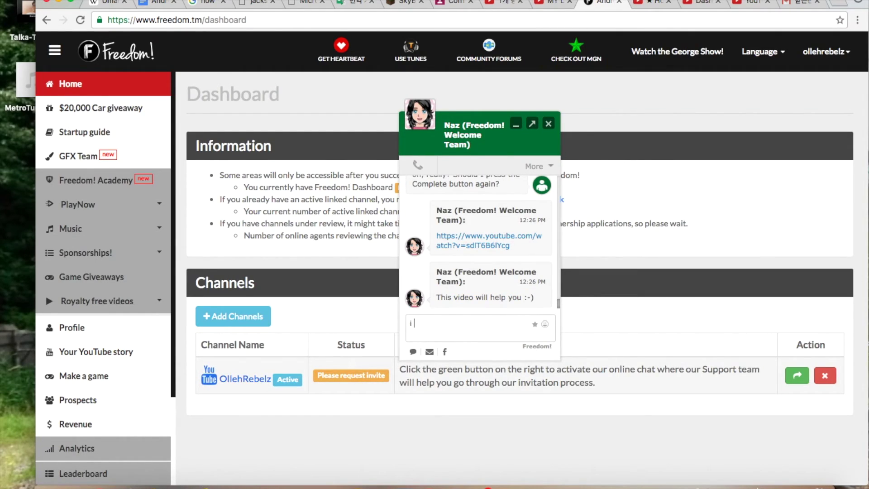
type(" dont think ive ever gone to the")
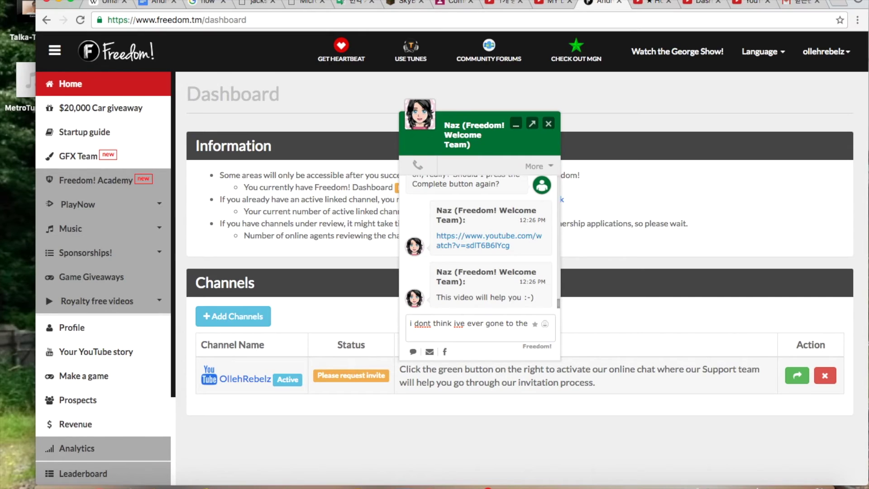
type(" terms and conditions page")
key("Return")
type("it went d")
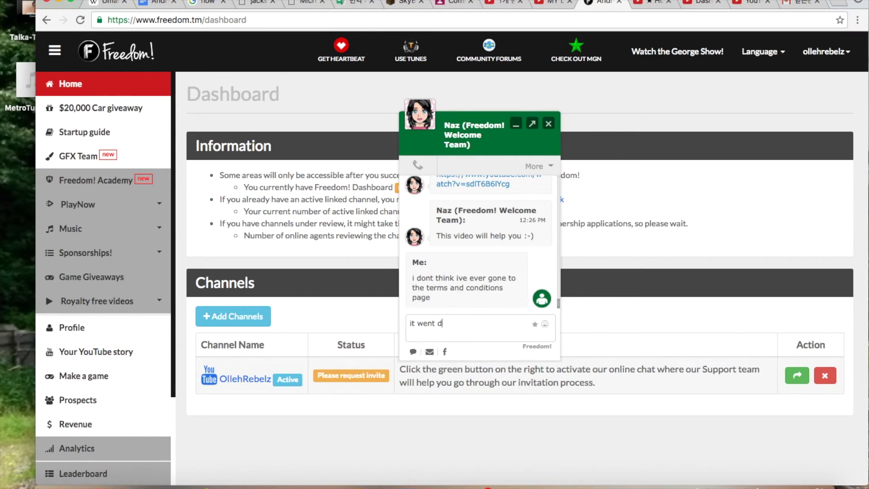
type("irectly from")
left_click(696, 4)
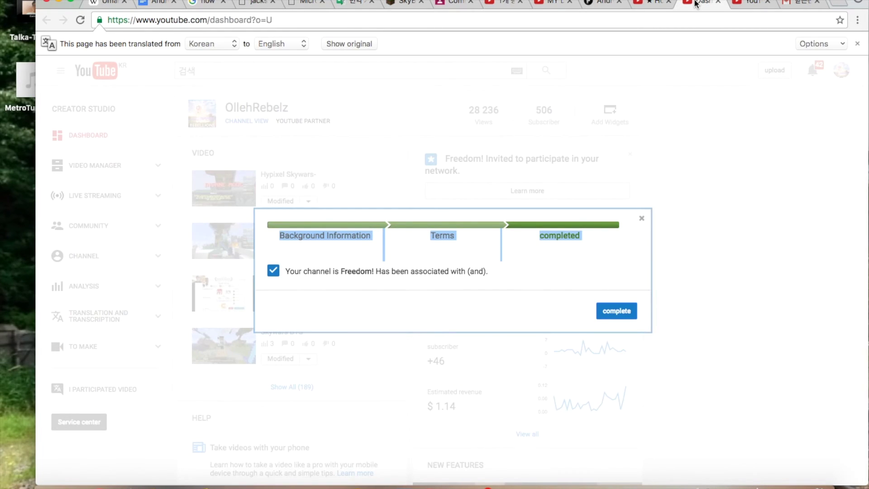
key("ctrl+shift+Tab")
key("ctrl+shift+Tab")
type("background if")
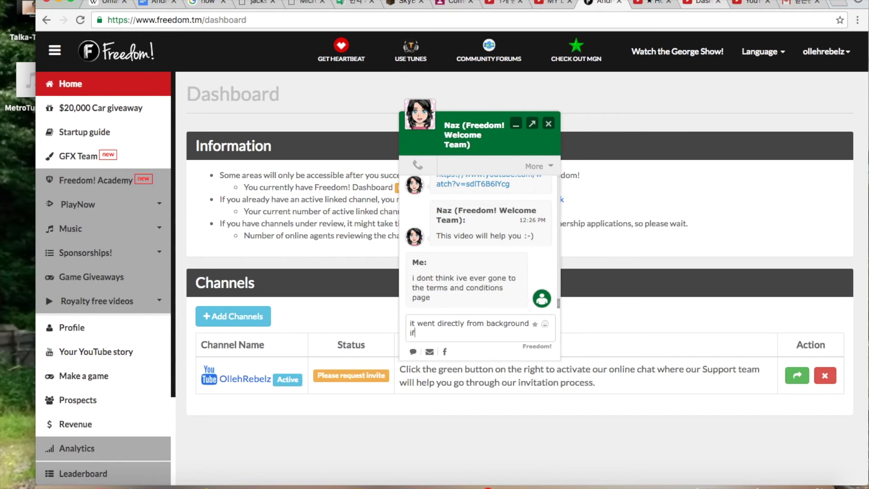
key("BackSpace")
type("nformation to")
key("ctrl+Tab")
key("ctrl+Tab")
key("ctrl+shift+Tab")
key("ctrl+shift+Tab")
type("completed")
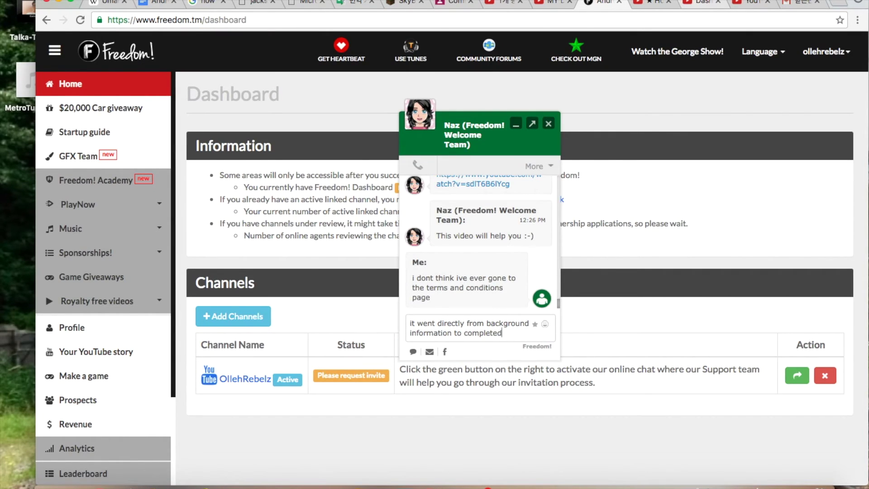
key("Return")
type("and I don't think it")
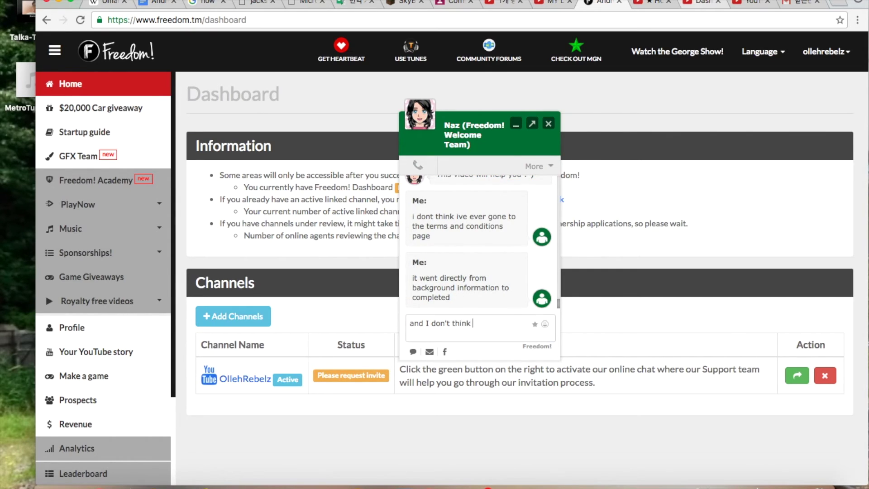
type(" will let me go back...")
key("Return")
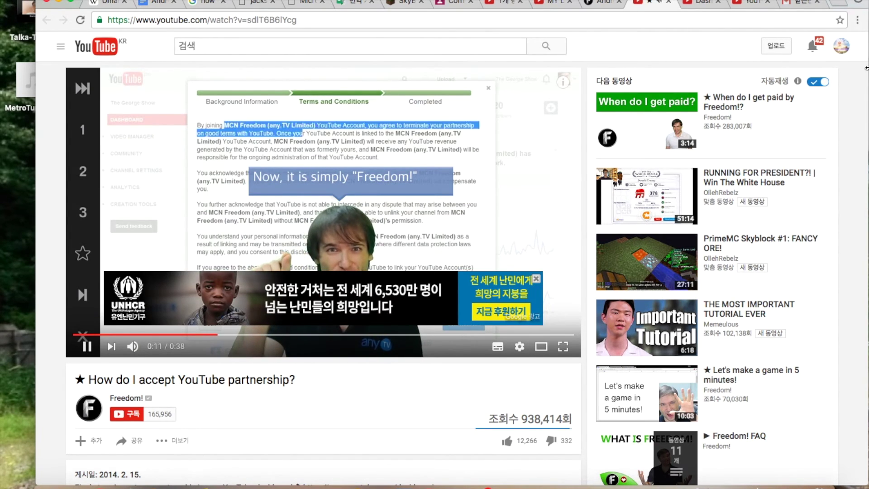
Dismiss the charity ad over the partnership tutorial video and return to the Freedom! chat.
left_click(536, 279)
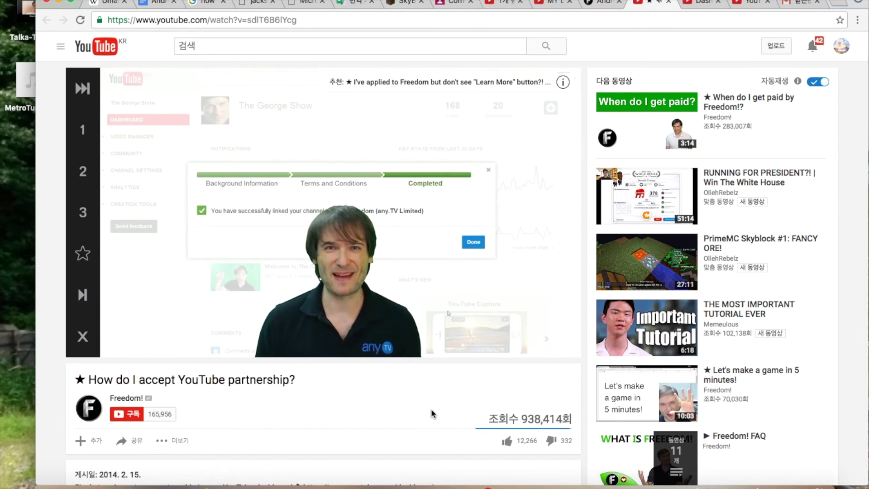
scroll(432, 413, "down", 10)
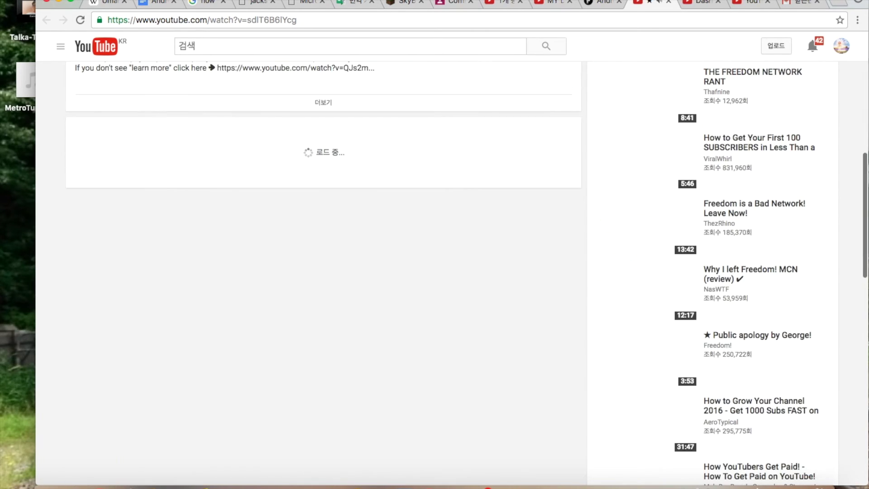
scroll(375, 284, "up", 10)
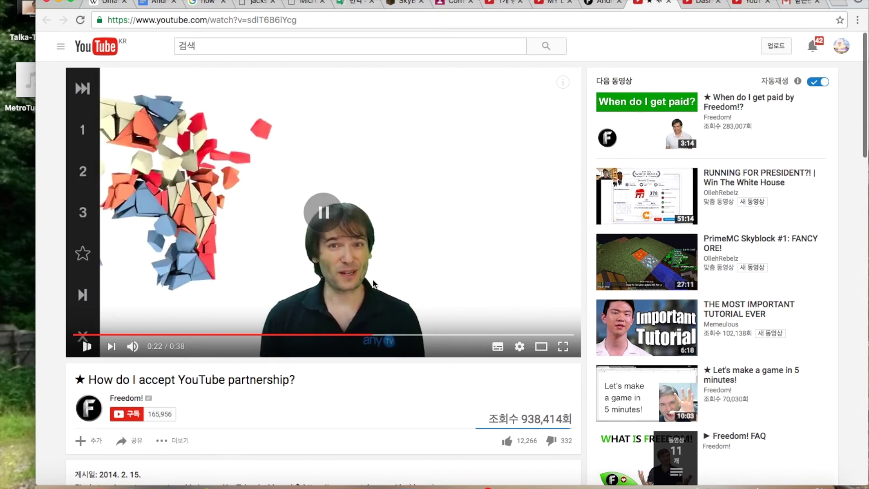
key("ctrl+shift+Tab")
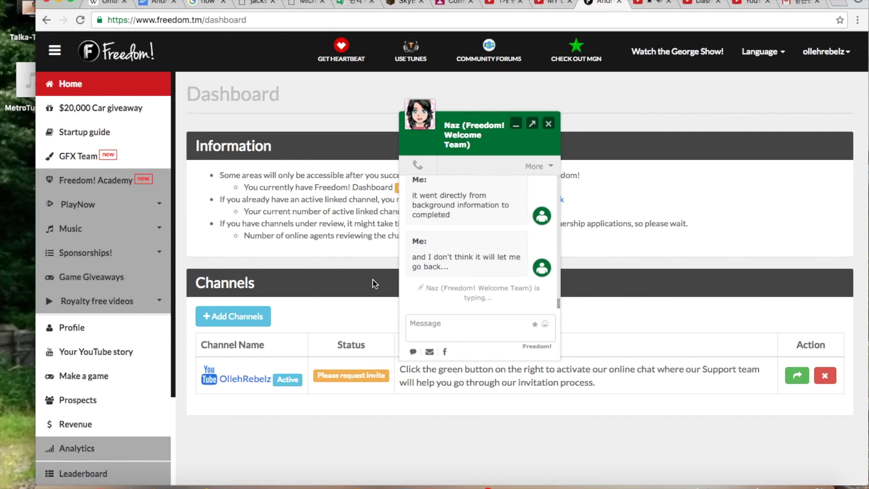
Reply 'yes' to the agent about being in the YouTube dashboard.
left_click(451, 324)
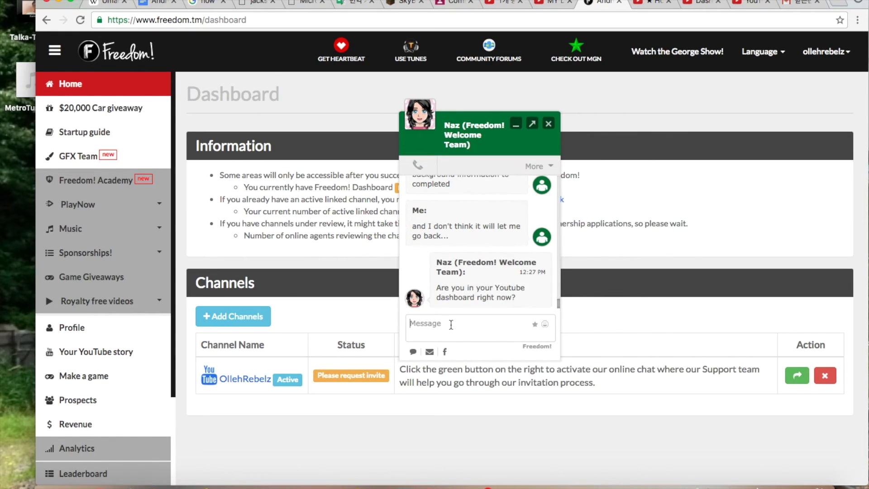
type("yes")
key("Return")
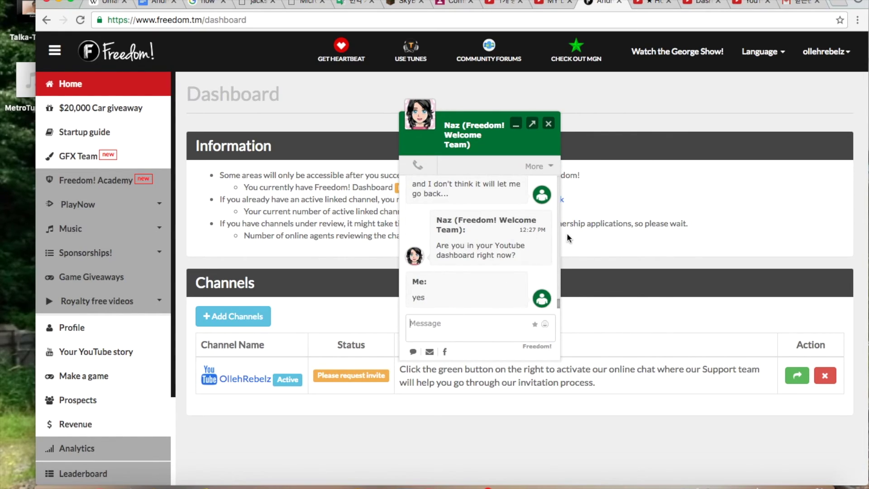
Recheck the Freedom! invitation's Learn More dialog in Creator Studio, then go back to the chat.
key("ctrl+Tab")
key("ctrl+Tab")
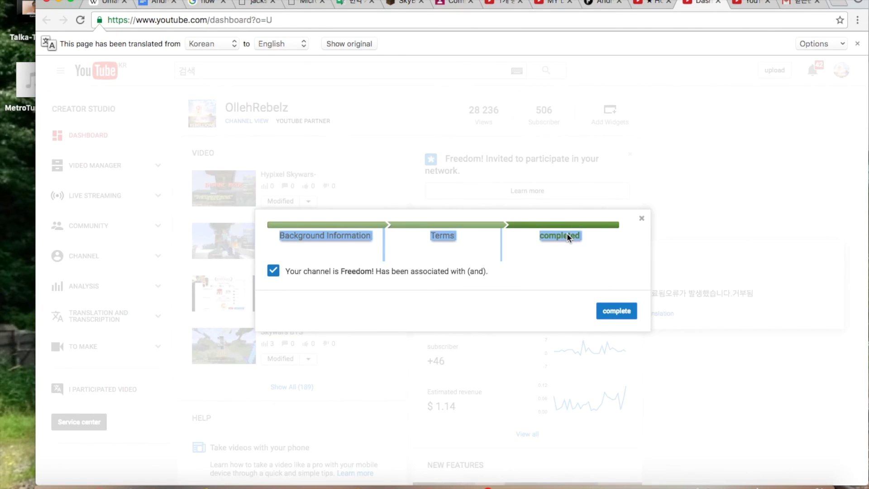
left_click(617, 310)
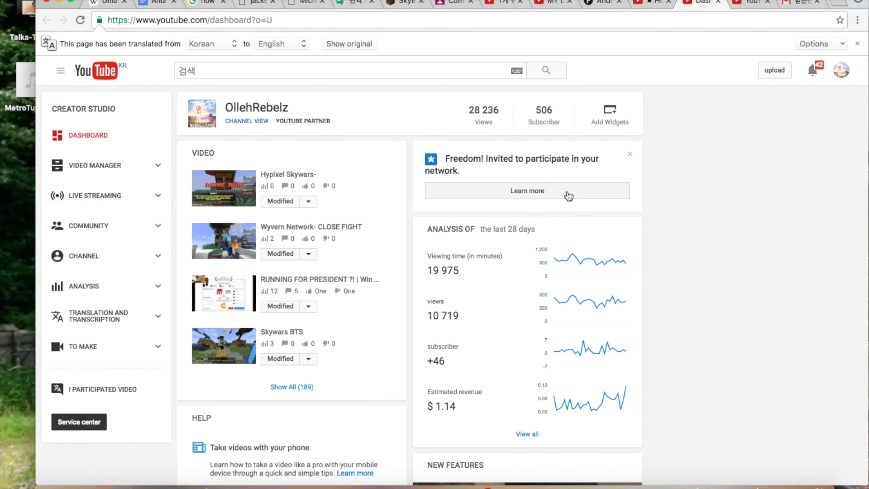
left_click(569, 193)
left_click(460, 226)
left_click(461, 226)
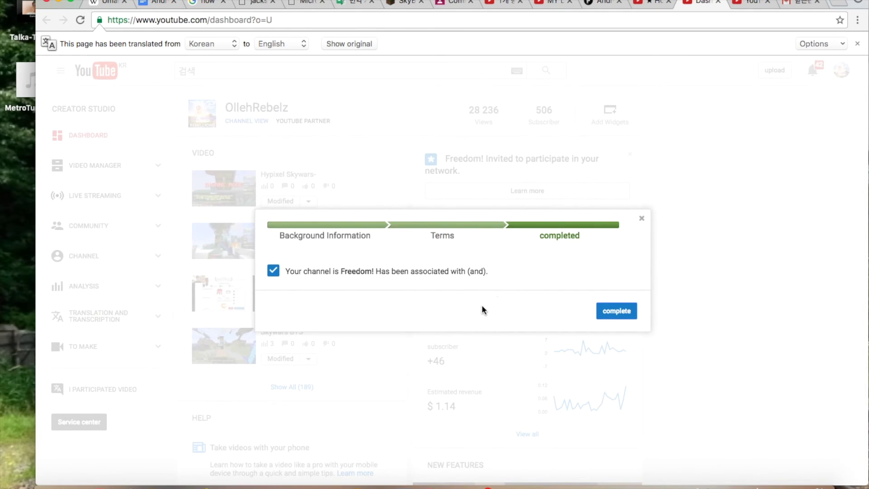
key("ctrl+shift+Tab")
key("ctrl+shift+Tab")
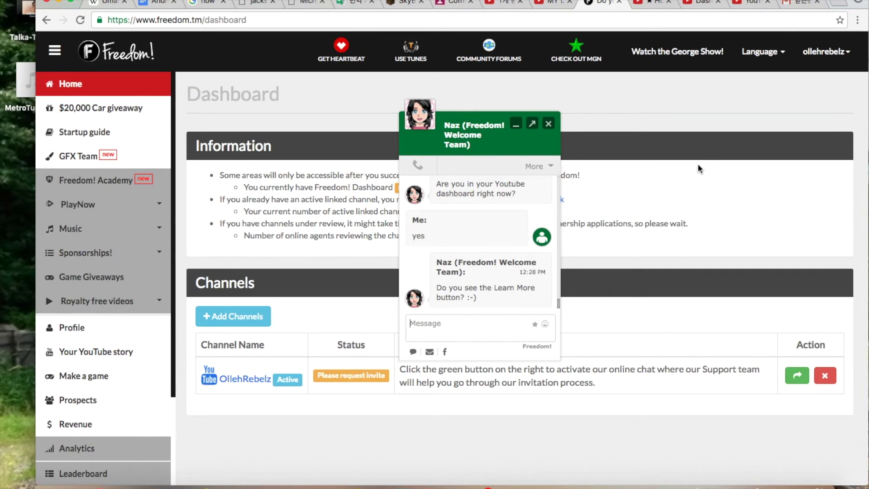
Answer 'yes' about seeing the Learn More button and close the completed partnership dialog.
type("yes")
key("Return")
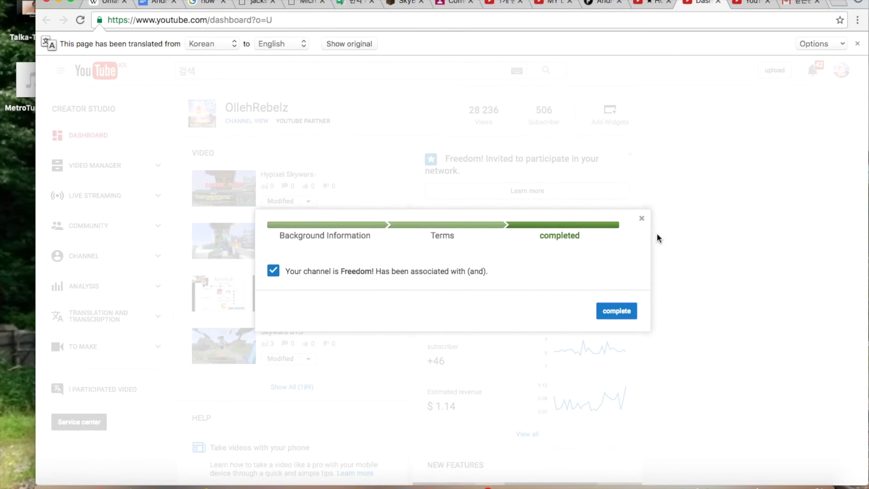
left_click(641, 218)
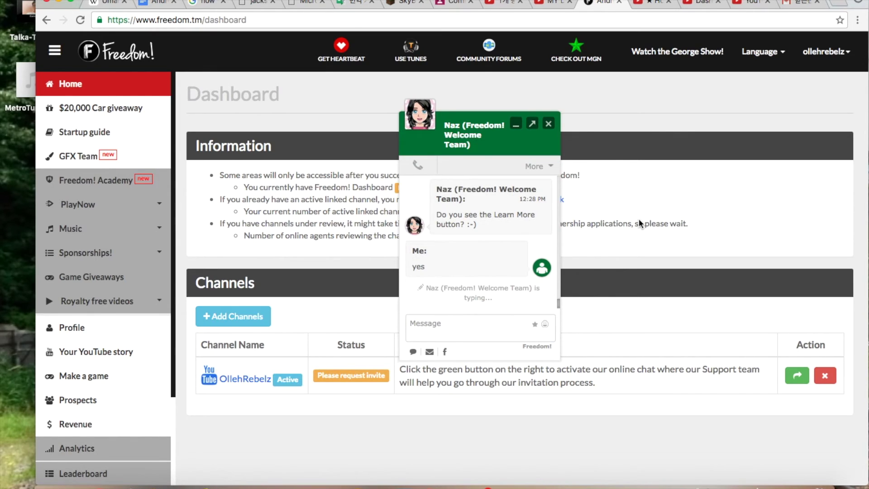
Flip through the open browser tabs and land on the Creator Studio dashboard.
key("ctrl+Tab")
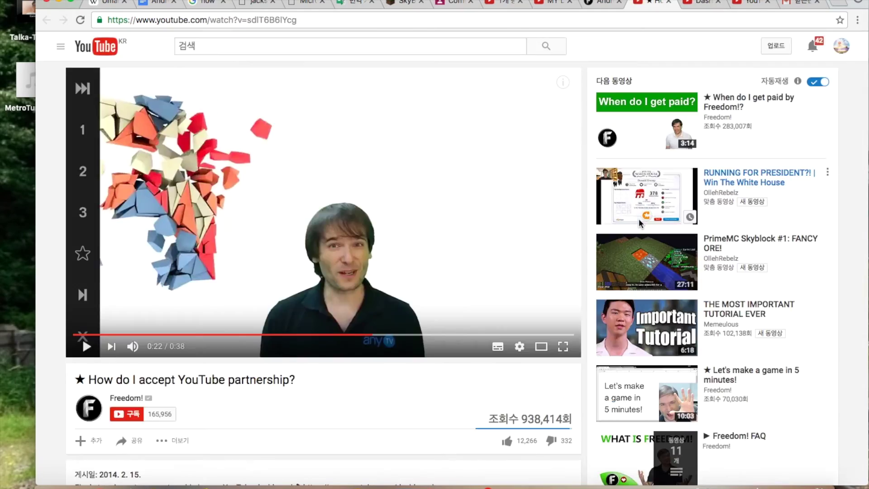
key("ctrl+shift+Tab")
key("ctrl+Tab")
key("ctrl+Tab")
key("ctrl+shift+Tab")
key("ctrl+shift+Tab")
key("ctrl+Tab")
key("ctrl+Tab")
key("ctrl+shift+Tab")
key("ctrl+shift+Tab")
key("ctrl+Tab")
key("ctrl+Tab")
key("ctrl+Tab")
key("ctrl+Tab")
key("ctrl+Tab")
key("ctrl+Tab")
key("ctrl+Tab")
key("ctrl+shift+Tab")
key("ctrl+shift+Tab")
key("ctrl+shift+Tab")
key("ctrl+shift+Tab")
key("ctrl+shift+Tab")
key("ctrl+shift+Tab")
key("ctrl+shift+Tab")
key("ctrl+shift+Tab")
key("ctrl+shift+Tab")
key("ctrl+shift+Tab")
key("ctrl+shift+Tab")
key("ctrl+shift+Tab")
key("ctrl+shift+Tab")
key("ctrl+shift+Tab")
key("ctrl+shift+Tab")
key("ctrl+shift+Tab")
key("ctrl+Tab")
key("ctrl+Tab")
key("ctrl+Tab")
key("ctrl+Tab")
key("ctrl+Tab")
key("ctrl+Tab")
key("ctrl+Tab")
key("ctrl+Tab")
key("ctrl+Tab")
key("ctrl+Tab")
key("ctrl+Tab")
key("ctrl+Tab")
key("ctrl+Tab")
key("ctrl+Tab")
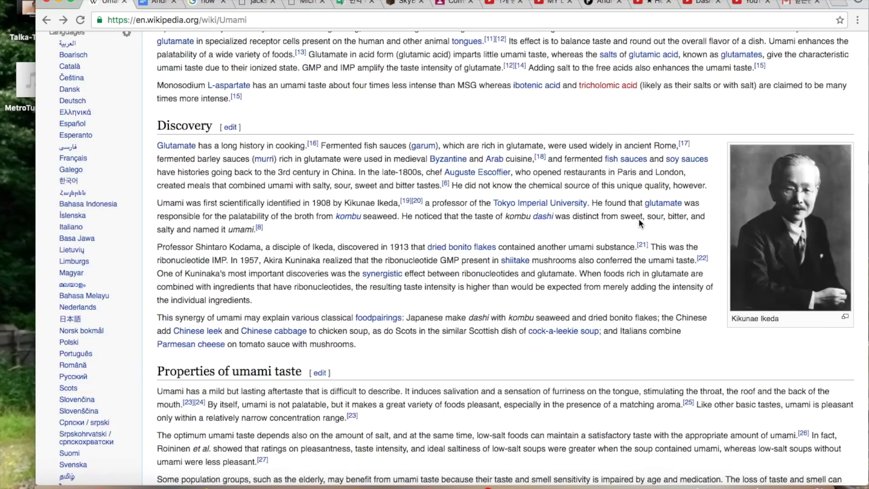
key("ctrl+shift+Tab")
key("ctrl+shift+Tab")
key("ctrl+shift+Tab")
key("ctrl+shift+Tab")
key("ctrl+shift+Tab")
key("ctrl+shift+Tab")
key("ctrl+shift+Tab")
key("ctrl+shift+Tab")
key("ctrl+shift+Tab")
key("ctrl+Tab")
key("ctrl+Tab")
key("ctrl+Tab")
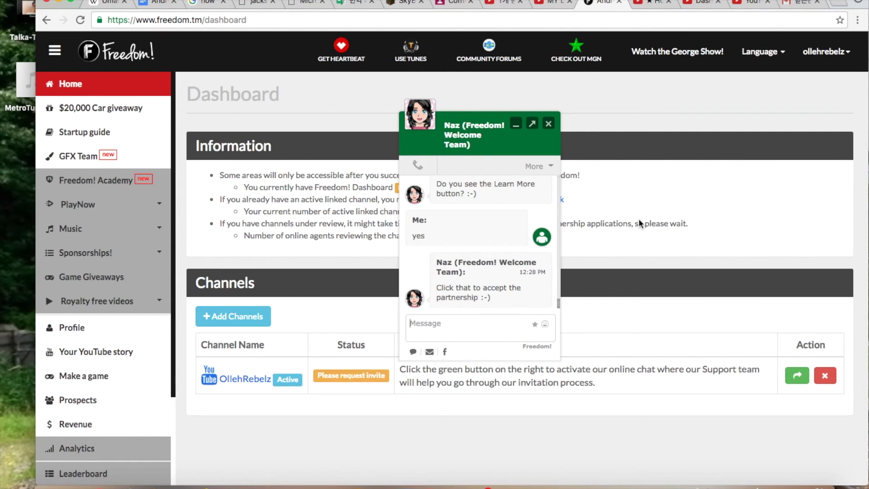
key("ctrl+Tab")
key("ctrl+Tab")
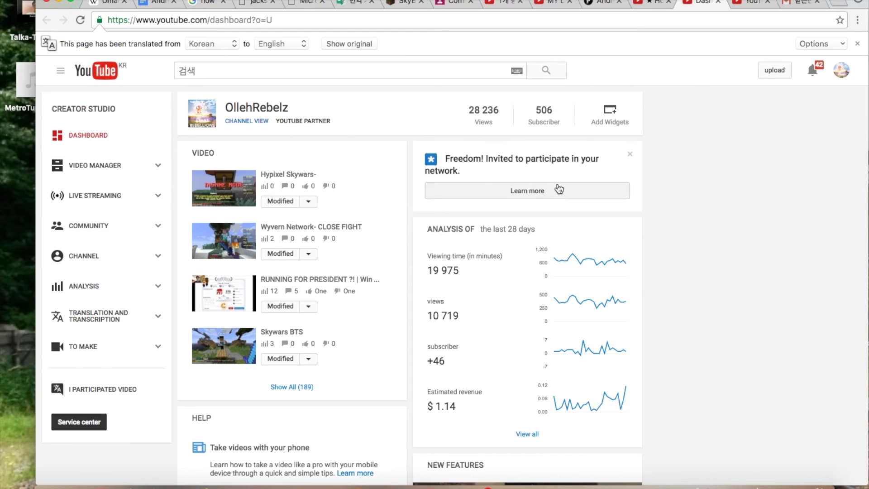
Close the completed Freedom! dialog and write the Gmail reply 'this is the screen recording of pressing the learn more button'.
left_click(558, 189)
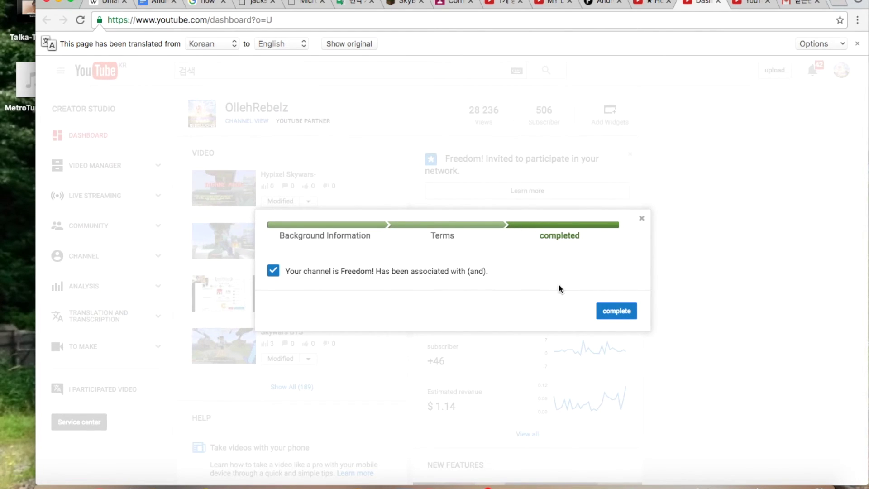
left_click(615, 311)
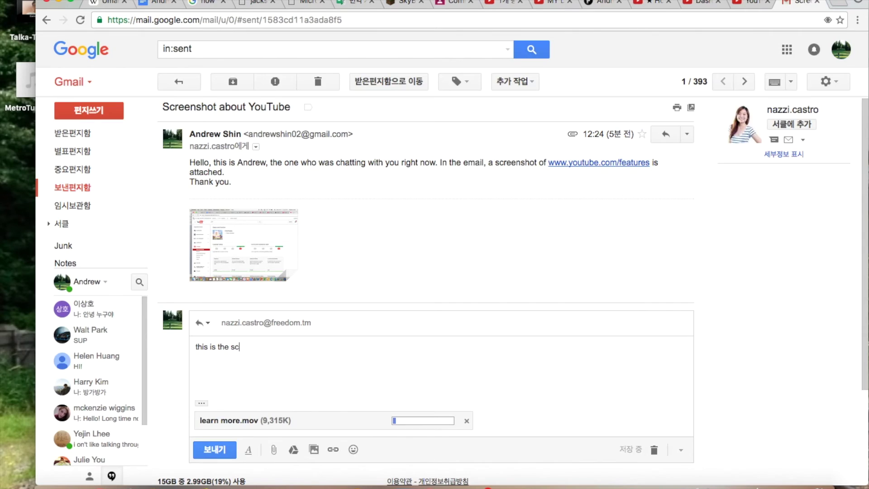
type("reen recording of")
key("BackSpace")
type("of youtu")
key("BackSpace")
key("BackSpace")
key("BackSpace")
key("BackSpace")
key("BackSpace")
type("pressing the lar")
key("BackSpace")
key("BackSpace")
type("earn more button")
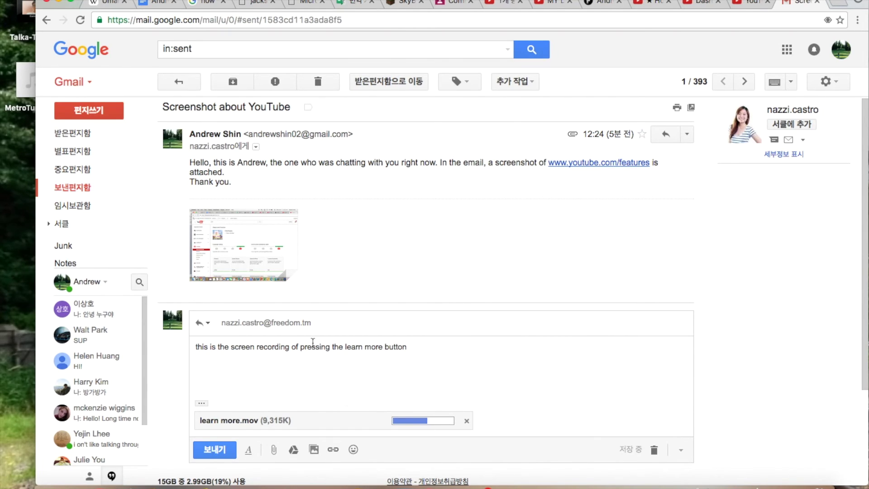
Send 'yes' to the agent in the Freedom! support chat.
left_click(604, 2)
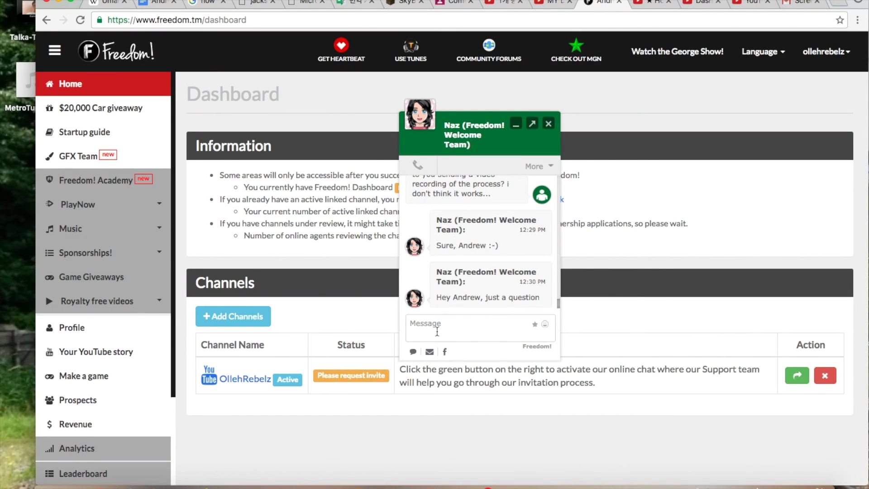
type("yes")
key("Return")
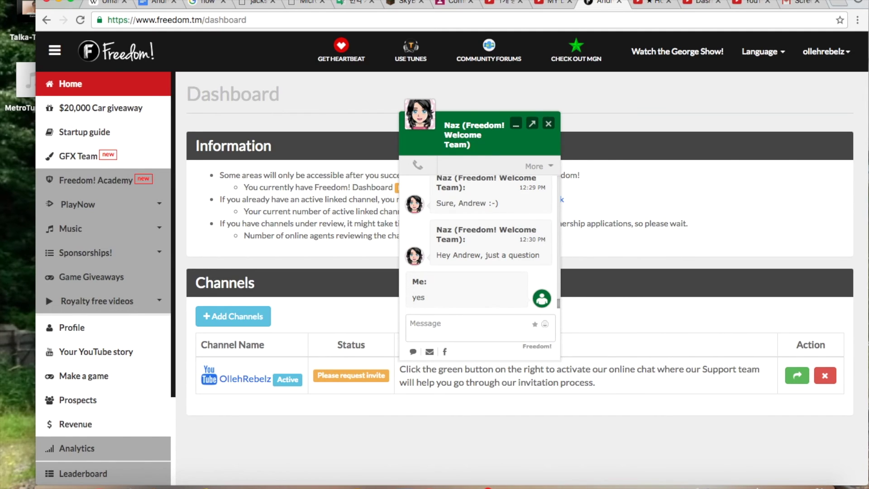
Send the Gmail reply with the learn more.mov recording and go back to the inbox.
key("ctrl+Tab")
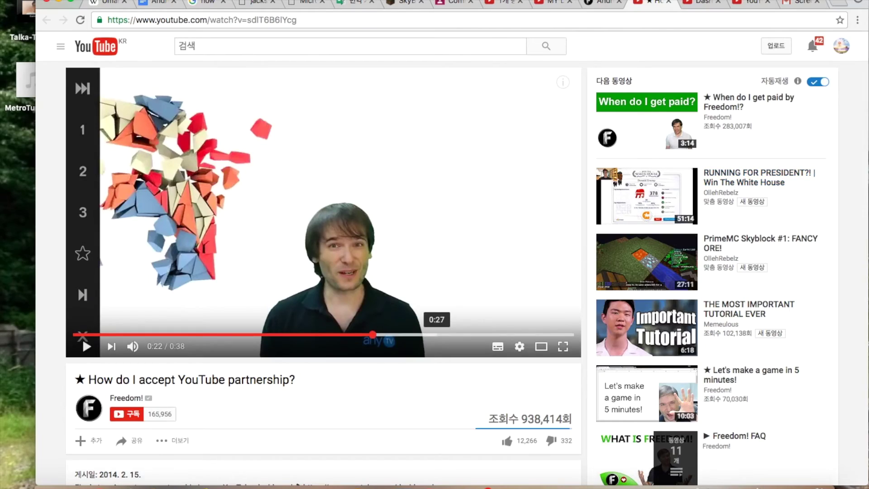
key("ctrl+Tab")
key("ctrl+Tab")
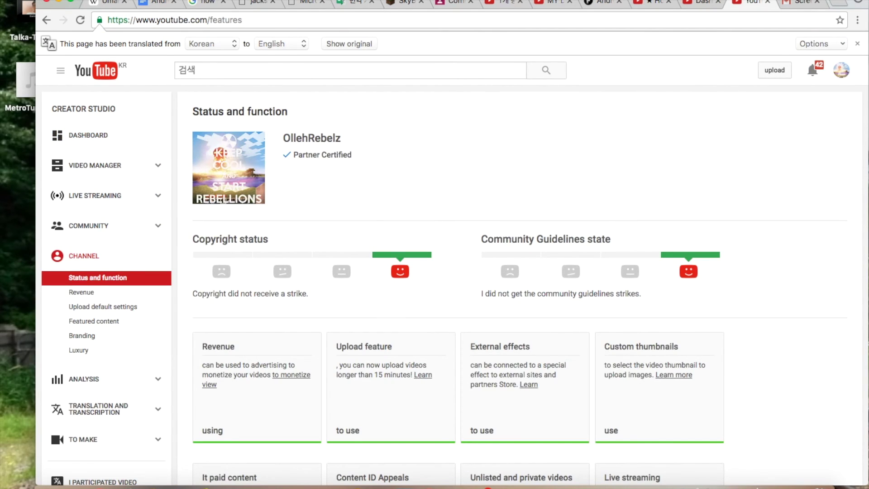
key("ctrl+Tab")
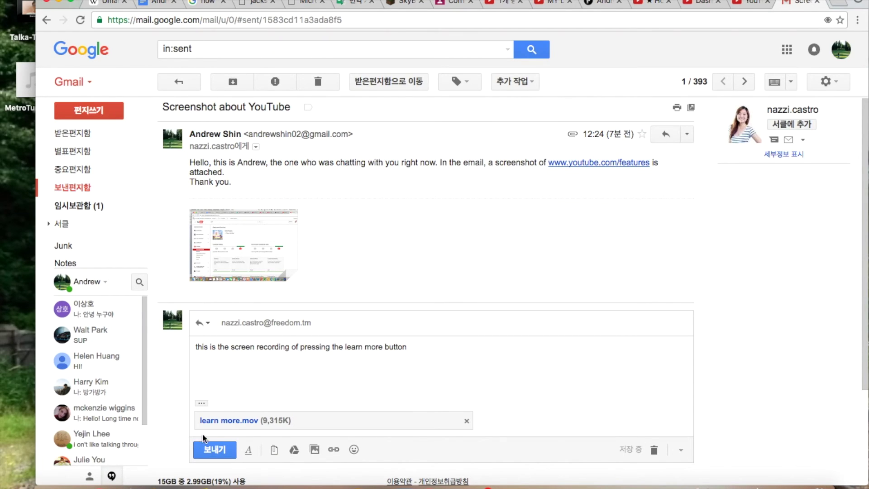
left_click(216, 452)
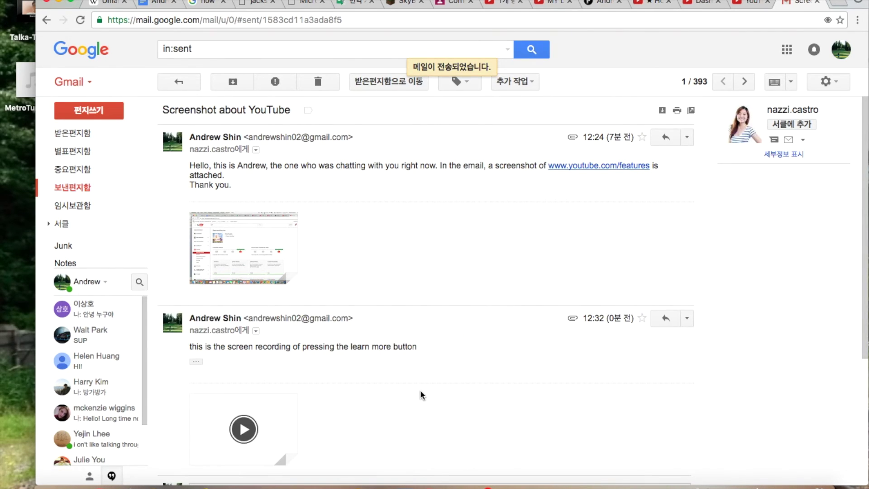
left_click(96, 137)
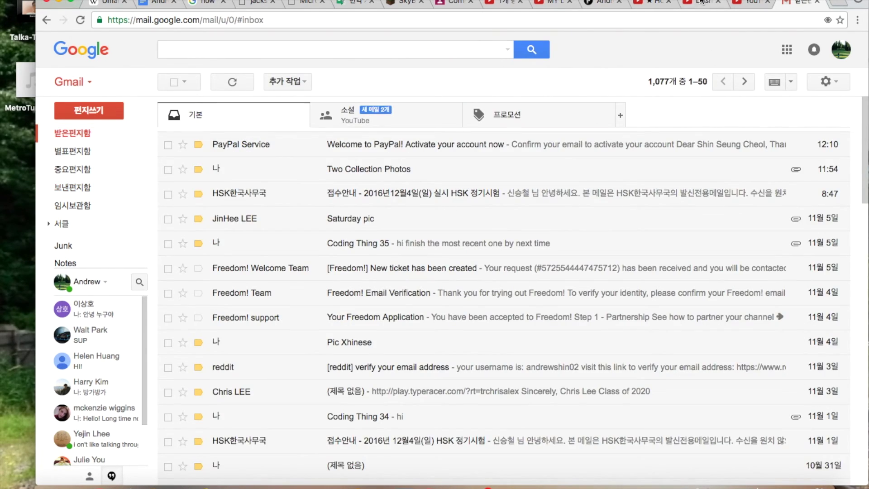
Close the partnership tutorial video tab and return to the Freedom! support chat.
left_click(701, 2)
left_click(750, 4)
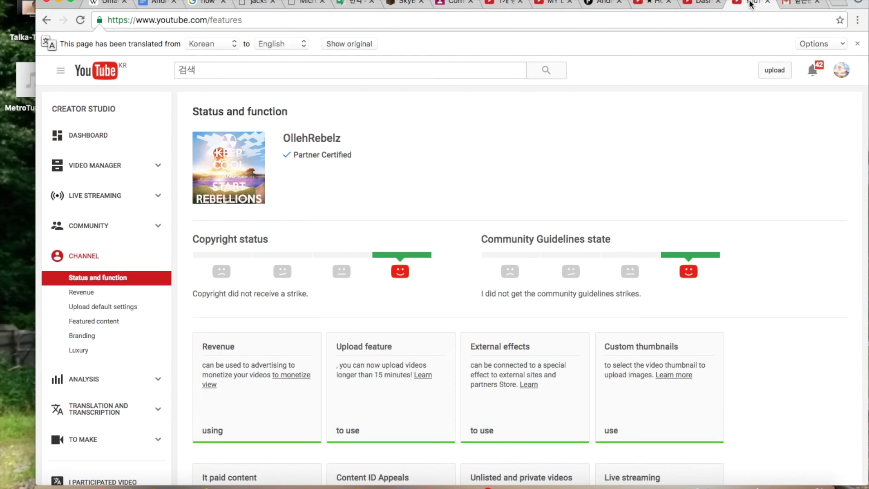
left_click(654, 2)
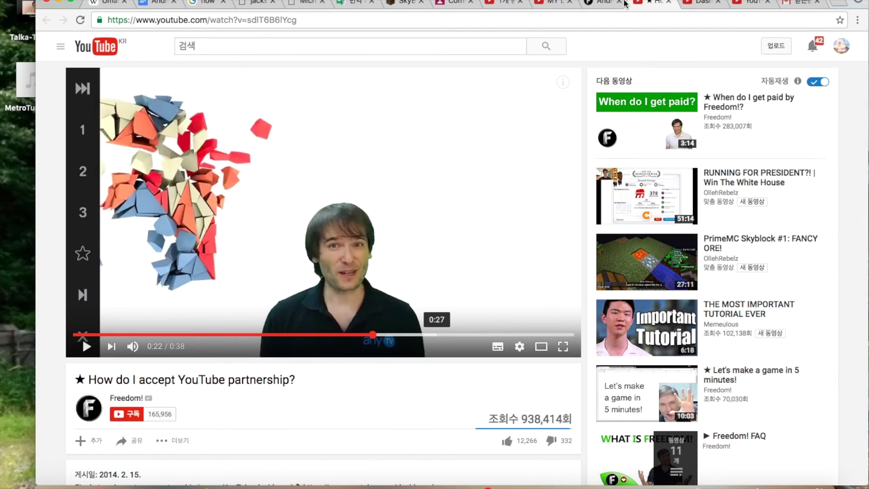
left_click(623, 4)
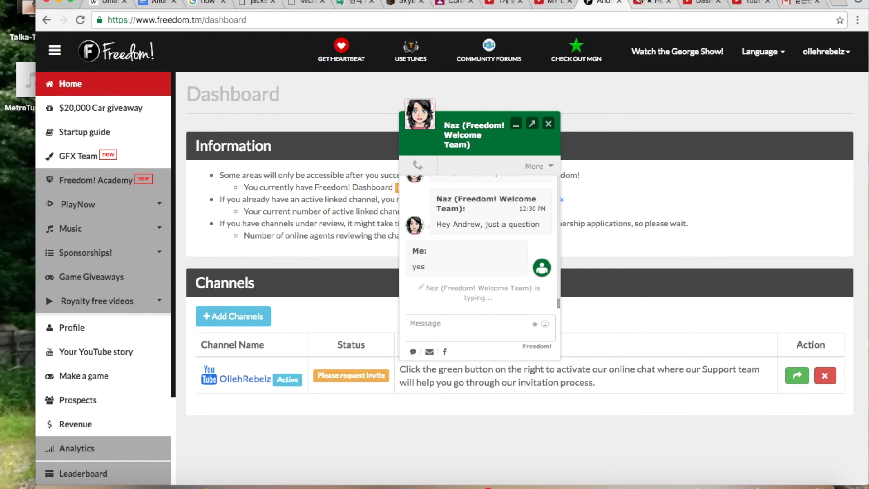
left_click(652, 4)
key("ctrl+w")
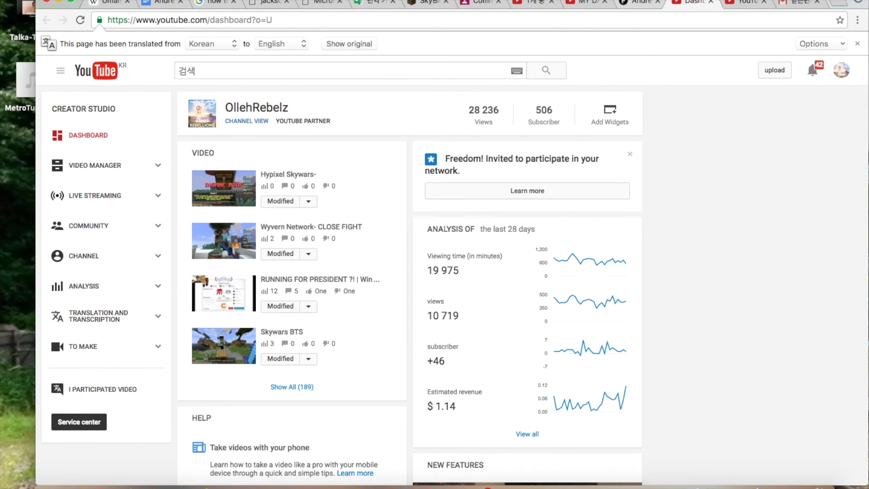
left_click(632, 4)
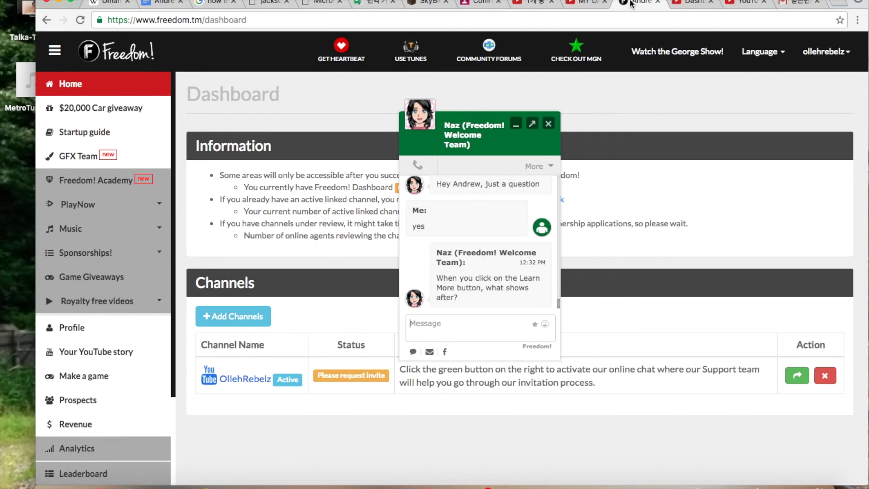
Tell the agent 'no', it goes directly to complete, restarts after Complete, and a video was sent.
left_click(464, 322)
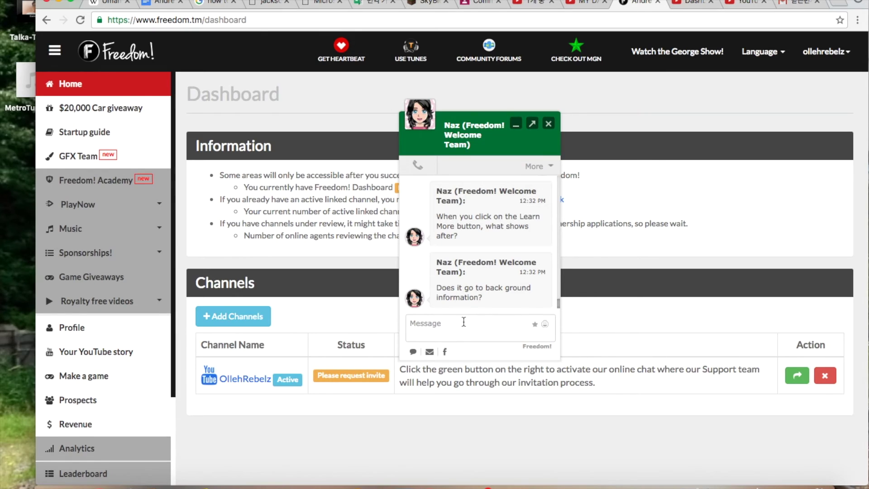
type("no")
key("Return")
type("it goes directly to complete")
key("Return")
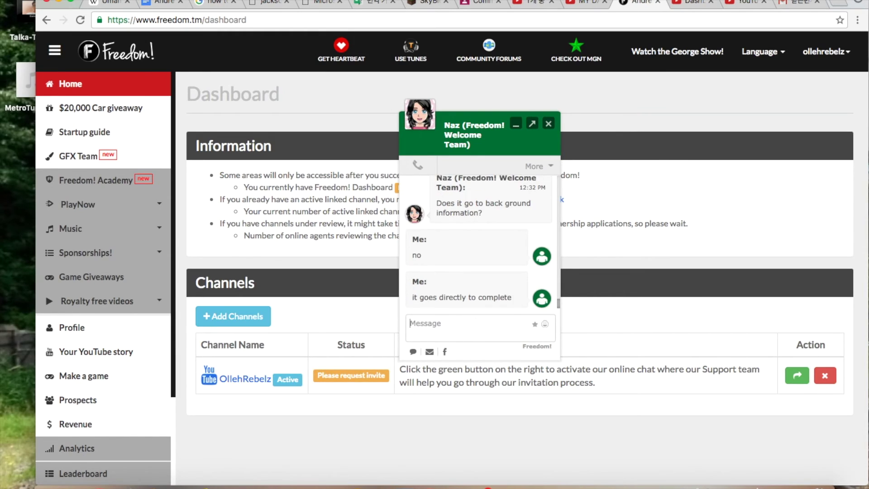
type("and after i press Complete, it kind of starts over again")
key("Return")
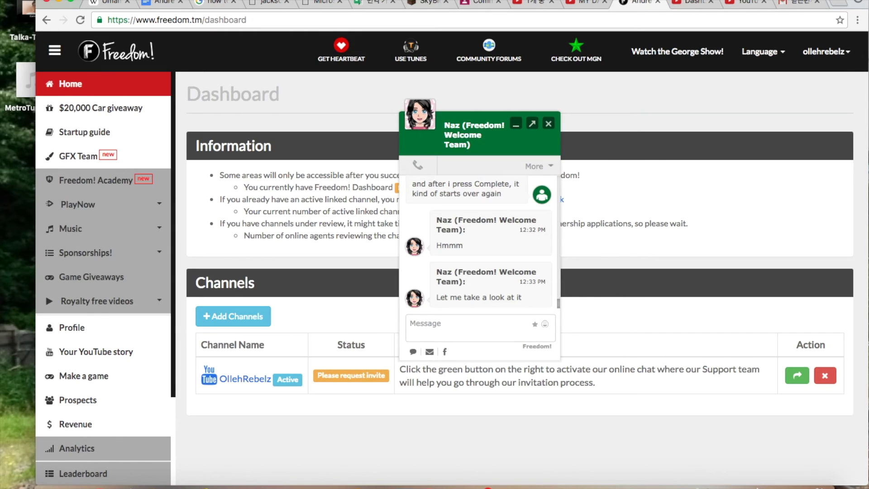
type("yes, a video ")
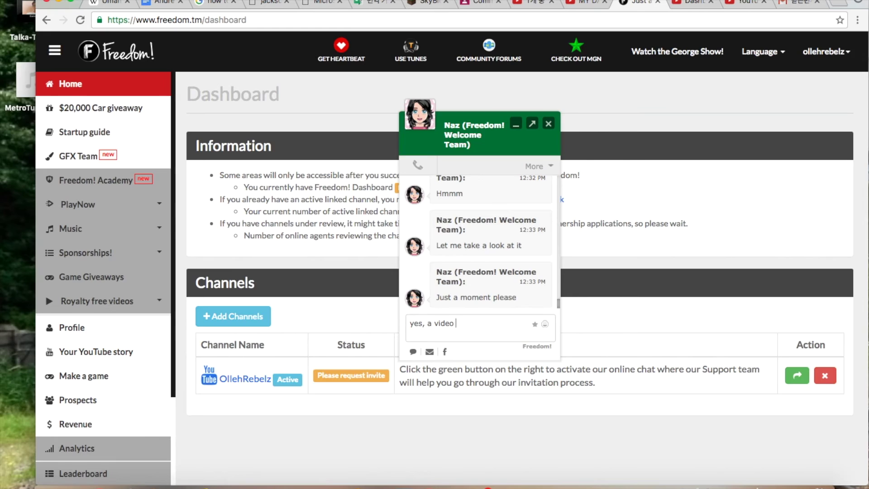
type("has been sent")
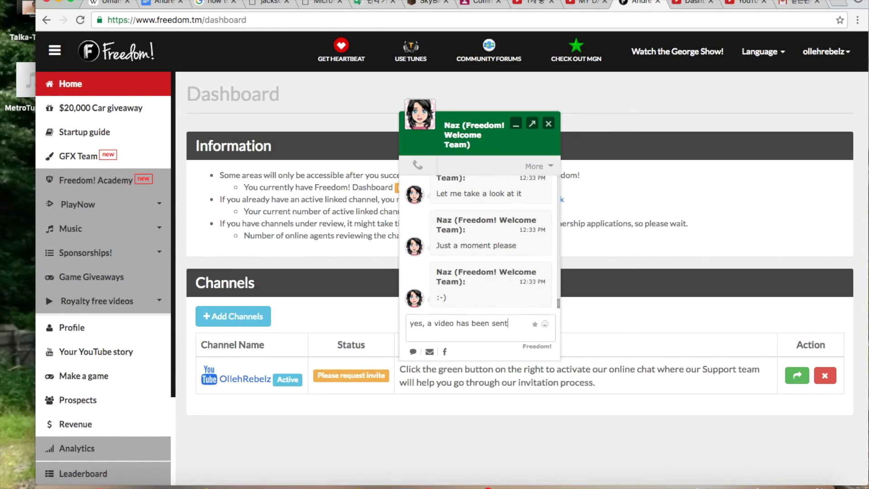
key("Return")
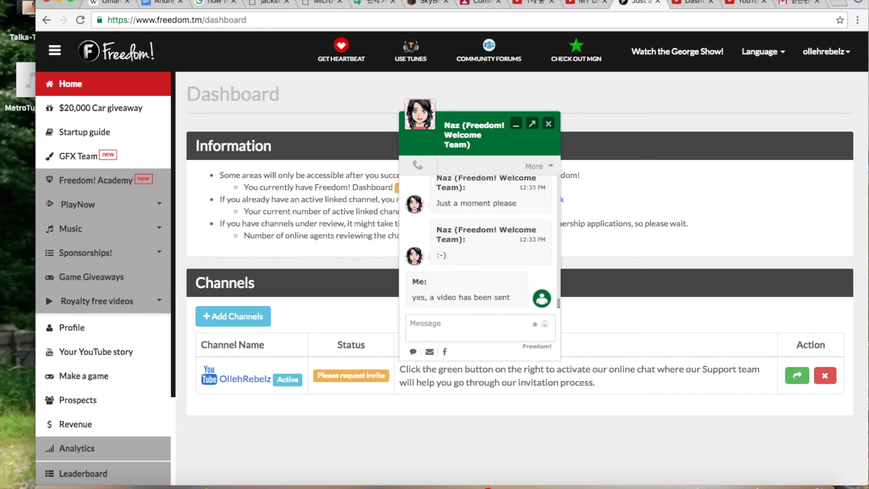
Scroll through the YouTube features page.
key("ctrl+Tab")
key("ctrl+Tab")
key("ctrl+Tab")
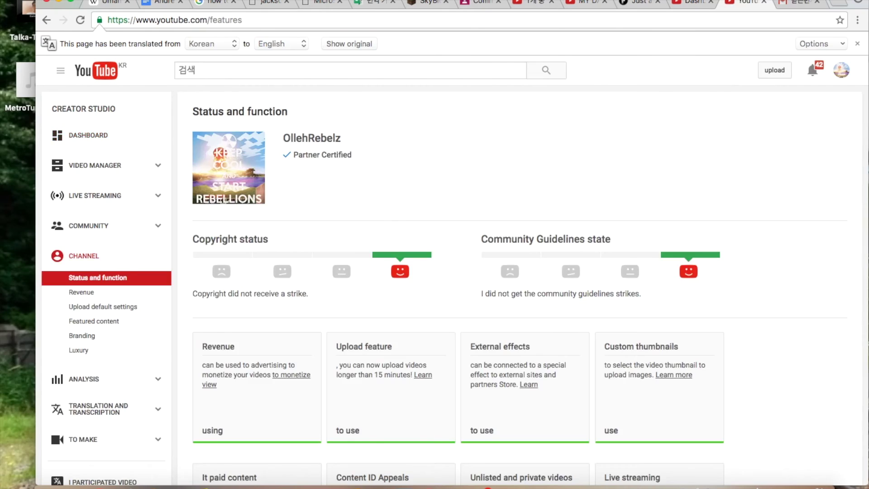
key("ctrl+shift+Tab")
scroll(378, 304, "down", 8)
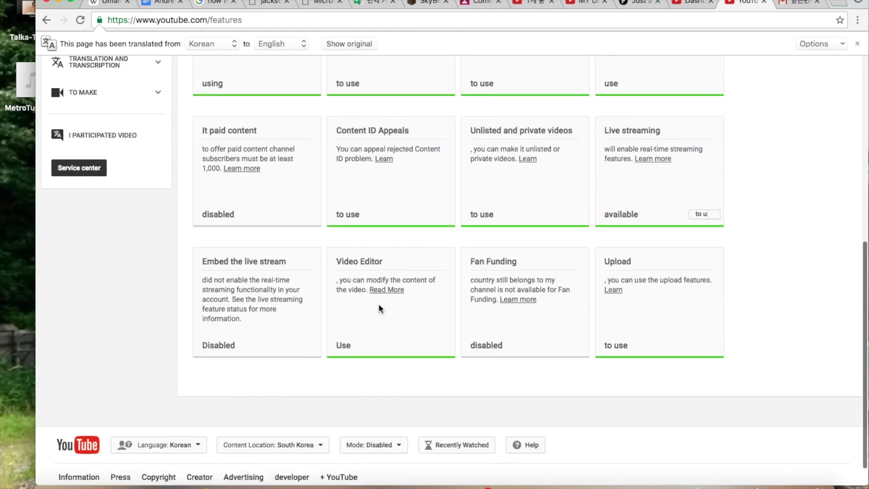
scroll(379, 304, "down", 1)
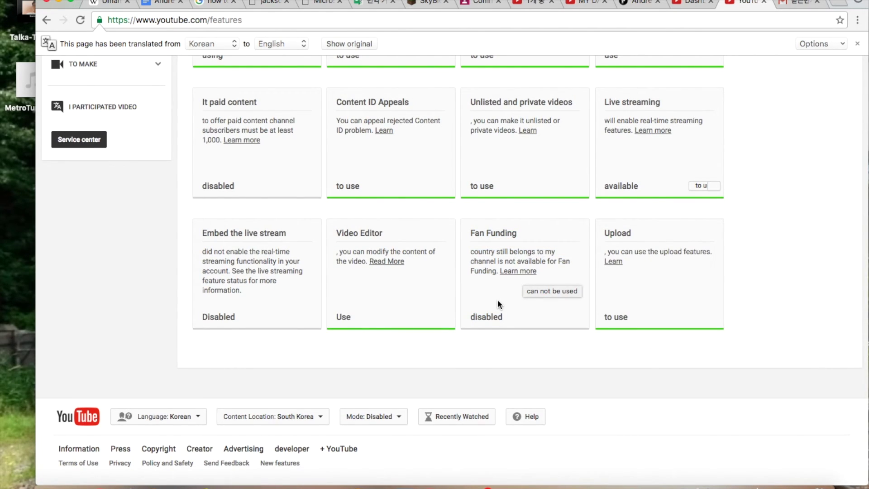
Reopen the Freedom! invitation's Learn More dialog, which again shows completed, and close it.
key("ctrl+shift+Tab")
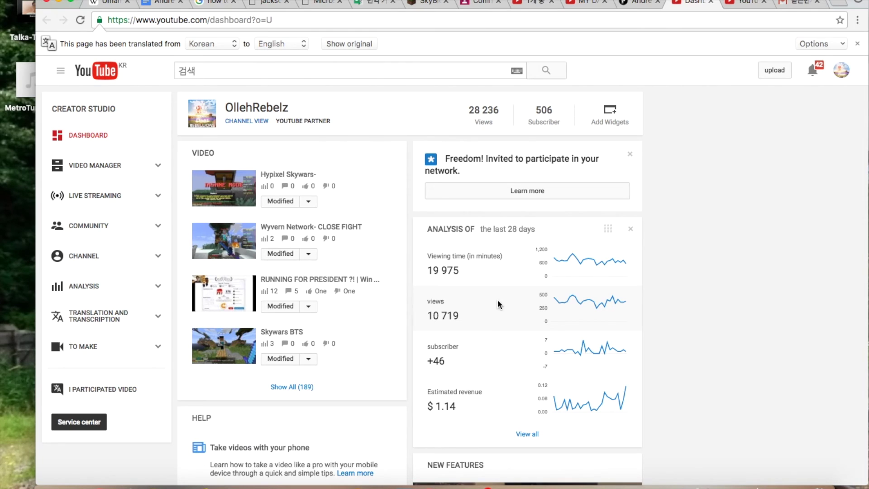
key("ctrl+shift+Tab")
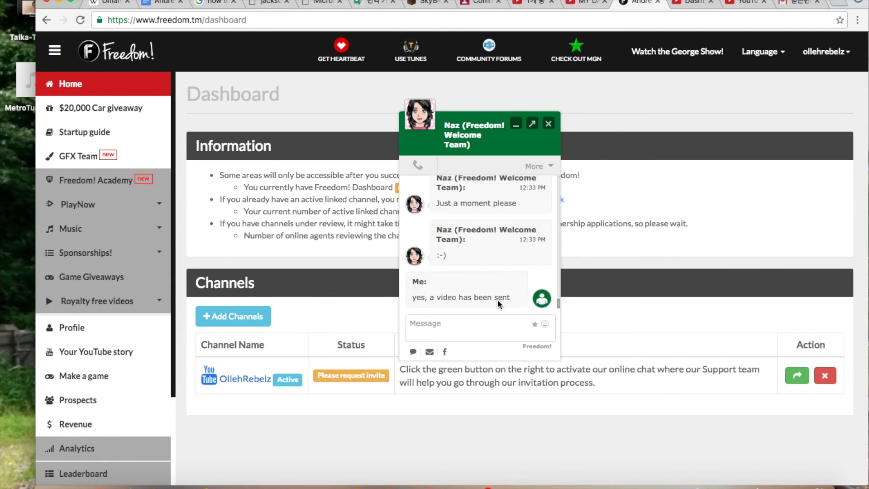
key("ctrl+Tab")
left_click(544, 194)
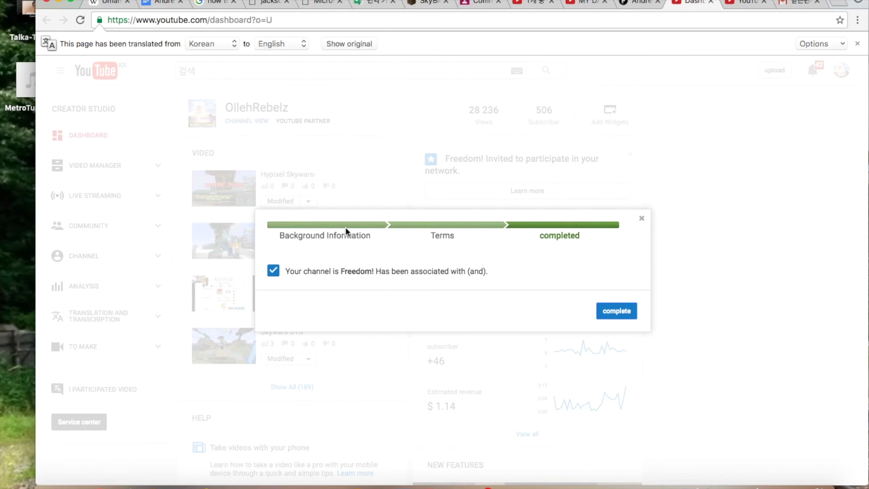
left_click(616, 311)
scroll(607, 310, "down", 6)
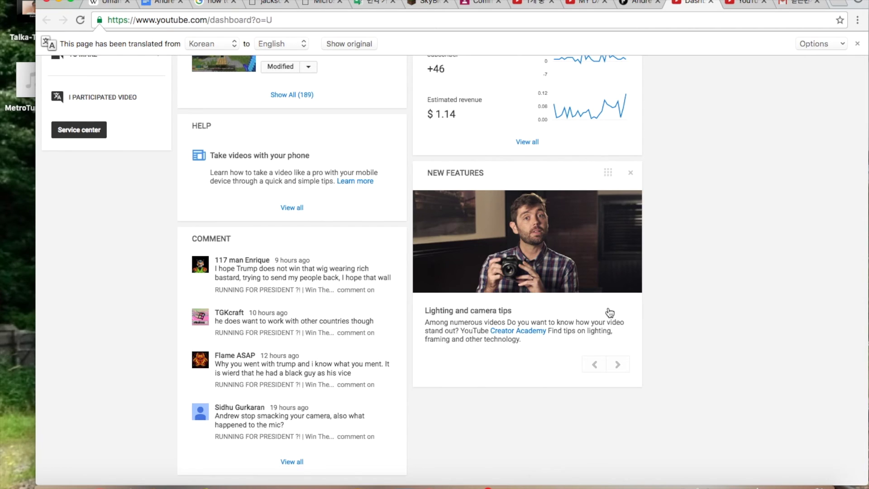
scroll(610, 312, "up", 6)
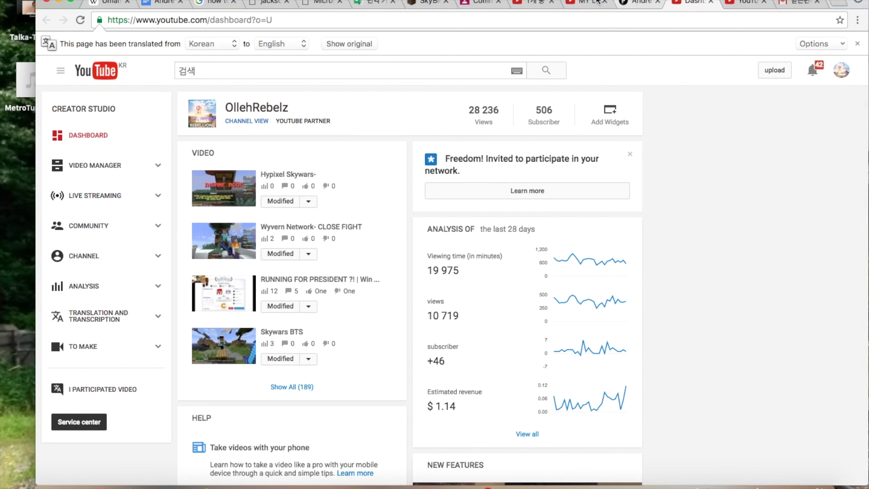
Follow the support chat while checking the Gmail inbox, ending back on the Freedom! chat.
left_click(639, 4)
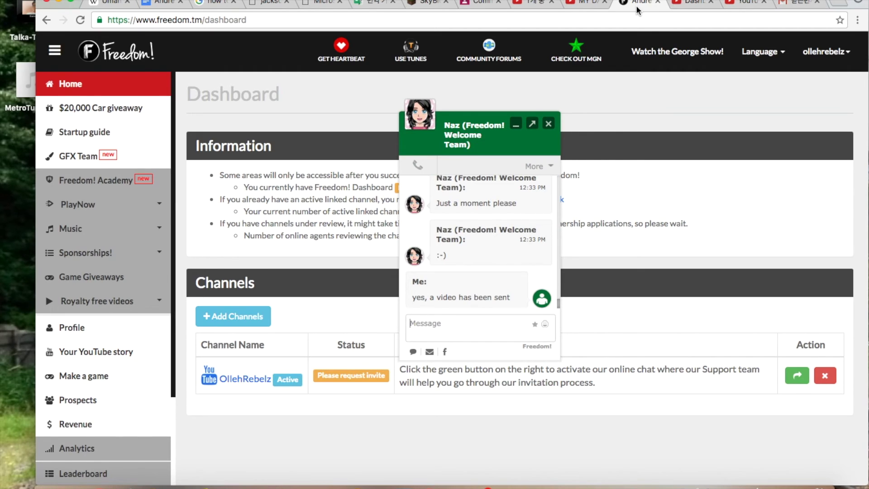
key("super+9")
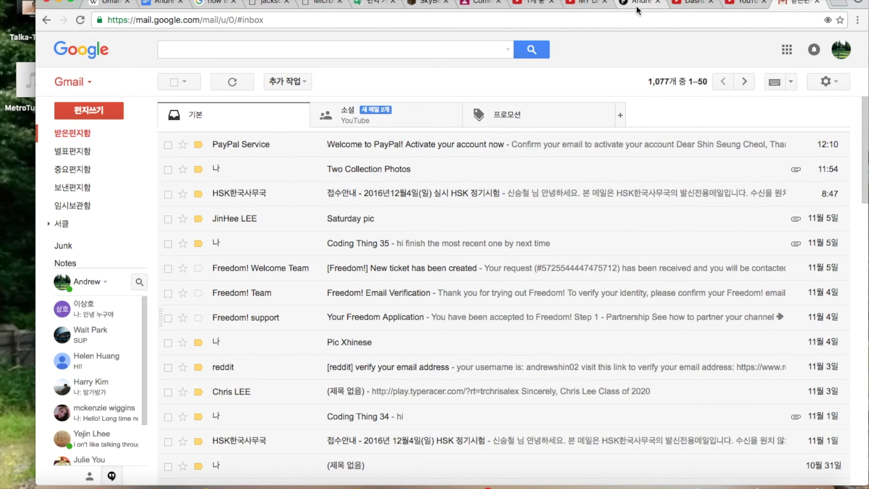
left_click(637, 10)
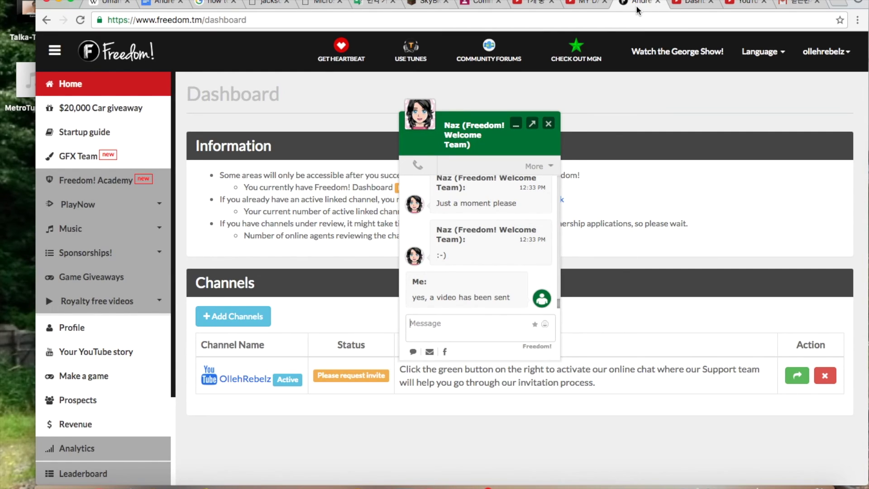
key("super+9")
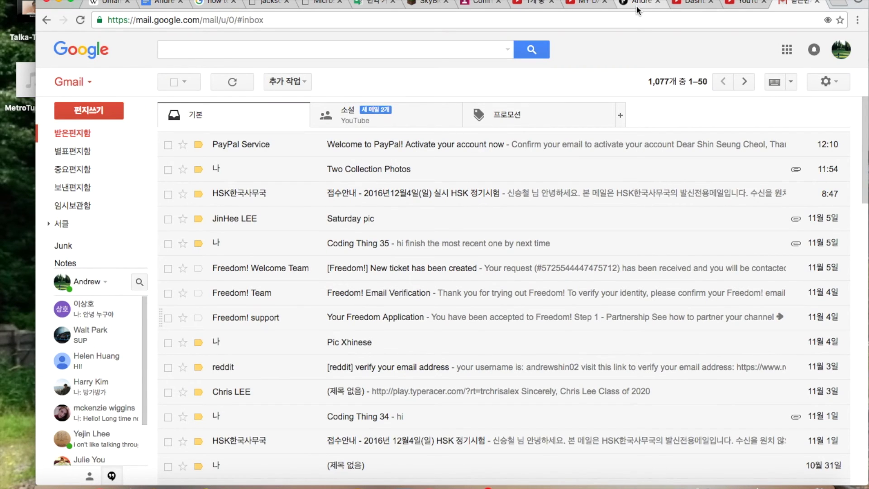
left_click(637, 4)
key("ctrl+shift+Tab")
key("ctrl+Tab")
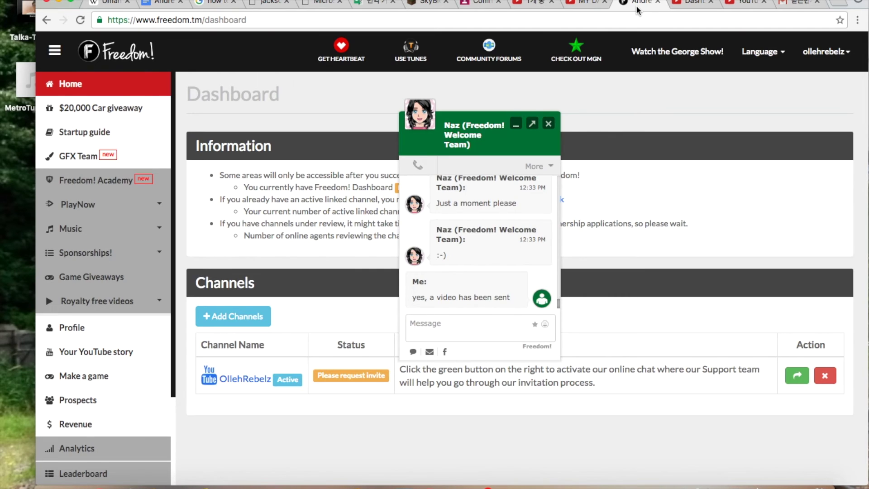
left_click(797, 4)
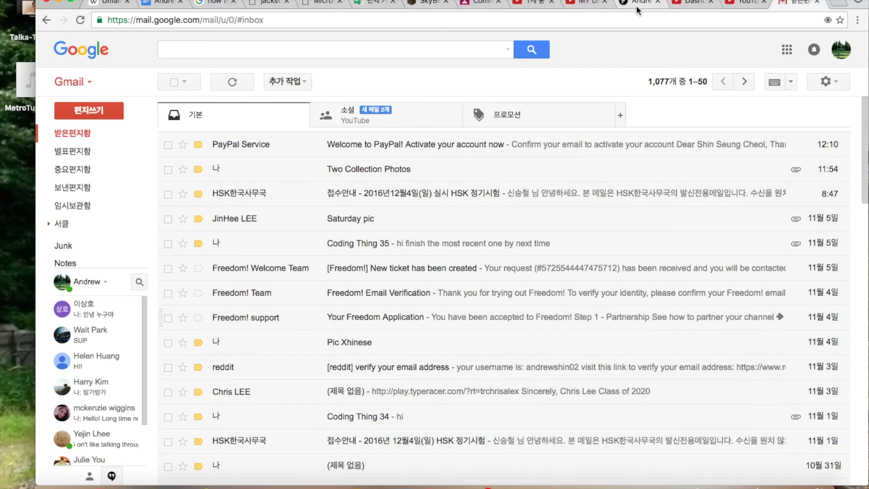
left_click(220, 86)
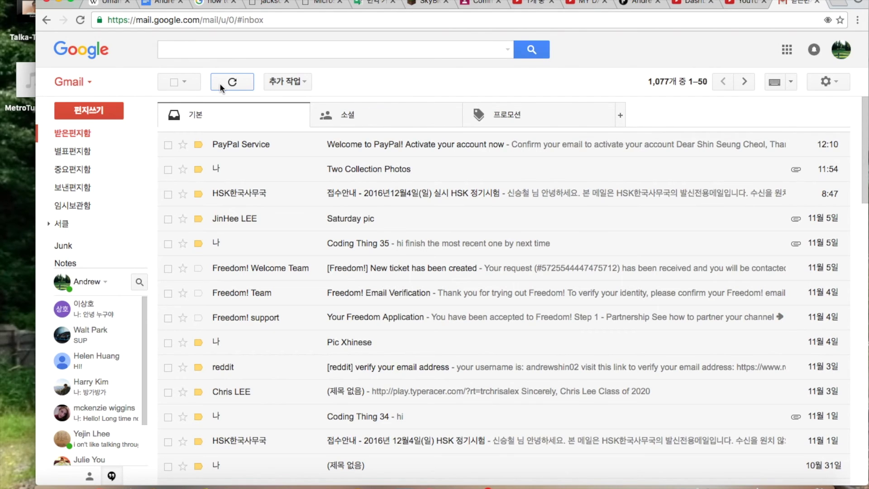
key("super+shift+n")
type("mail")
key("Return")
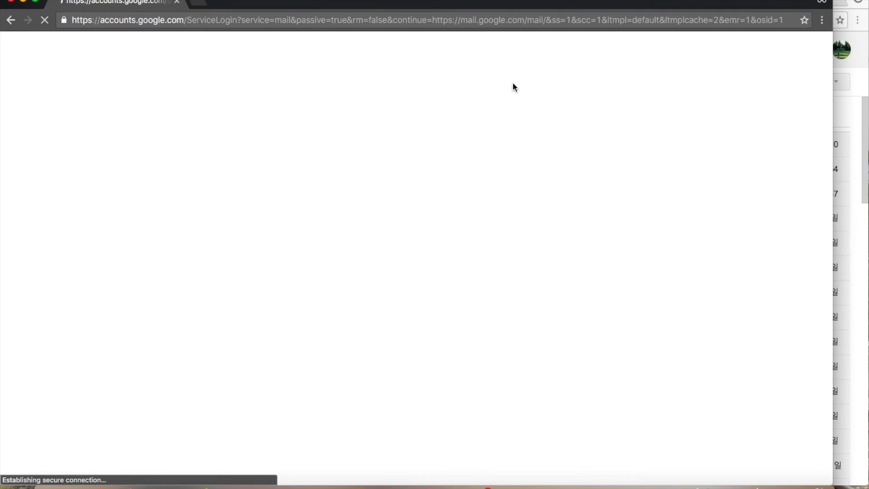
left_click(379, 257)
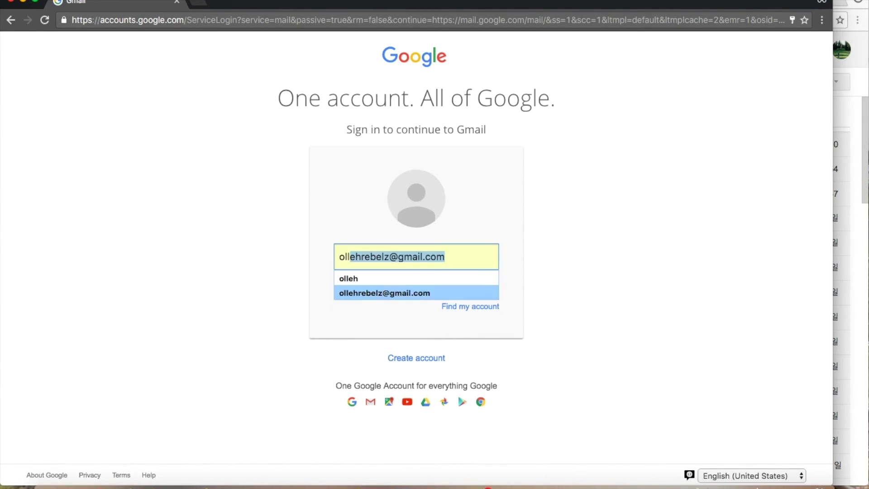
key("Return")
key("Return")
key("Return")
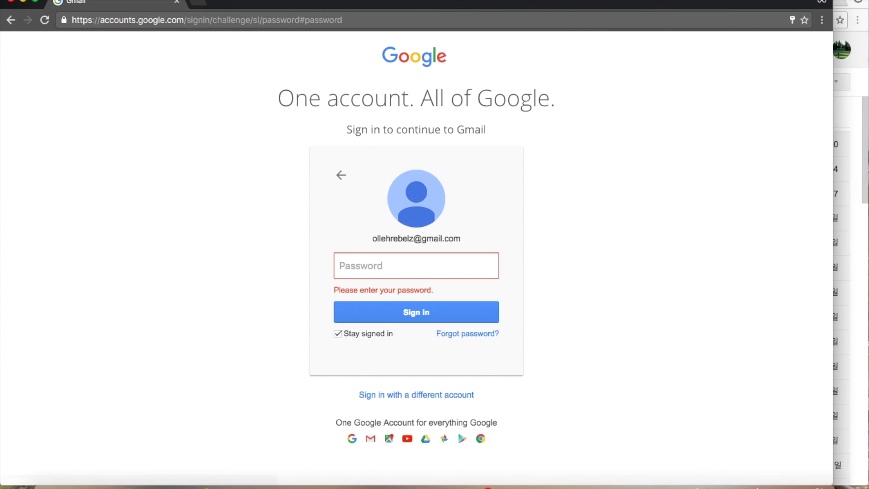
type("••••••••")
key("Return")
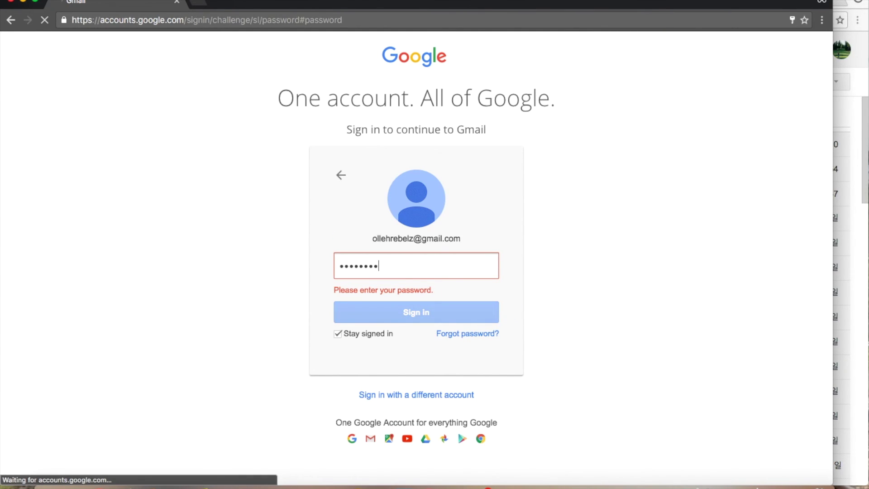
scroll(562, 175, "down", 15)
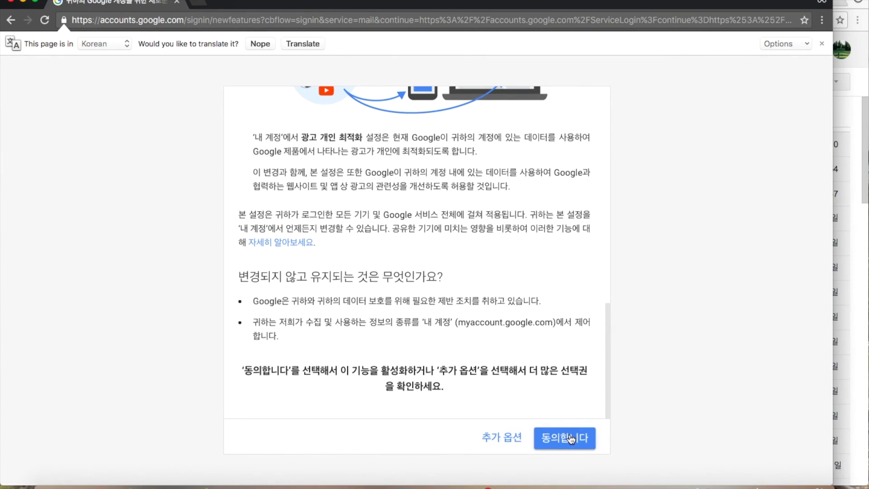
left_click(571, 440)
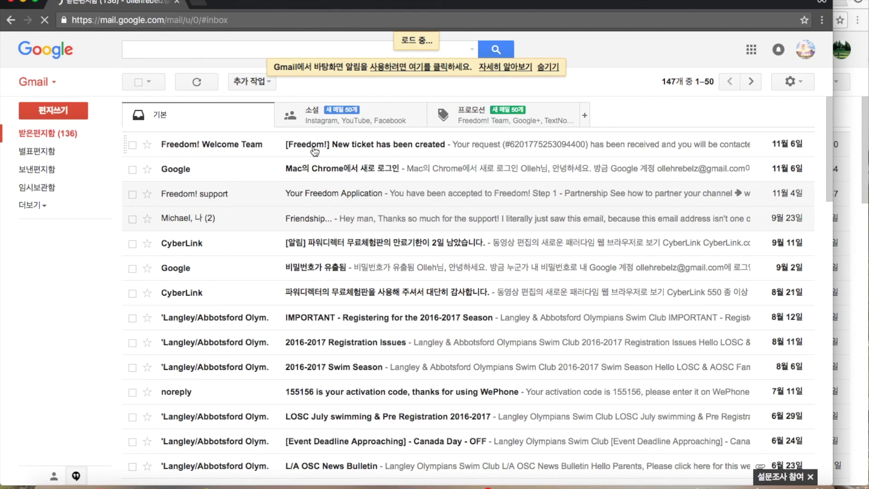
left_click(314, 146)
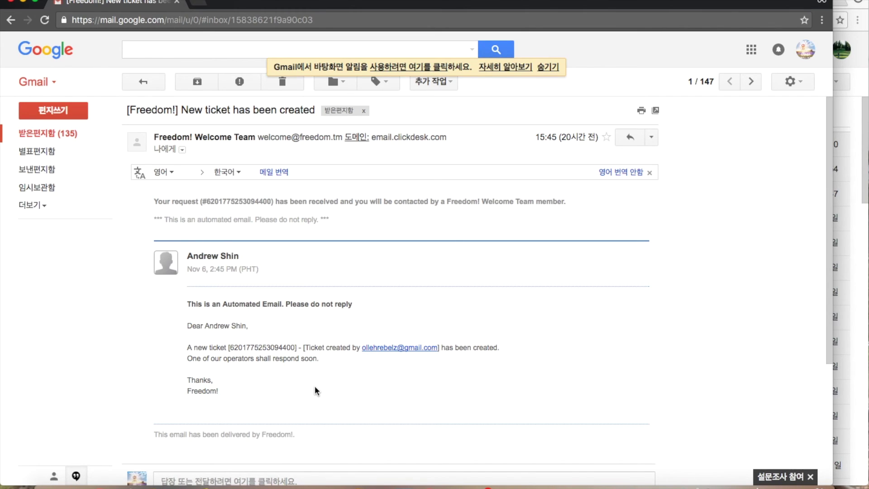
key("super+w")
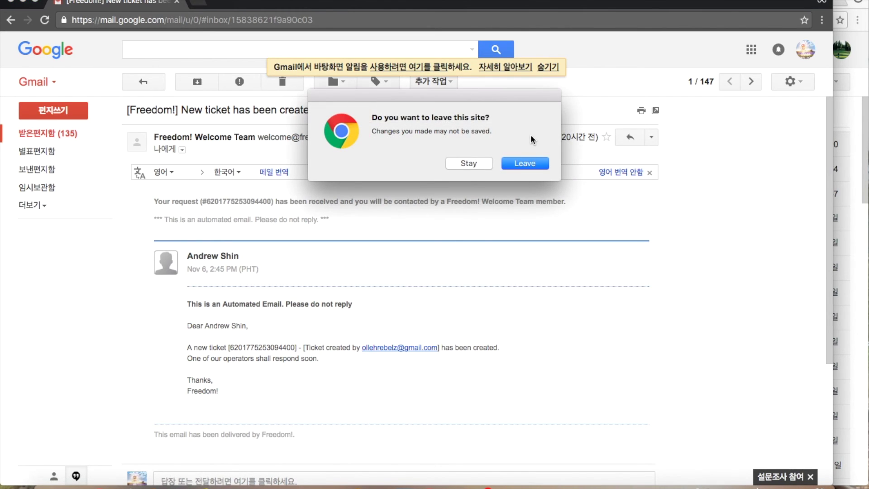
left_click(529, 163)
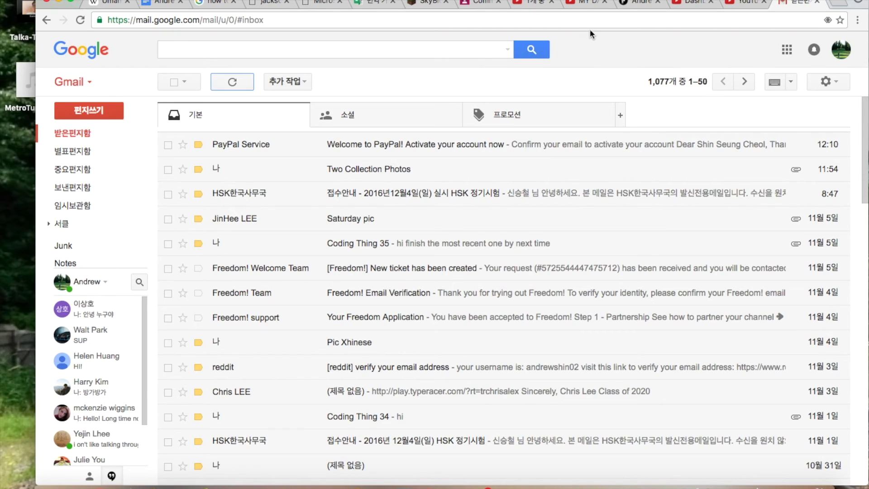
Send 'okay, thank you' to the agent for the new invite, then show YouTube's features page.
left_click(637, 3)
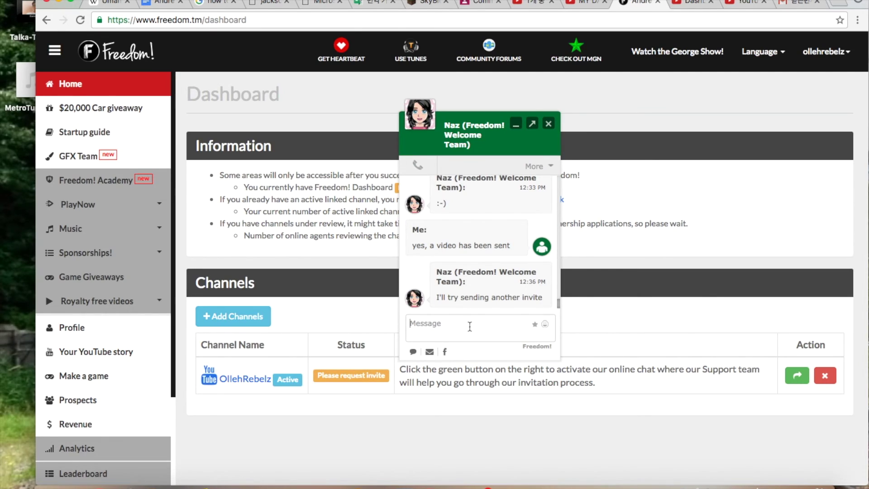
type("okay, thank you")
key("Return")
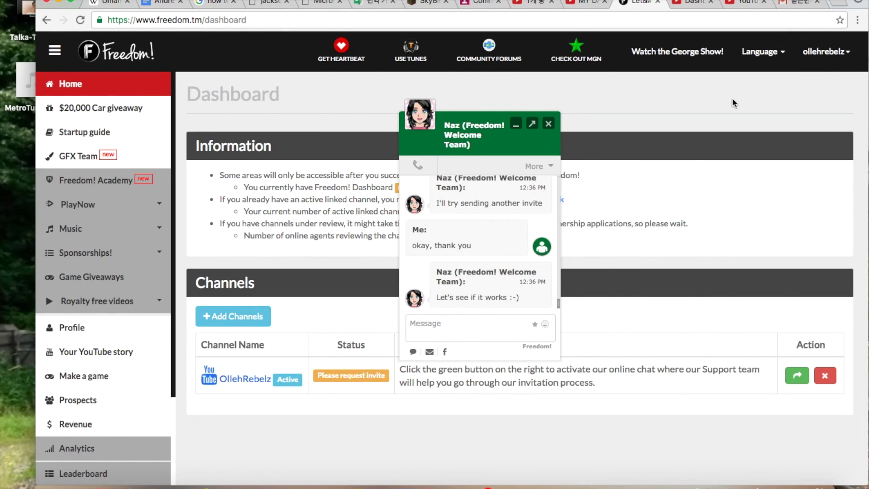
left_click(746, 3)
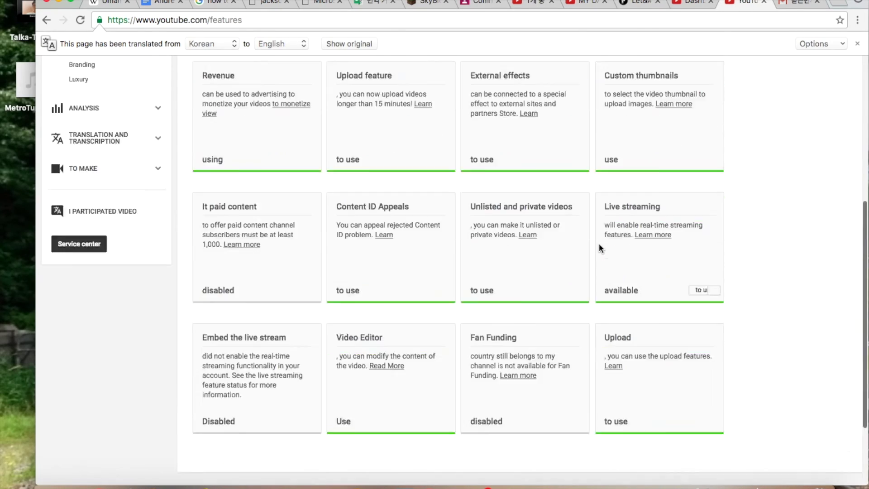
Check the Freedom! invitation on the Creator Studio dashboard, close it, and glance back at the chat.
scroll(599, 243, "up", 6)
left_click(691, 3)
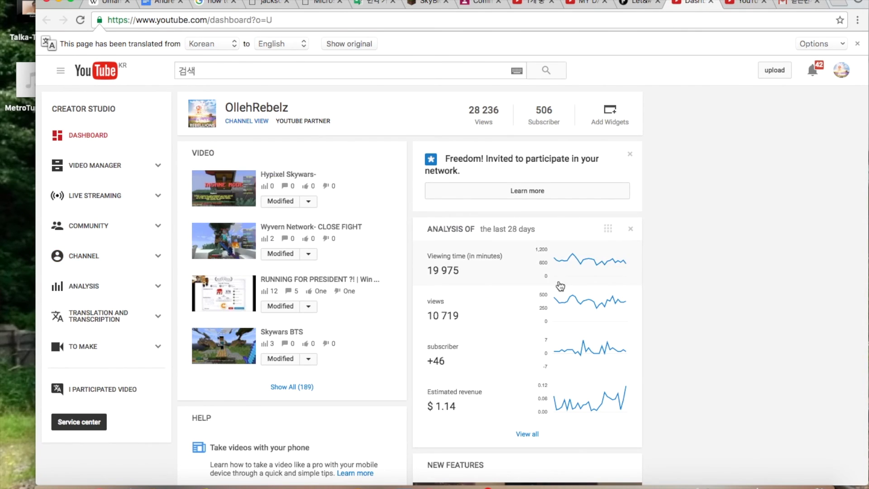
left_click(582, 193)
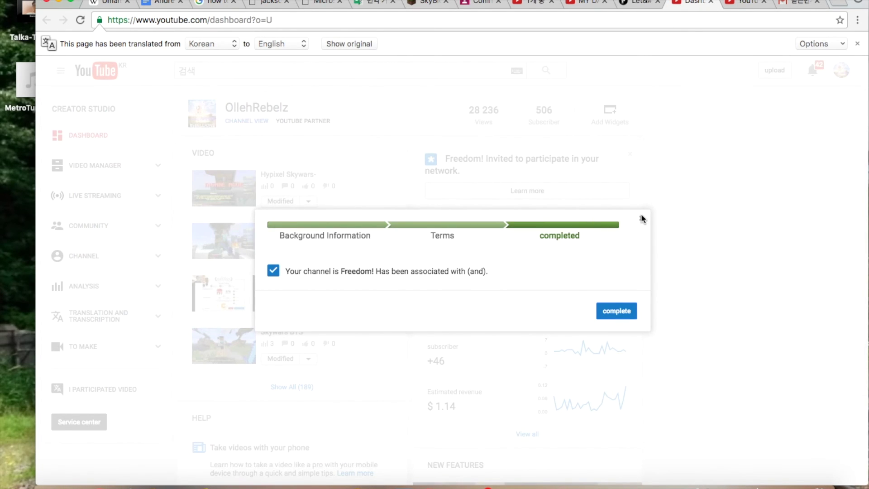
left_click(735, 252)
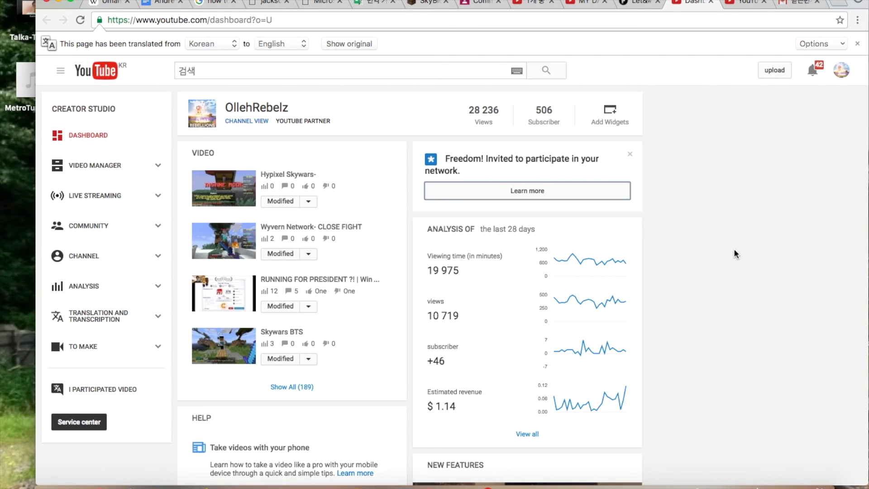
key("ctrl+shift+Tab")
key("ctrl+shift+Tab")
key("ctrl+Tab")
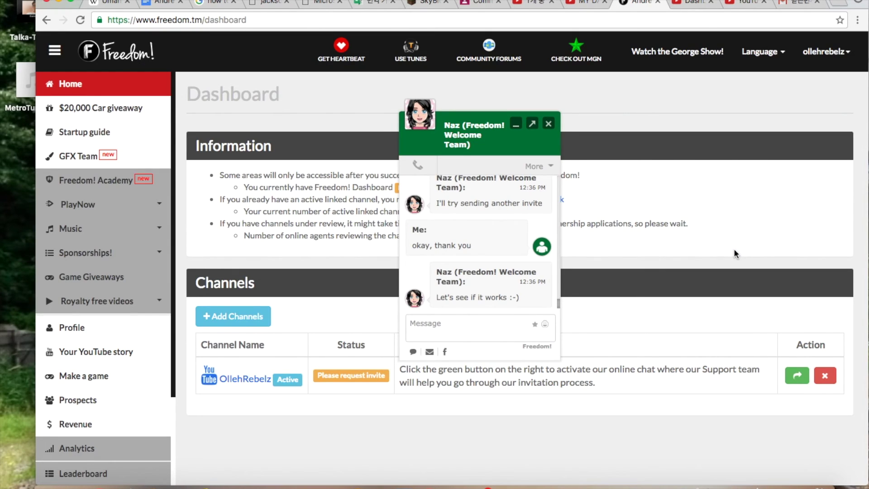
key("ctrl+shift+Tab")
key("ctrl+Tab")
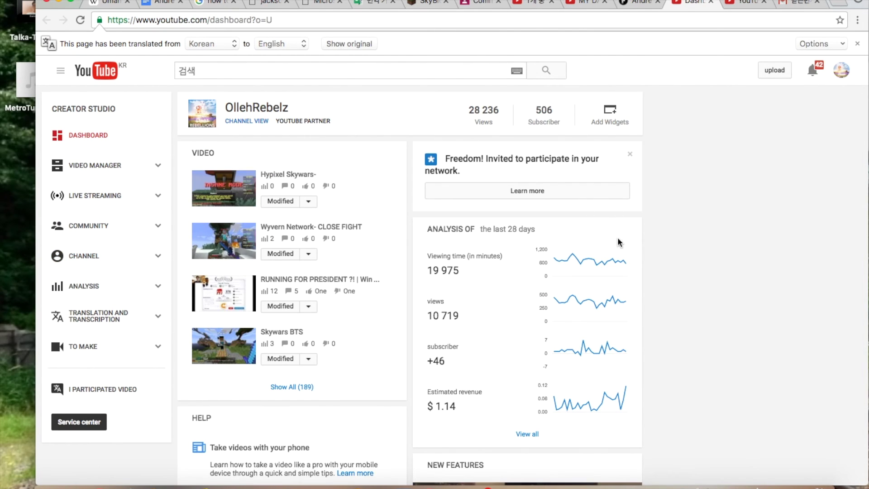
Reopen the Freedom! invitation four more times, each opening at completed, then return to the chat.
left_click(521, 190)
left_click(642, 219)
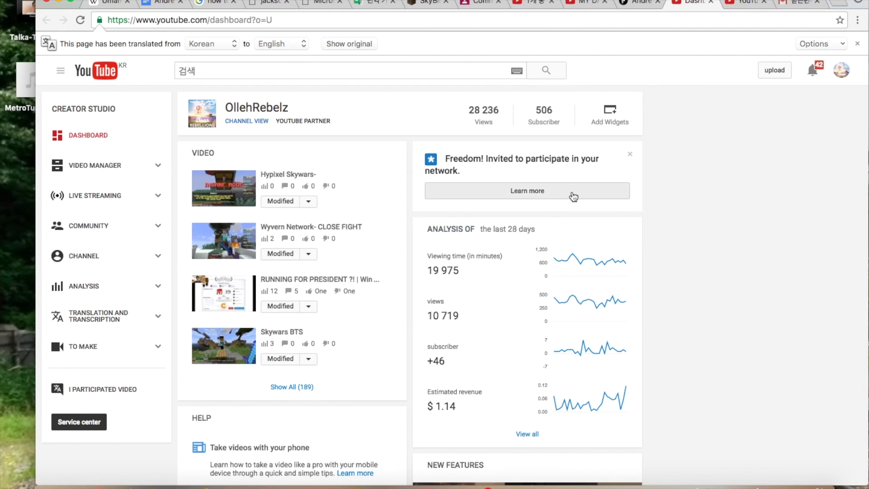
left_click(574, 196)
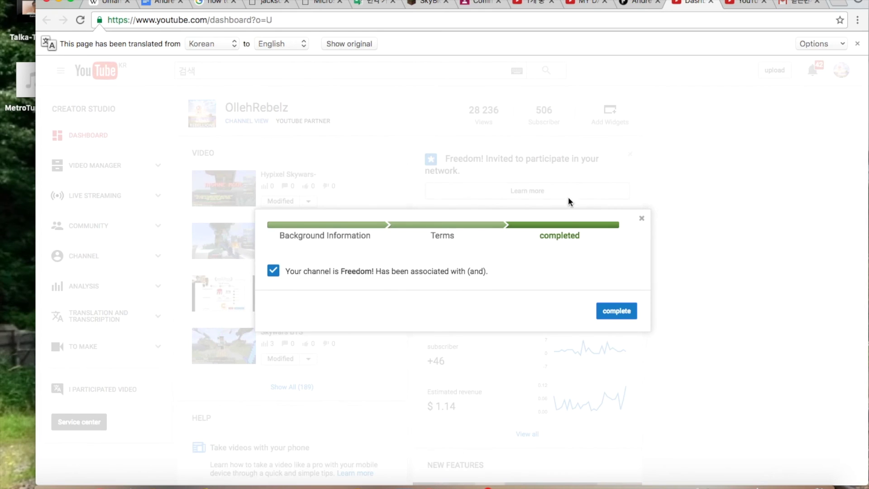
left_click(613, 309)
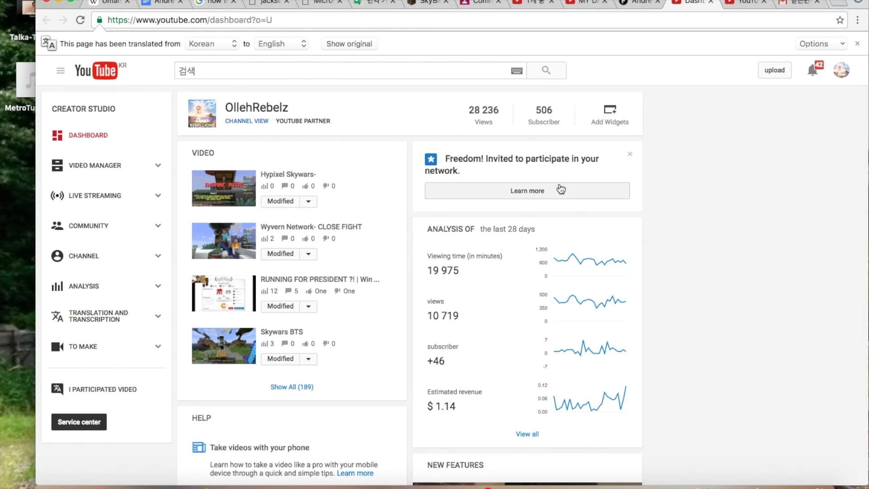
left_click(558, 189)
left_click(614, 310)
left_click(549, 194)
left_click(616, 317)
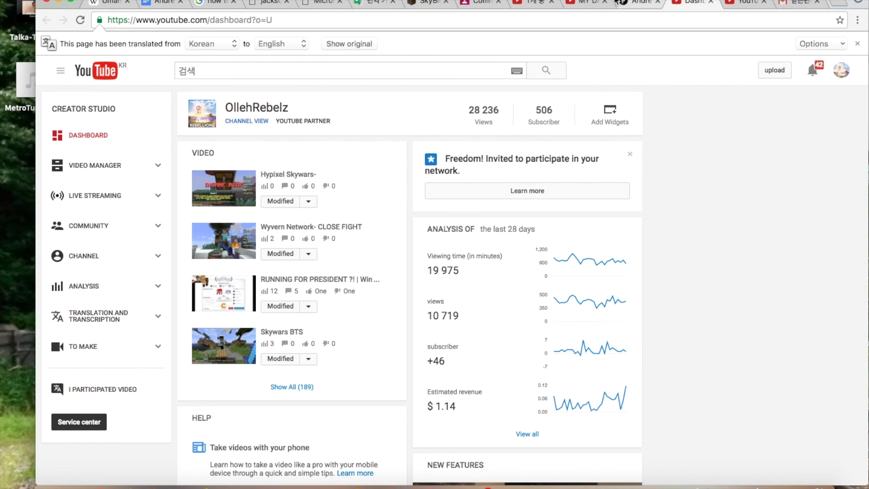
left_click(639, 2)
Send a chat message that Learn More still leads to Complete, like the earlier video.
type("after I press the")
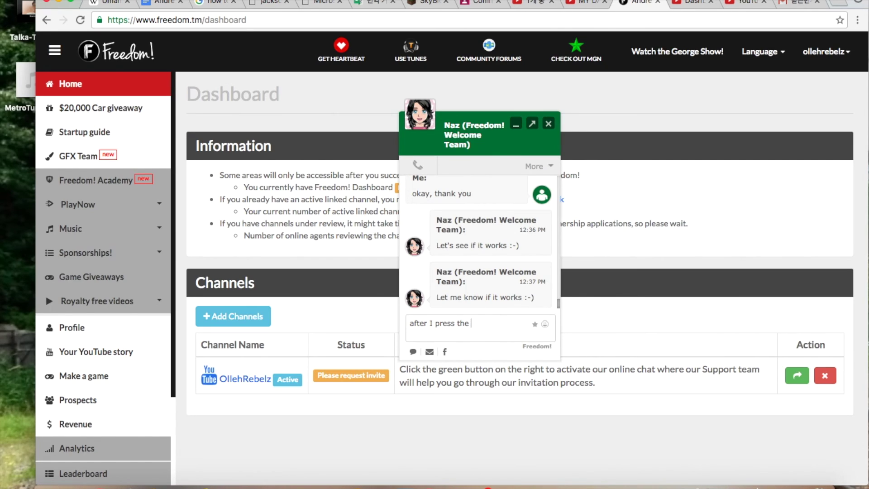
type("Learn More button, it sil")
key("BackSpace")
key("BackSpace")
type("till seem")
key("BackSpace")
key("BackSpace")
type("d")
key("BackSpace")
type("nds me to the ")
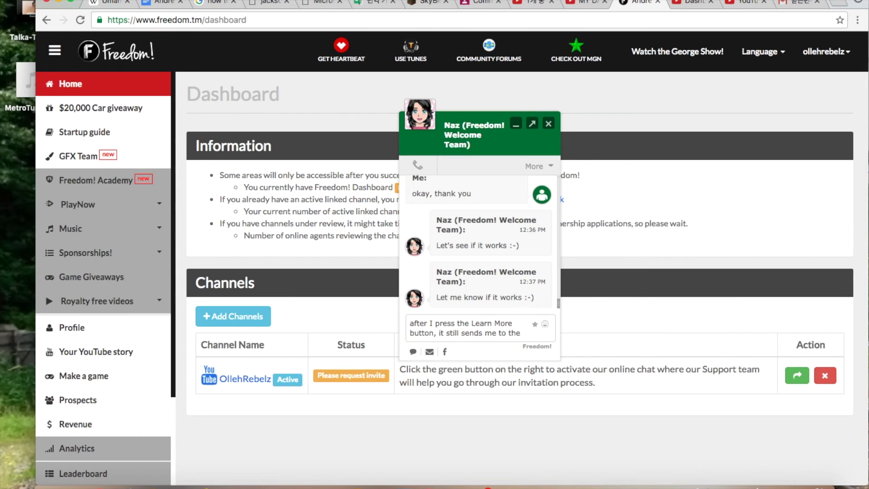
type("Compl")
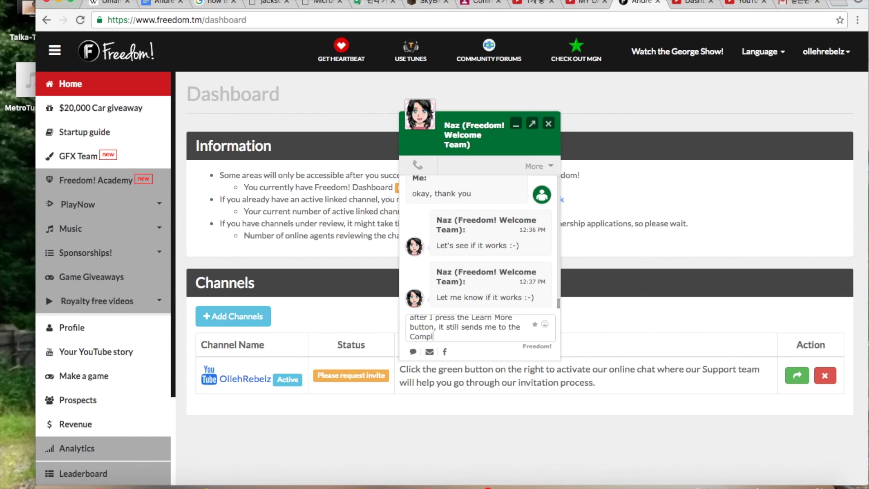
type("ete button, and")
key("BackSpace")
key("BackSpace")
key("BackSpace")
key("BackSpace")
key("BackSpace")
key("BackSpace")
type(". It's like the video I'v")
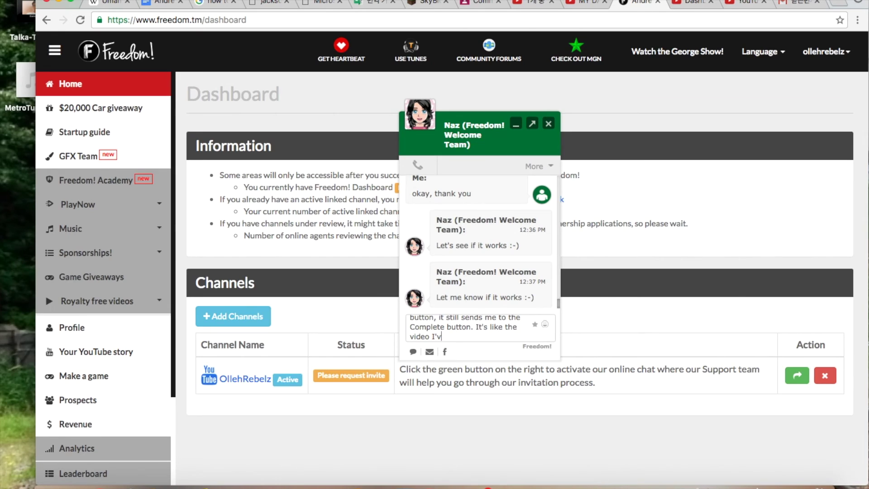
type("e sent you.")
key("Return")
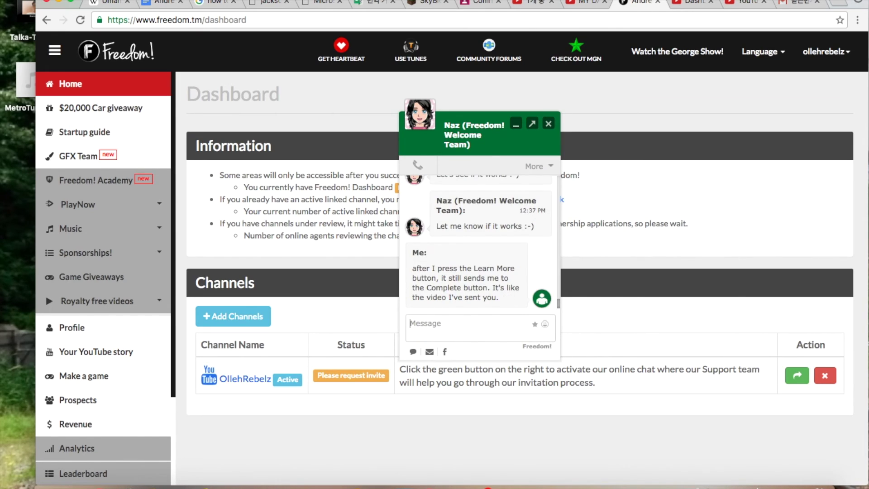
key("ctrl+Tab")
Check the Freedom! invitation's Learn More dialog in YouTube Creator Studio, which still shows completed.
left_click(592, 196)
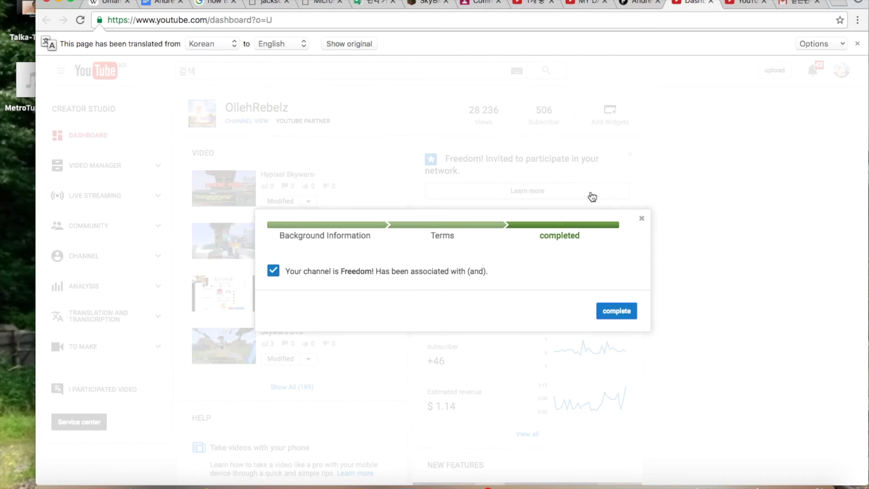
left_click(625, 317)
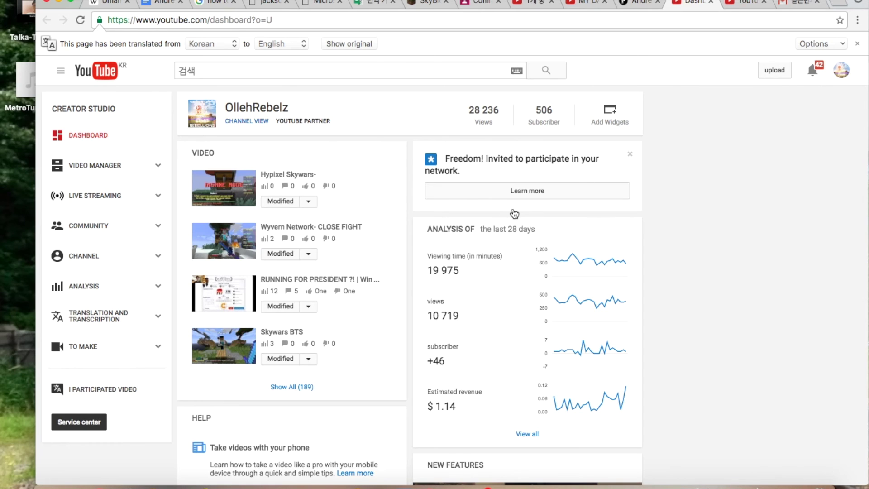
left_click(542, 187)
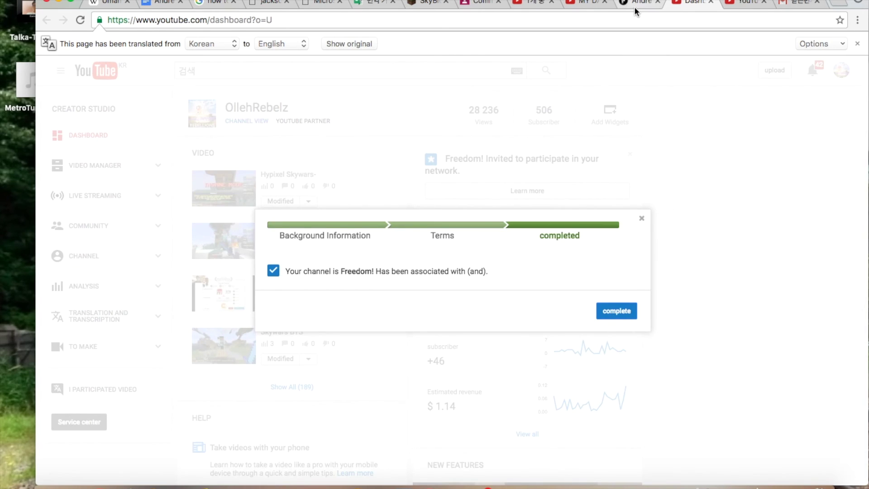
left_click(636, 4)
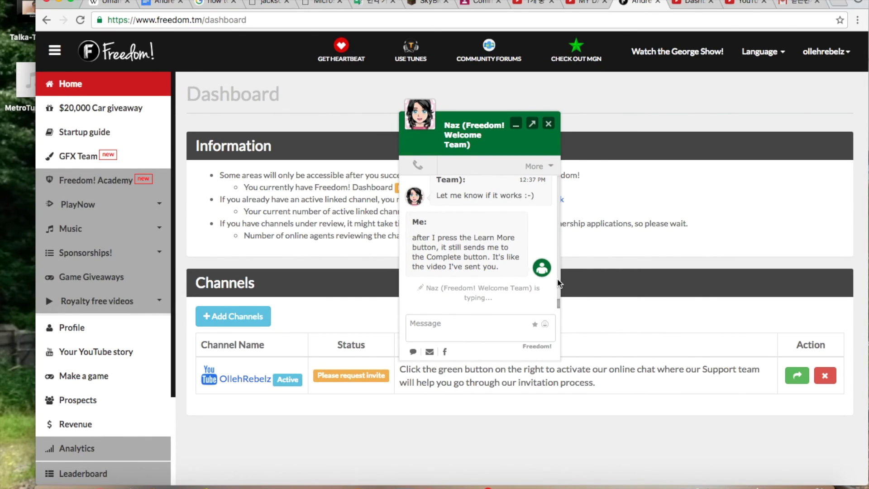
Reply 'no its alright' to the agent's apology in the support chat.
type("this is")
key("BackSpace")
key("BackSpace")
key("BackSpace")
key("BackSpace")
key("BackSpace")
key("BackSpace")
key("BackSpace")
key("BackSpace")
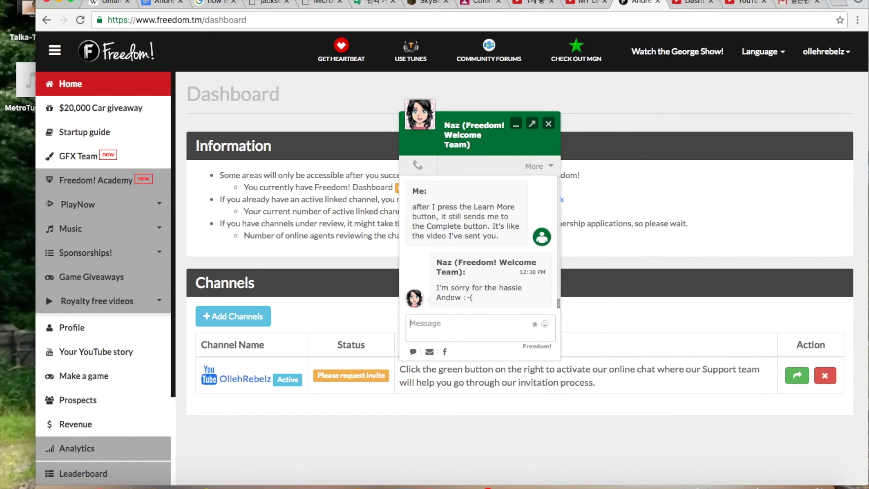
type("no its alright")
key("Return")
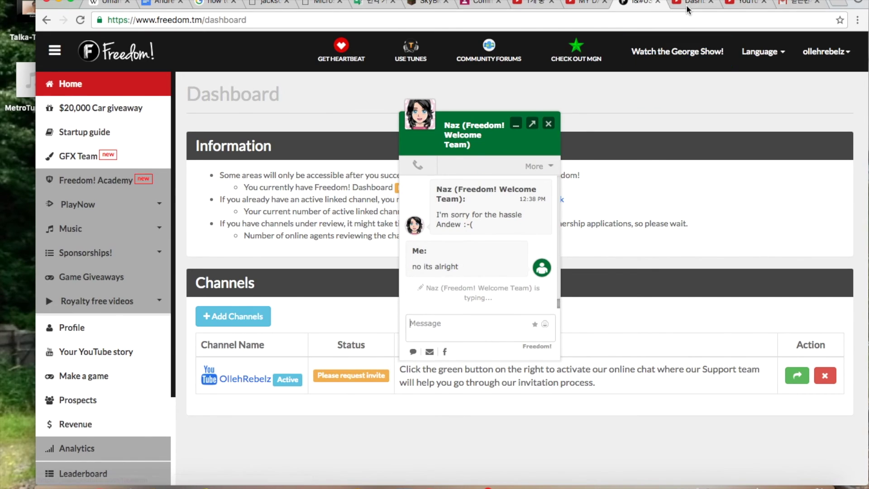
Close the completed invitation dialog in YouTube Creator Studio and return to the chat.
key("ctrl+Tab")
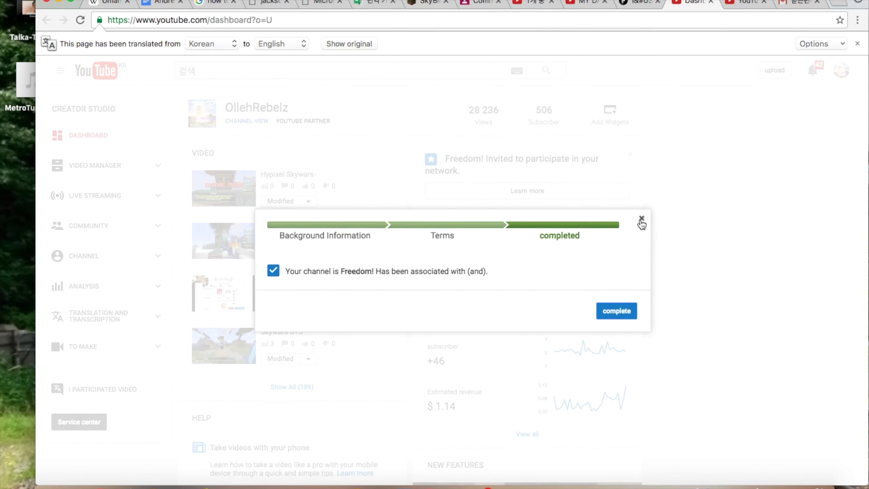
left_click(641, 218)
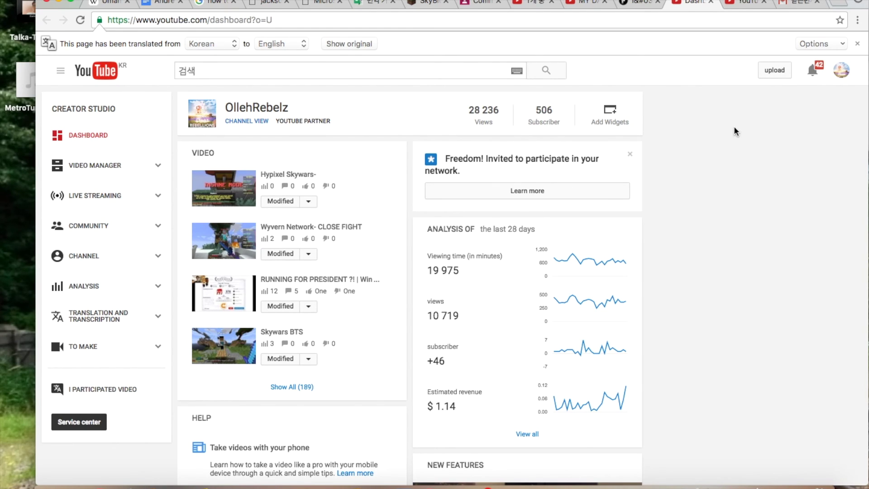
left_click(646, 2)
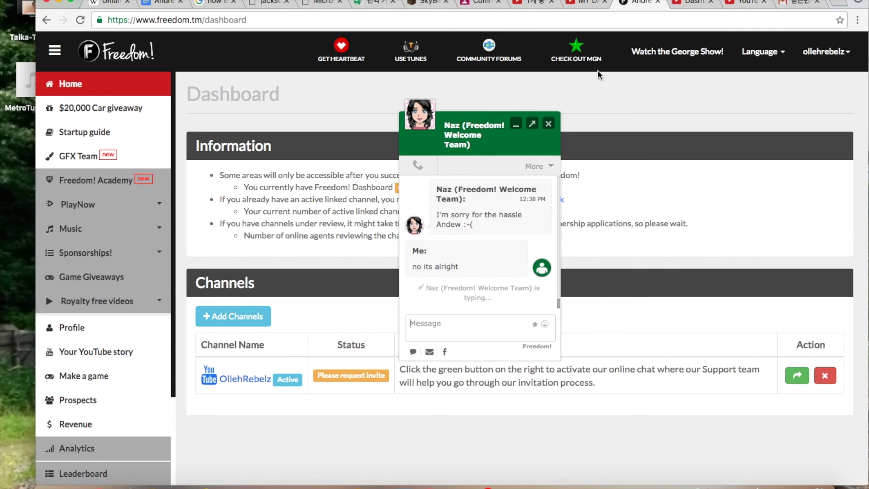
Draft the reply 'Thank you... Should I try closing the box that says'.
type("should I try closing the")
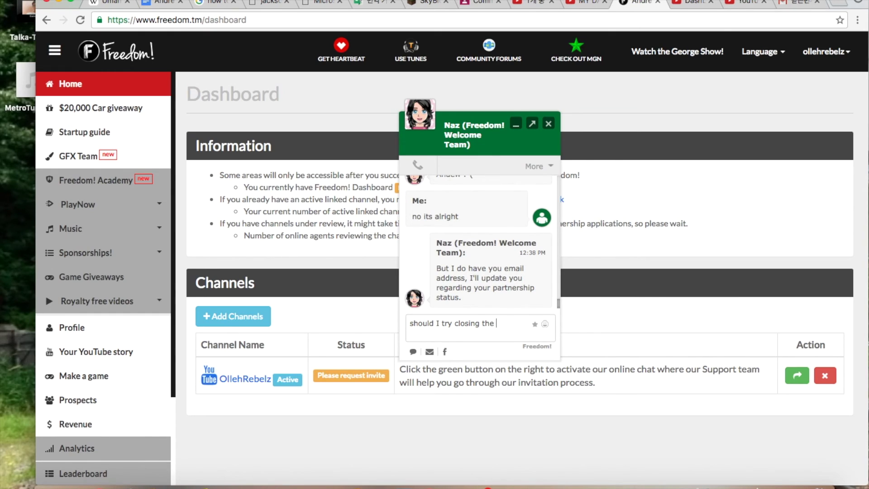
key("BackSpace")
key("BackSpace")
key("BackSpace")
key("BackSpace")
key("BackSpace")
key("BackSpace")
key("BackSpace")
key("BackSpace")
key("BackSpace")
key("BackSpace")
key("BackSpace")
key("BackSpace")
key("BackSpace")
key("BackSpace")
key("BackSpace")
key("BackSpace")
key("BackSpace")
key("BackSpace")
key("BackSpace")
key("BackSpace")
key("BackSpace")
key("BackSpace")
key("BackSpace")
key("BackSpace")
key("BackSpace")
type("Thank you... Should I yr")
key("BackSpace")
key("BackSpace")
type("try closing the")
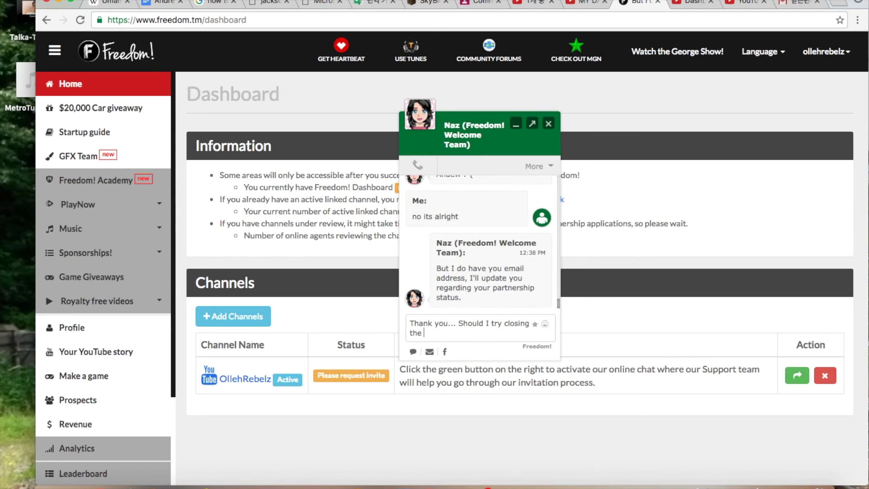
type(" box that sys")
key("BackSpace")
key("BackSpace")
type("ays")
Copy the heading 'Freedom! Invited to participate in your network.' from YouTube into the draft.
left_click(689, 3)
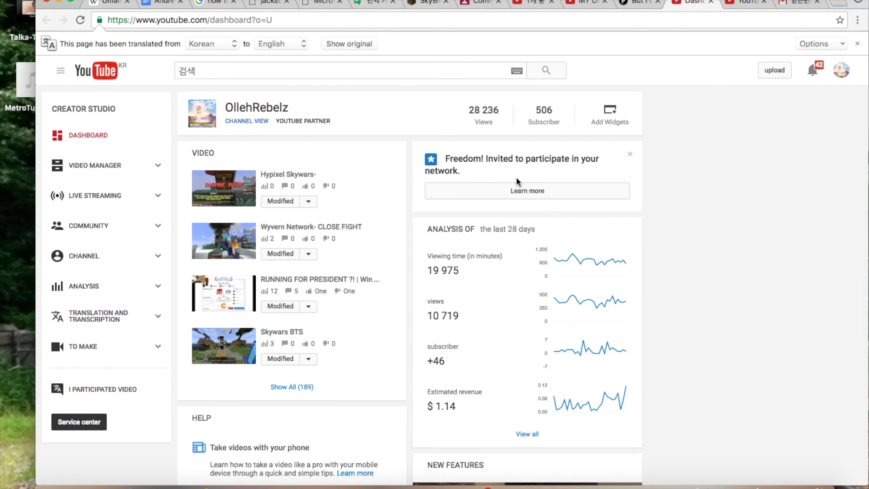
left_click_drag(447, 158, 472, 168)
key("super+c")
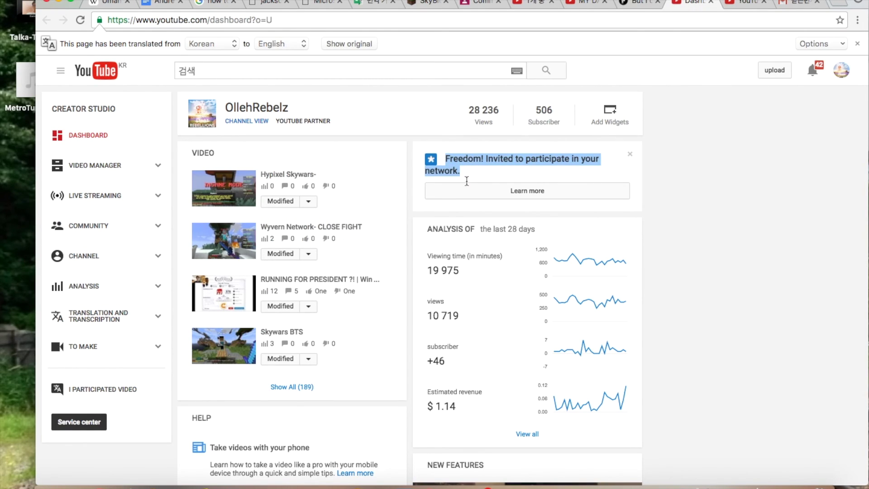
left_click(640, 3)
key("super+v")
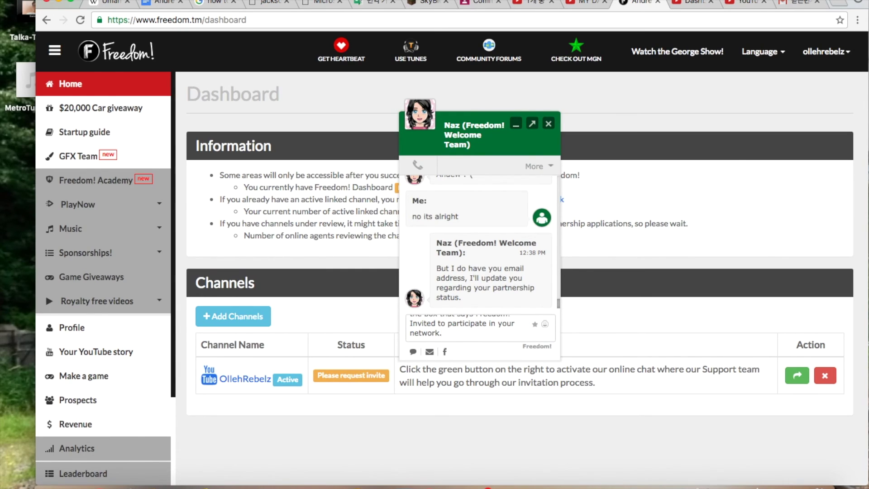
Send the question ending with '??', then reply 'Oh ok :D' to the agent's advice.
type("??")
key("Return")
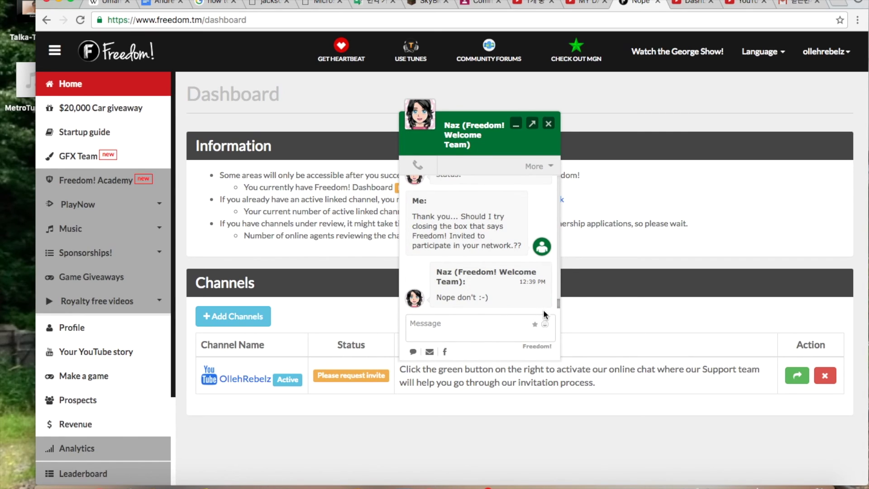
type("Oh ok :D")
key("Return")
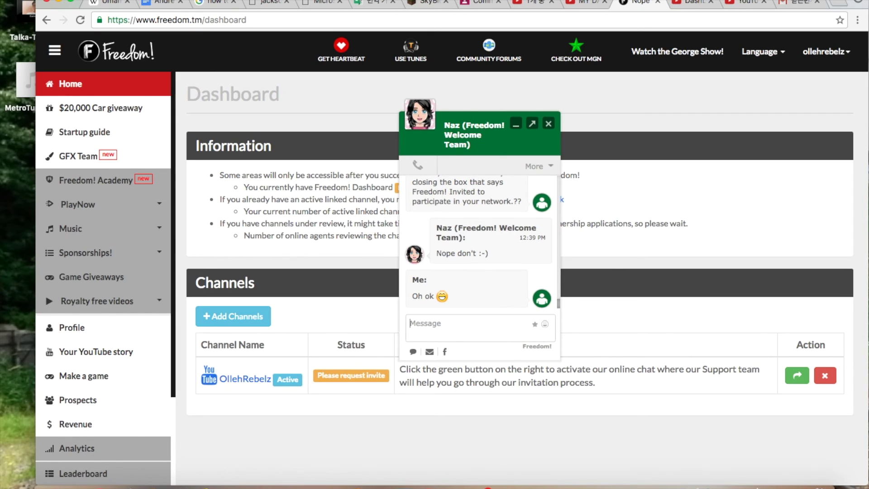
Recheck the Freedom! invitation's Learn More dialog in YouTube Creator Studio and close it.
left_click(693, 6)
left_click(559, 183)
left_click(640, 221)
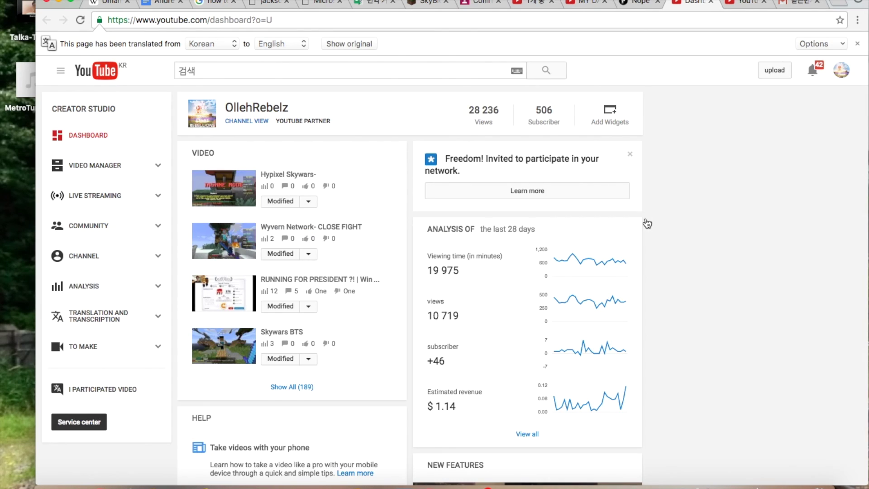
left_click(639, 3)
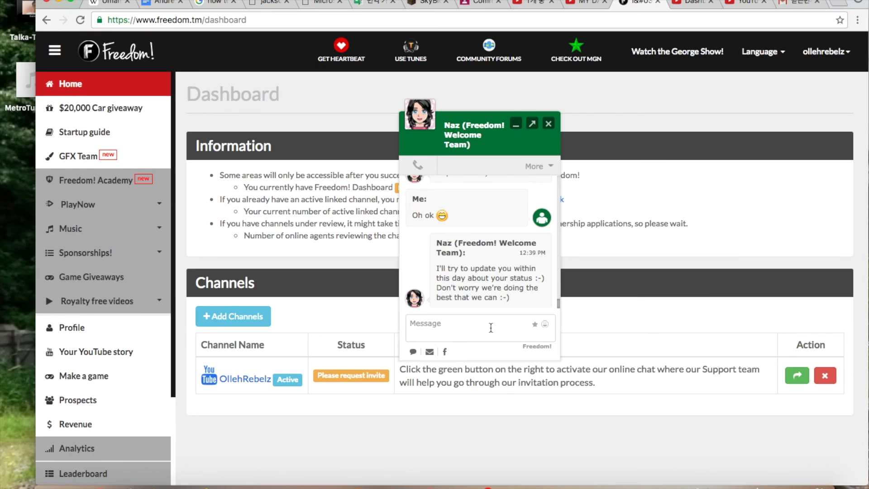
Answer the agent's promised status update with 'okay, thank you@'.
type("oh")
key("BackSpace")
type("kay, thank you@")
key("Return")
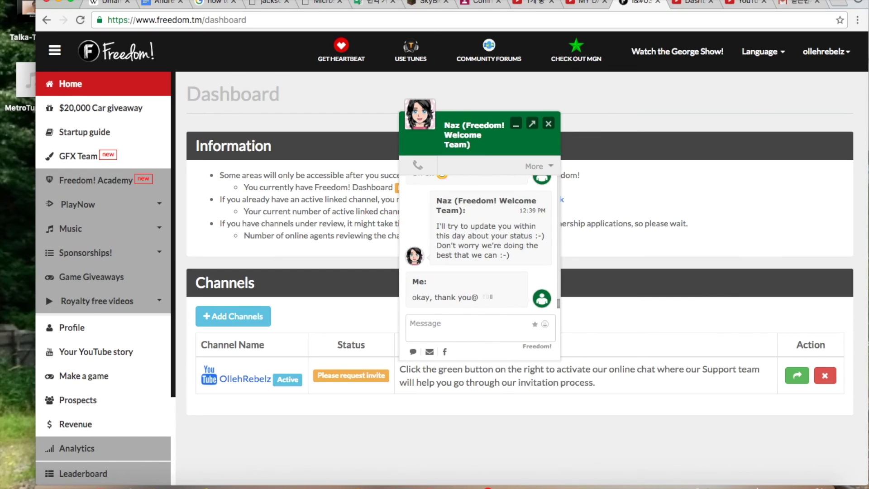
left_click(698, 2)
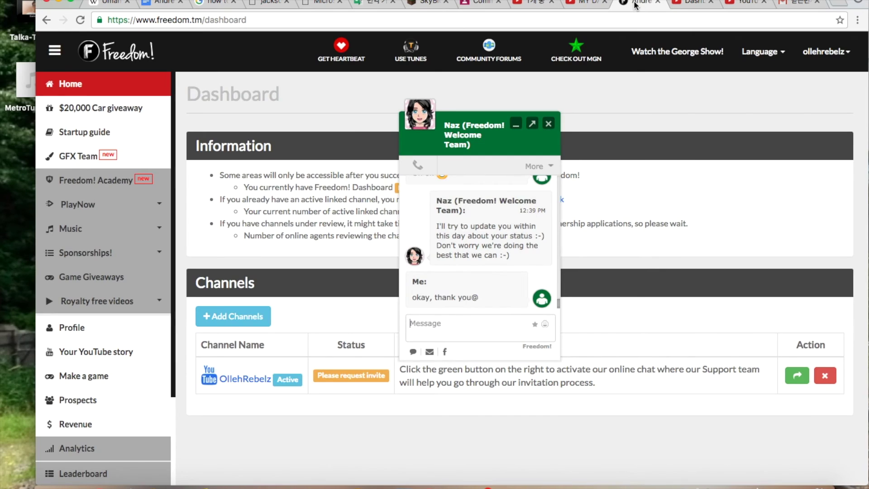
left_click(637, 4)
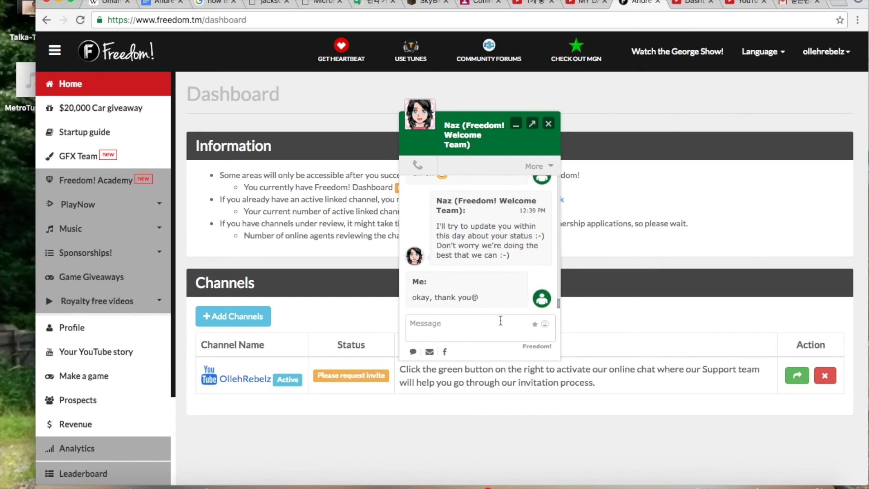
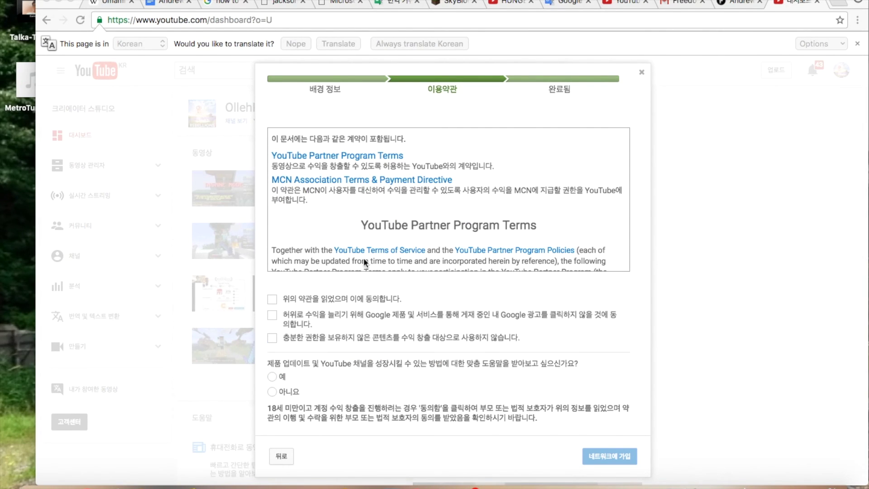
Agree to all three partner terms.
left_click(273, 316)
left_click(273, 300)
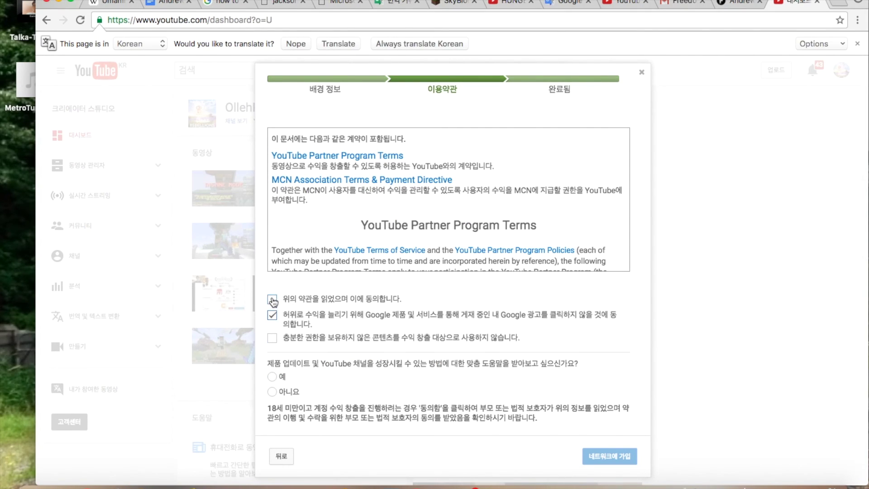
left_click(273, 338)
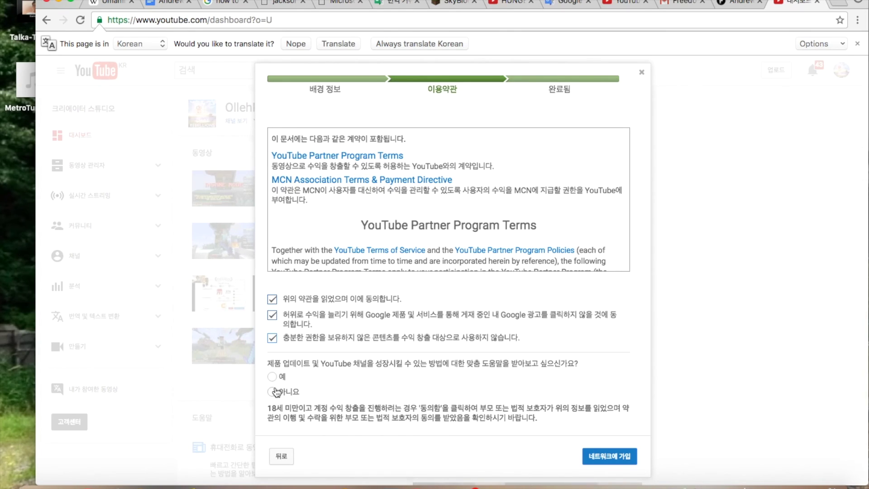
Translate the page, opt in to personalized tips, and join the Freedom! network.
left_click(324, 45)
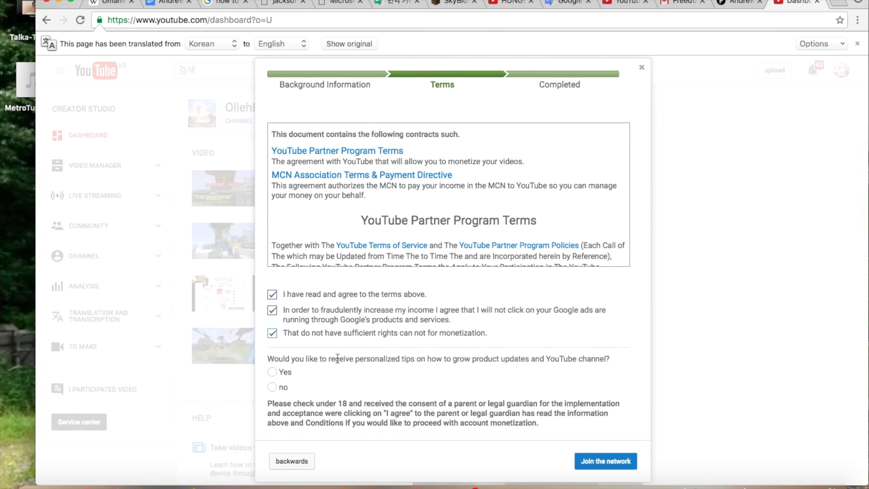
left_click(272, 372)
left_click(624, 465)
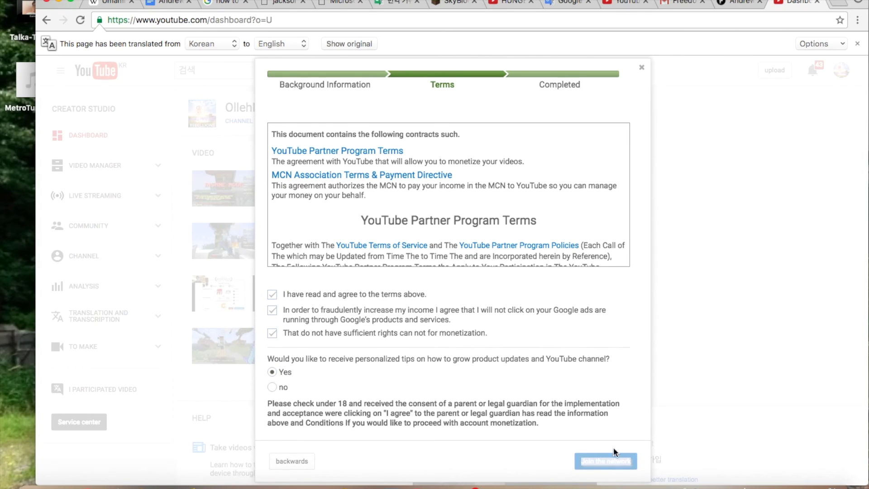
left_click(618, 310)
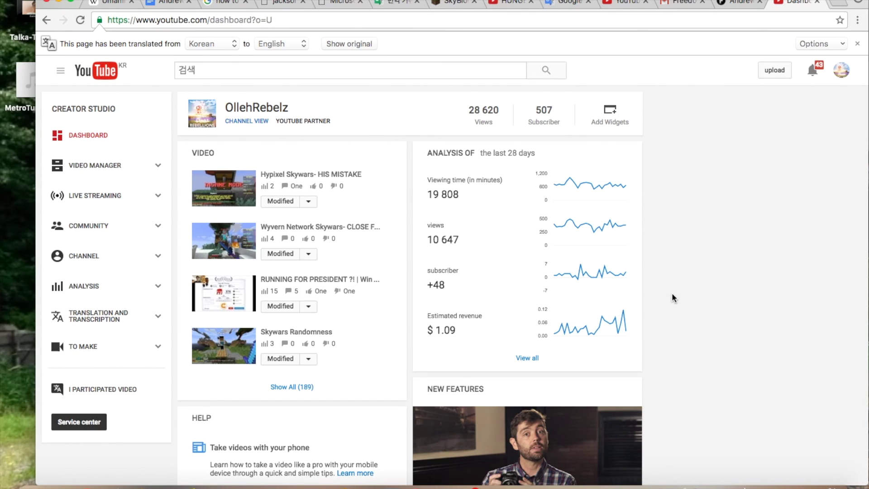
Draft a Gmail reply saying the network seems joined after agreeing to the Terms and Conditions.
left_click(686, 2)
scroll(468, 290, "down", 6)
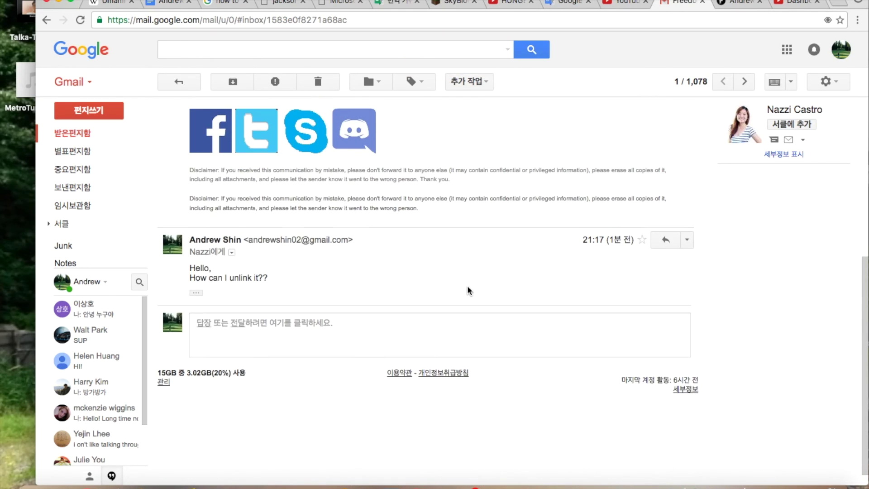
left_click(208, 327)
type("Hello! I think")
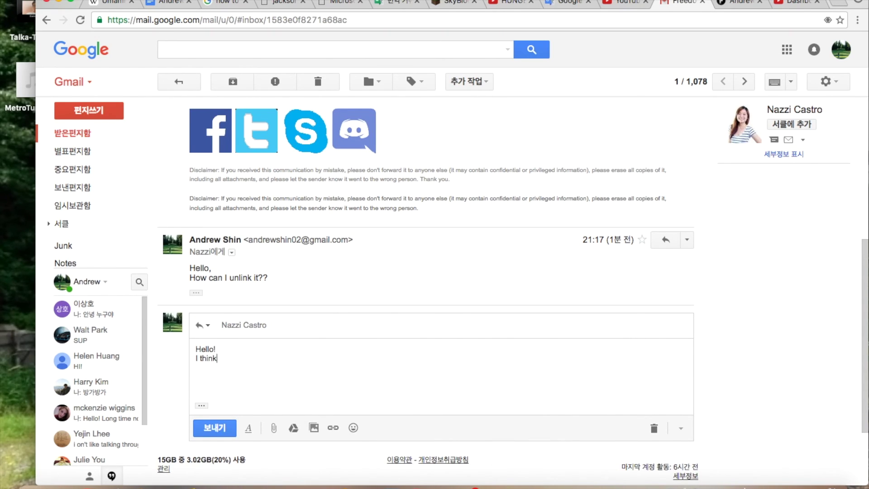
type(" I may just have joined the networ")
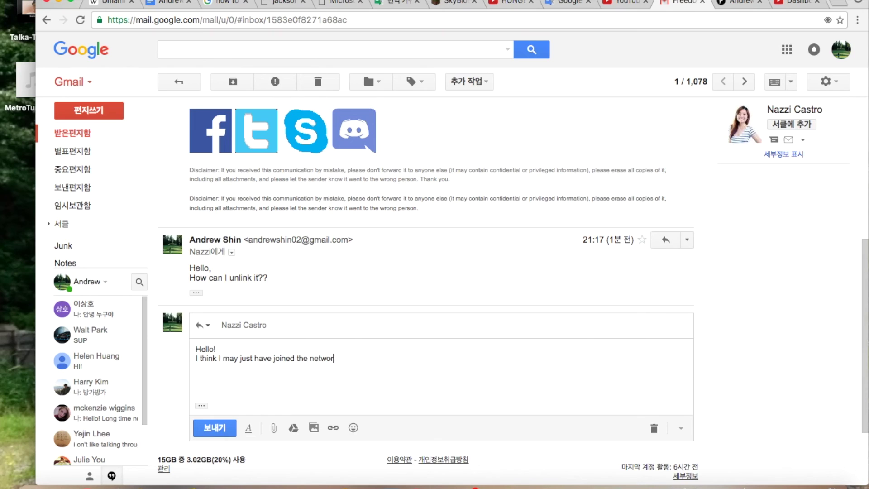
type("k, actually! When I tried goi")
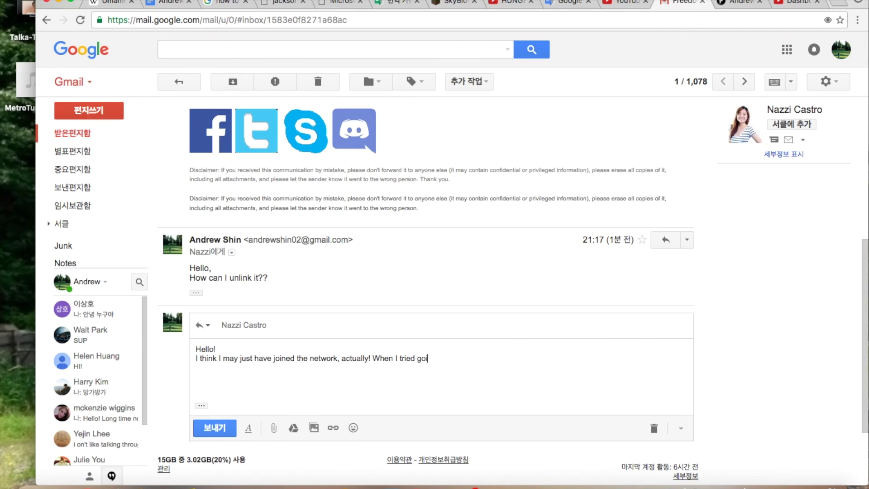
type("ng into the dashboard ")
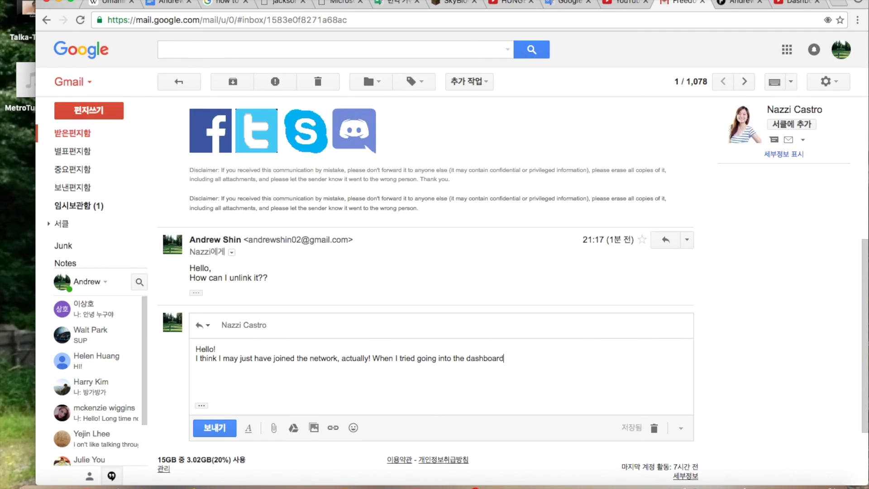
type("to ")
type("red")
type("lick the bu")
type("tton to see ")
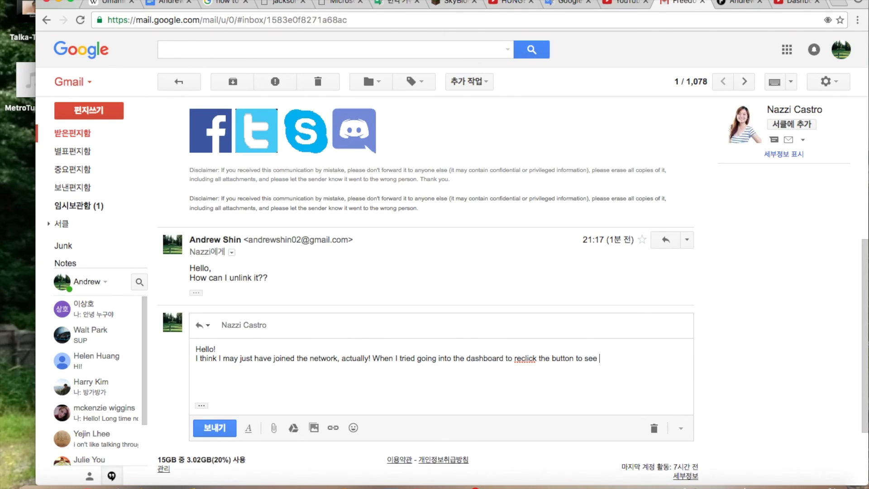
type("if it worked, I was")
key("BackSpace")
key("BackSpace")
key("BackSpace")
key("BackSpace")
type("was abl")
type("e to click")
type("Ter")
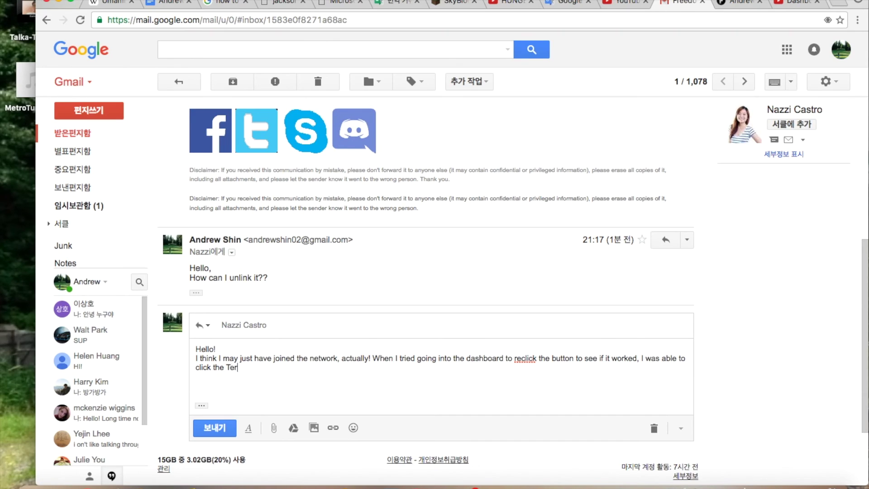
type("ms and Conditions and agre")
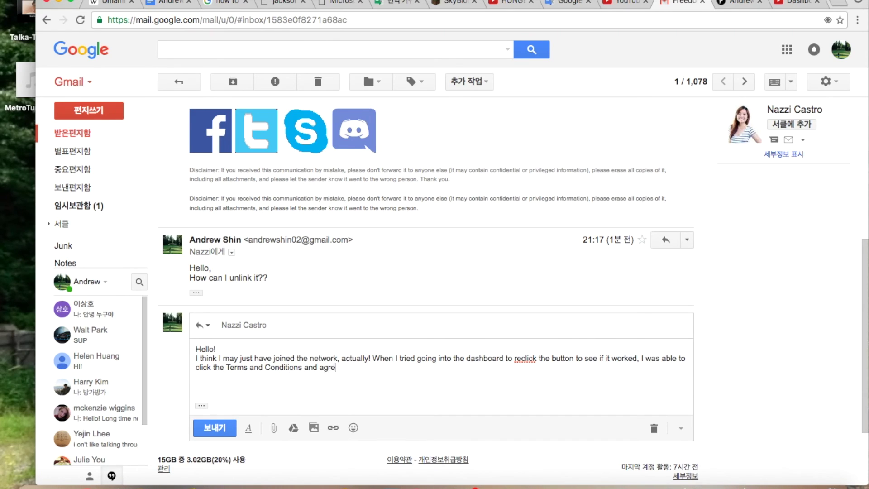
type("e to everything")
key("ctrl+Tab")
key("ctrl+Tab")
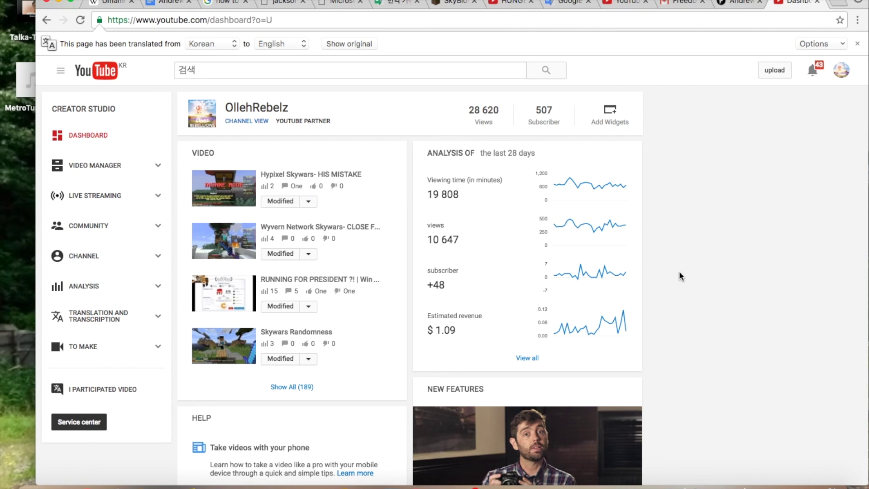
Finish the reply noting the Learn More button and box have disappeared, and send it.
scroll(679, 272, "down", 3)
scroll(679, 276, "up", 5)
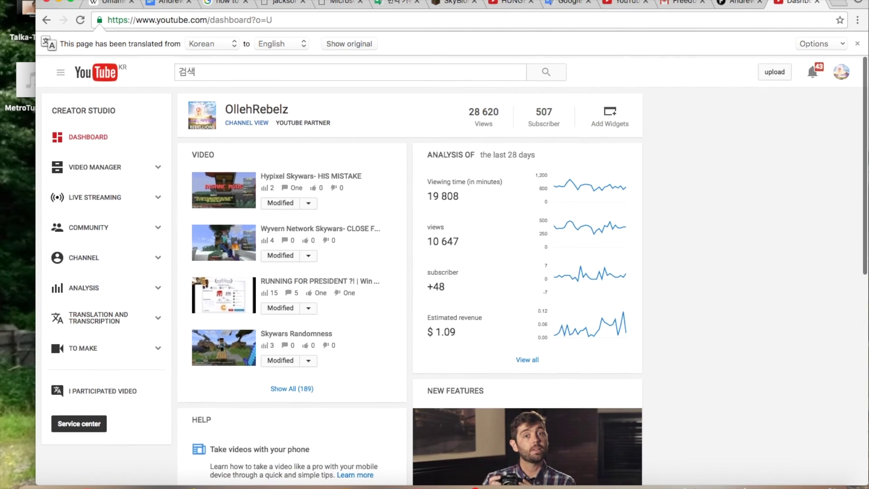
left_click(673, 3)
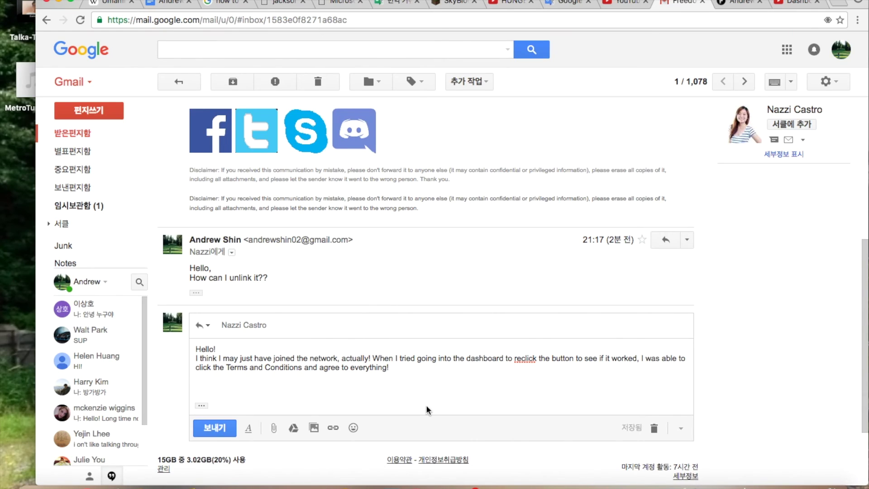
type("Also, the Learn M")
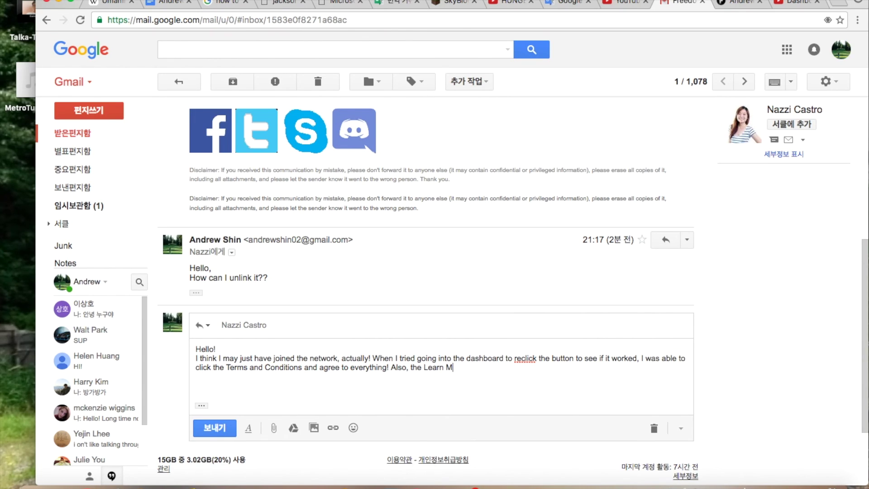
type("ore button has disappeare")
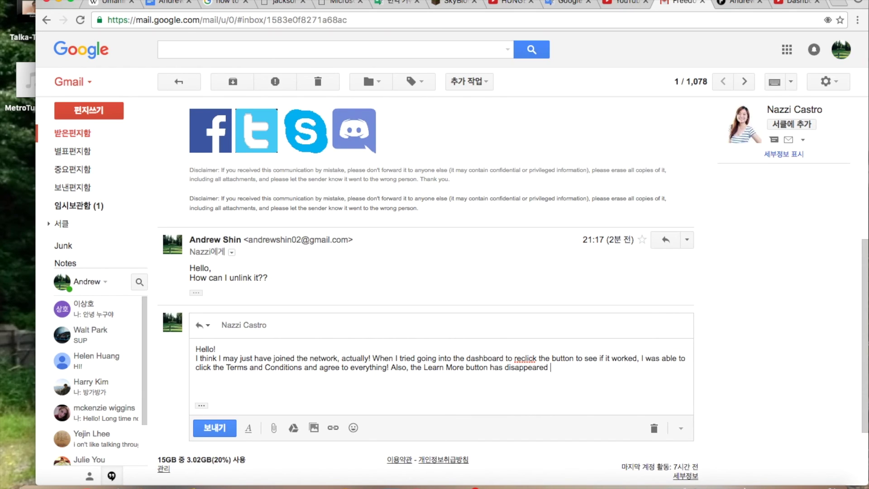
type("d, and there's no box anymore!")
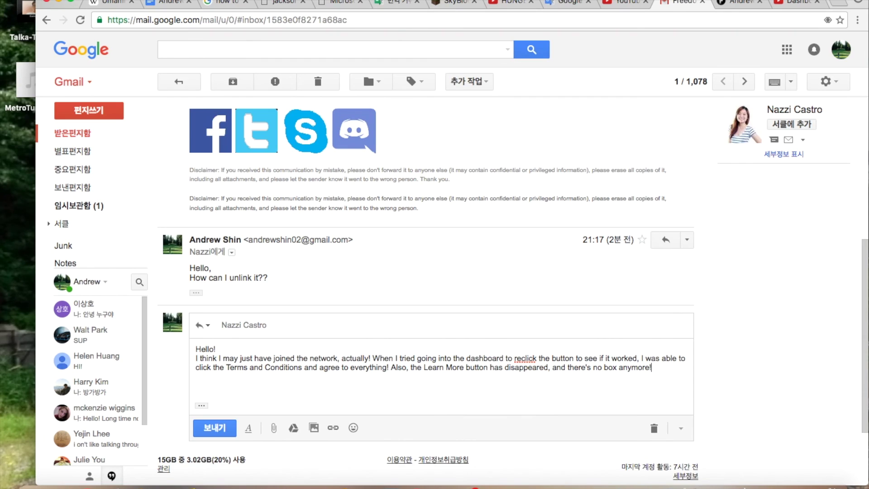
key("super+Return")
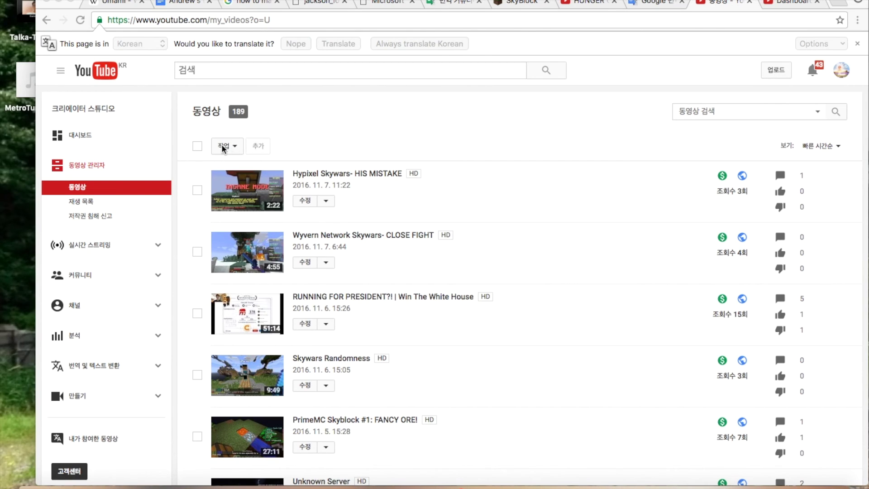
Select all 189 videos and translate the video list into English.
left_click(196, 147)
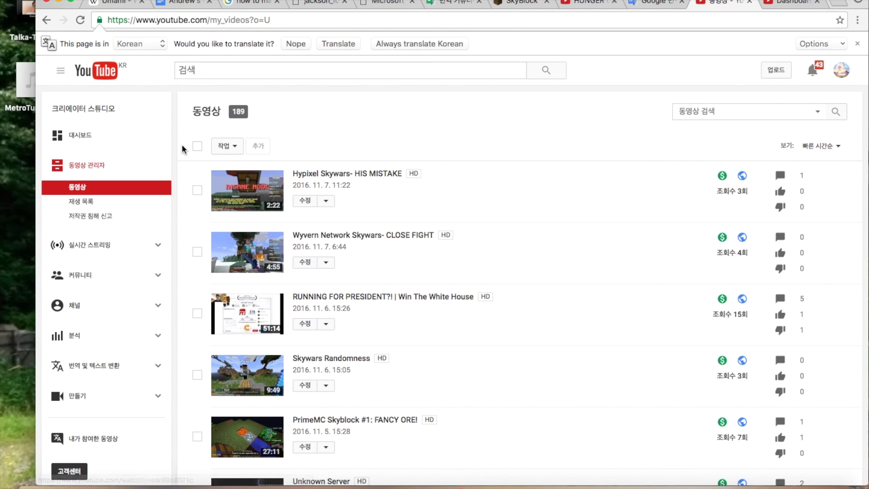
left_click(198, 146)
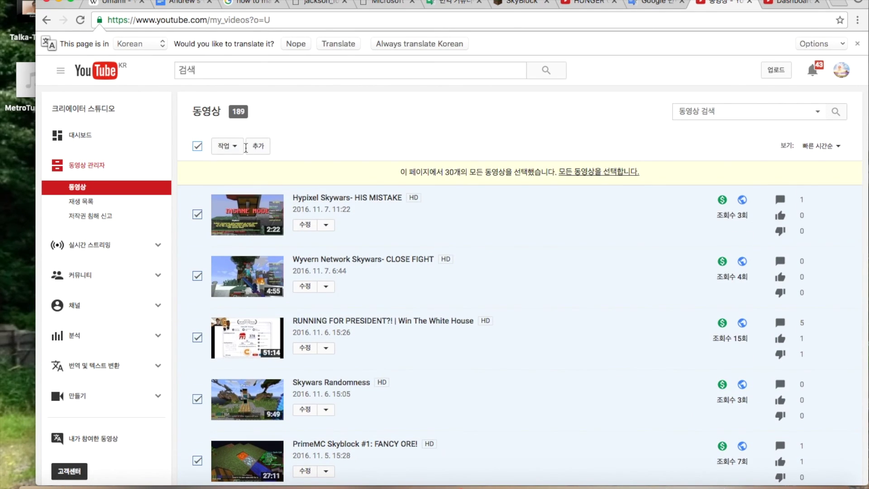
scroll(245, 146, "down", 2)
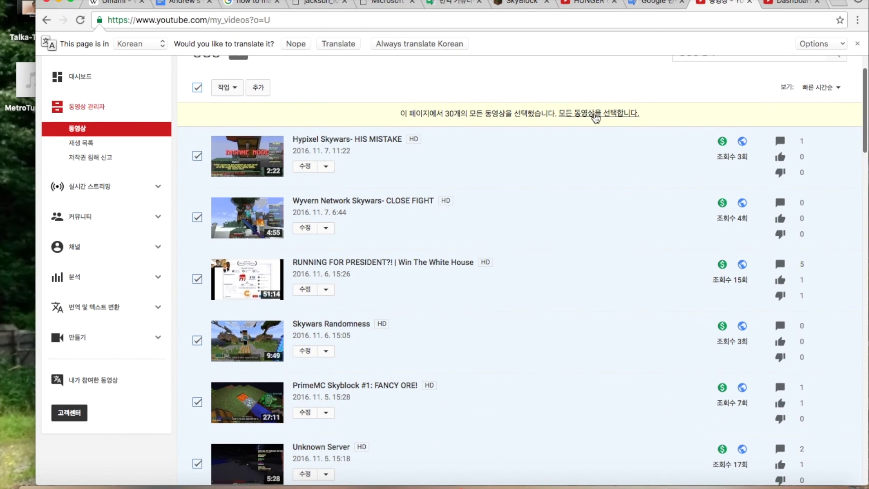
left_click(597, 114)
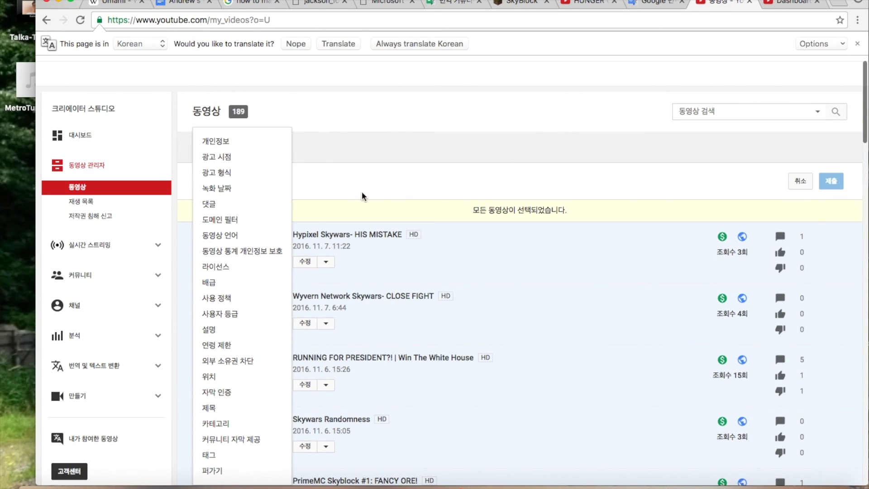
scroll(233, 251, "down", 2)
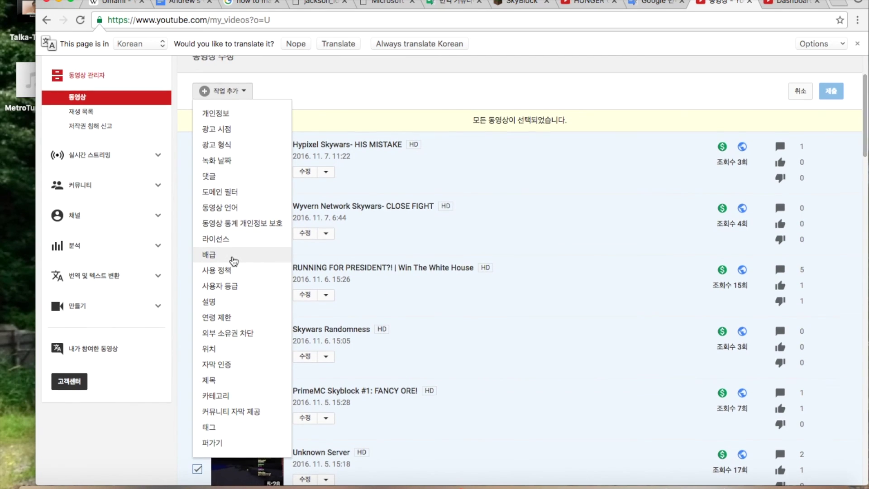
scroll(233, 258, "up", 1)
left_click(309, 108)
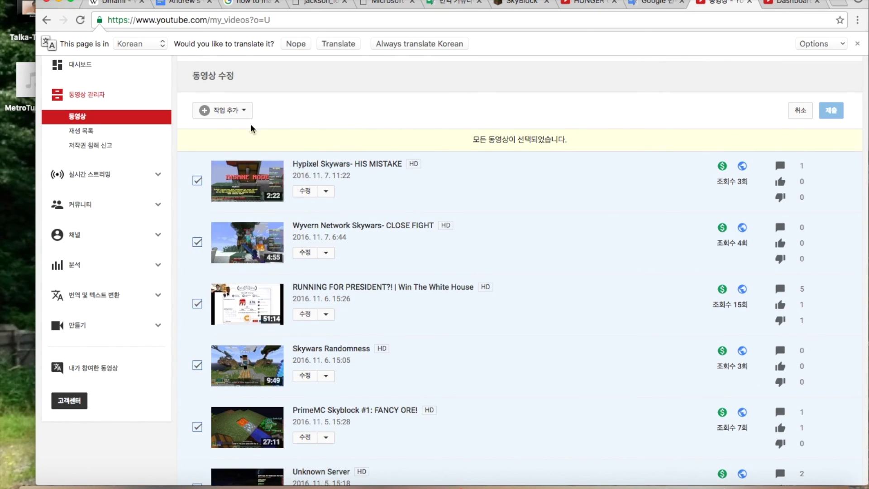
left_click(339, 43)
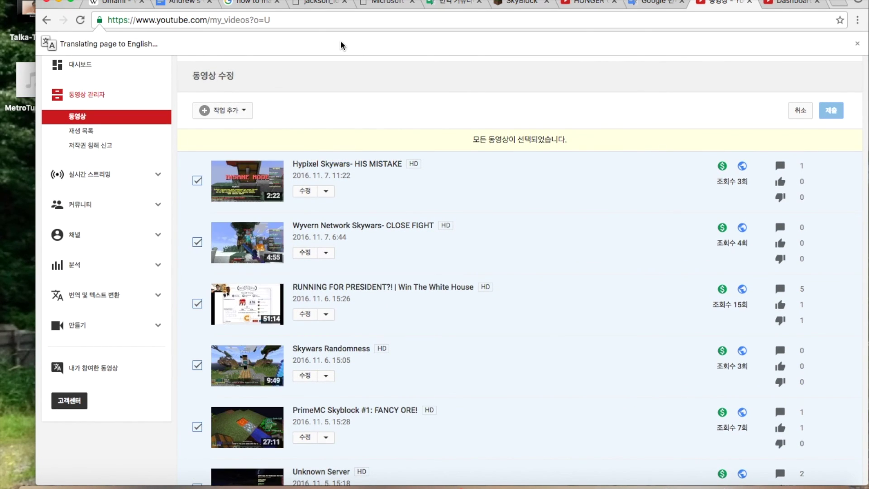
left_click(207, 111)
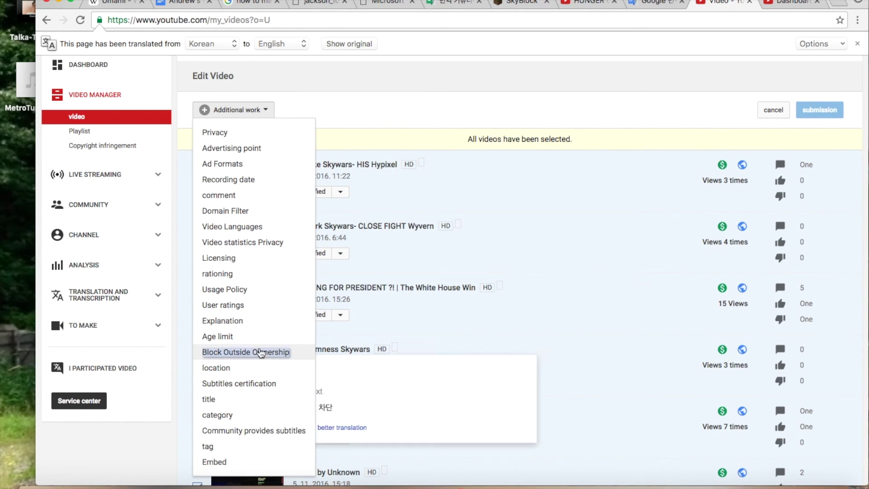
scroll(261, 352, "down", 2)
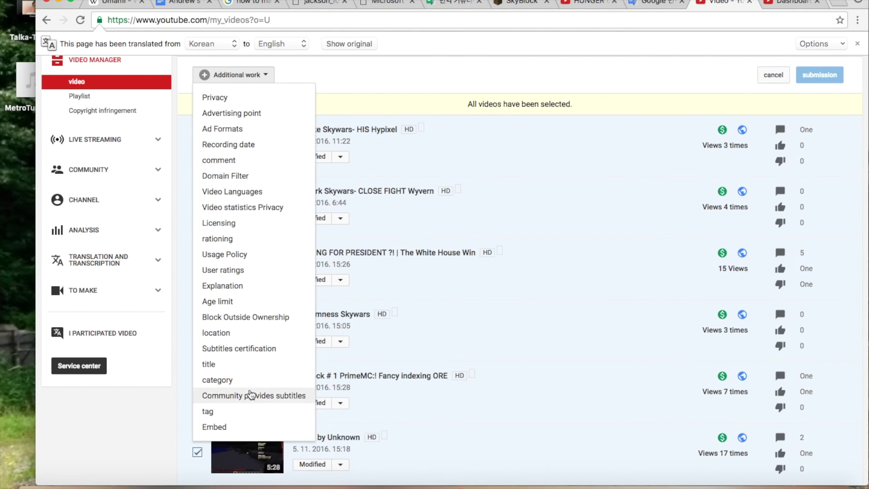
Deselect the first video and open the edit page for 'Hypixel Skywars- HIS MISTAKE'.
left_click(341, 157)
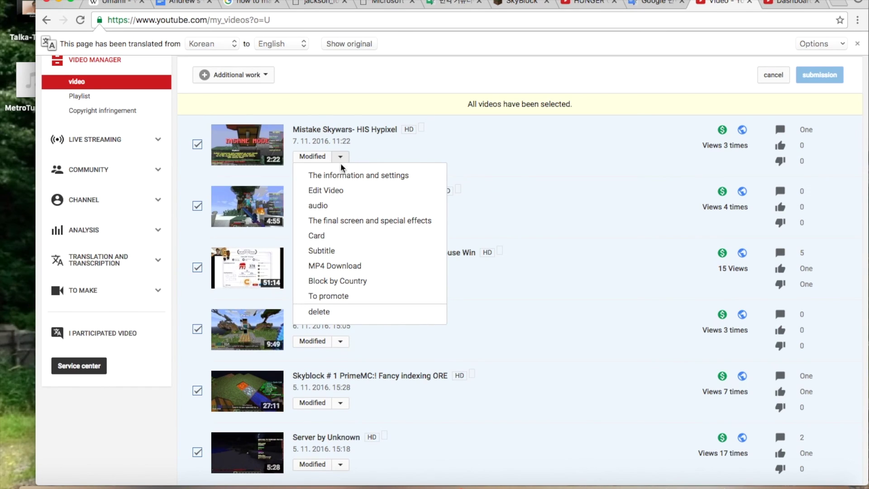
mouse_move(345, 287)
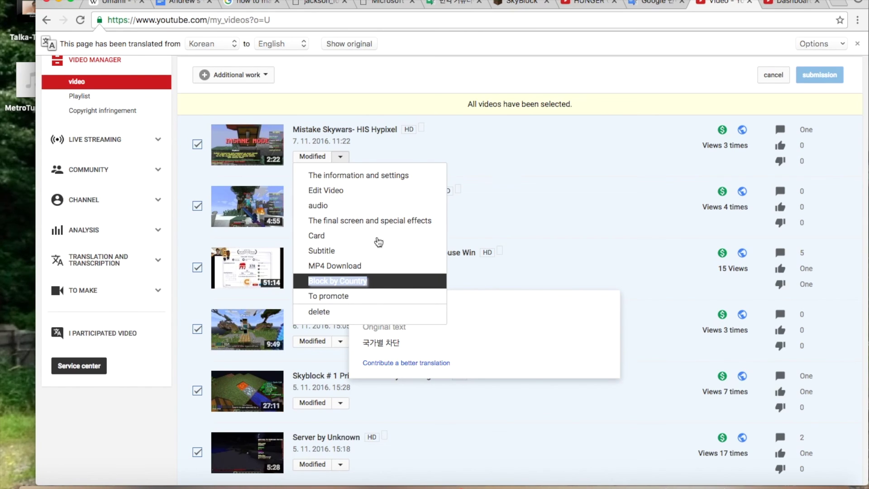
left_click(640, 131)
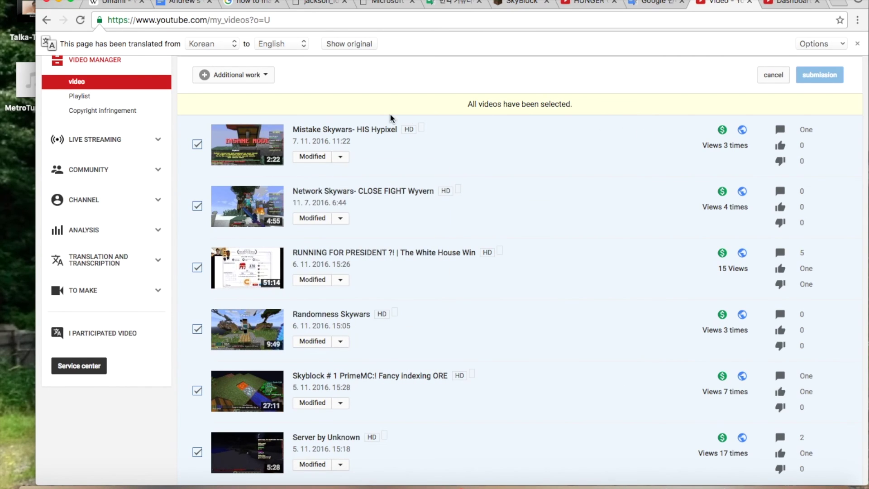
left_click(197, 144)
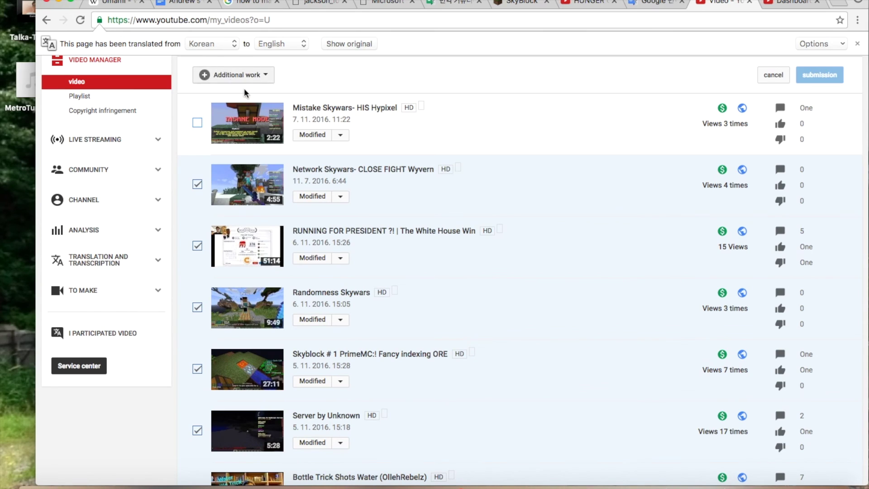
left_click(314, 137)
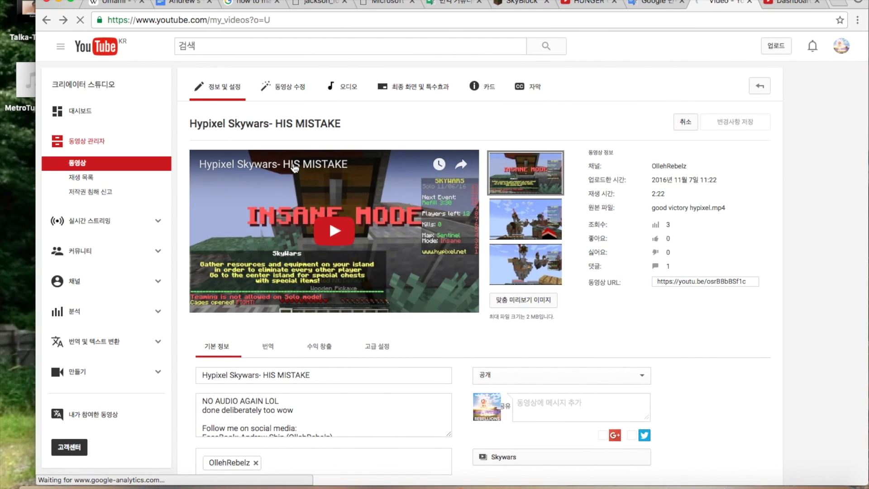
Back on the video list, apply Block Outside Ownership to all 189 videos in bulk.
key("super+bracketleft")
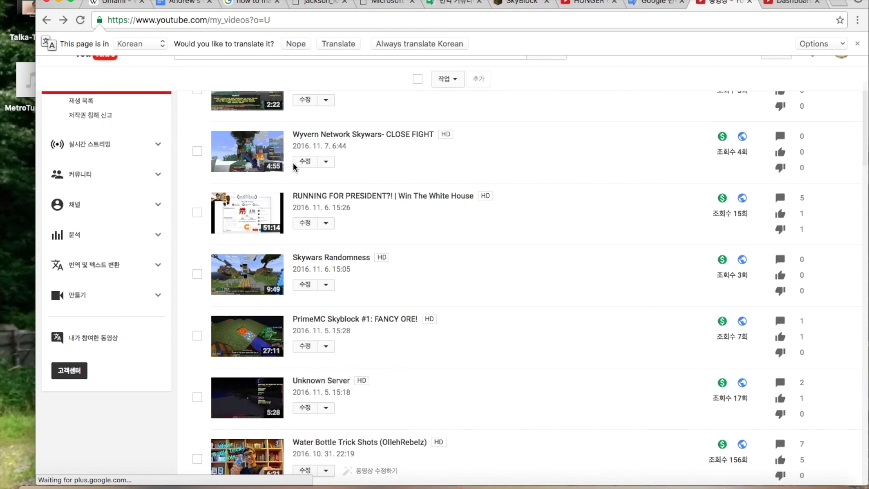
scroll(187, 143, "up", 3)
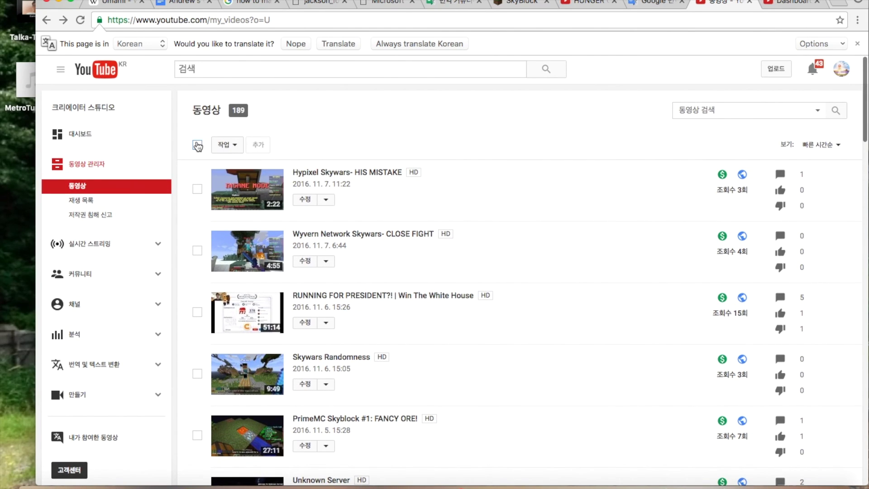
left_click(197, 144)
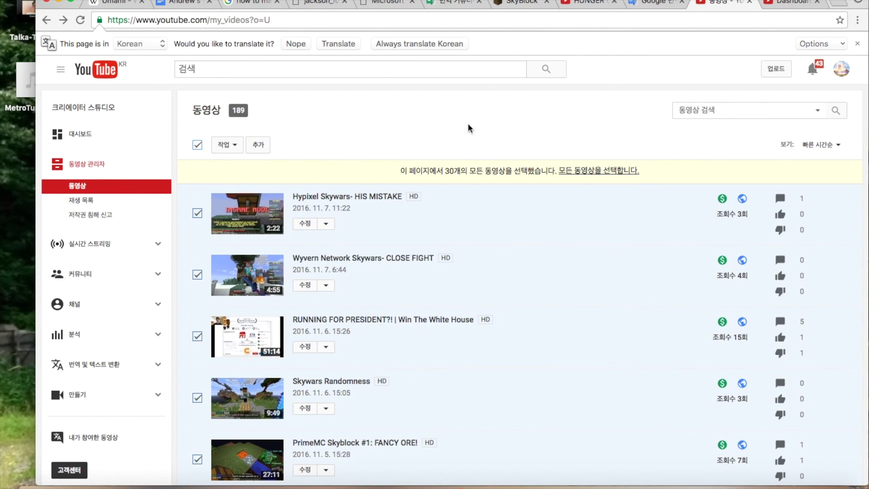
left_click(231, 145)
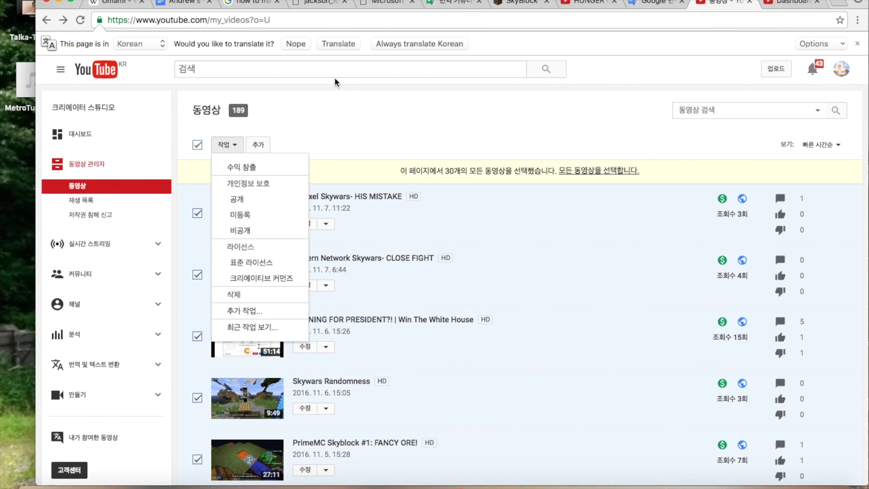
left_click(350, 43)
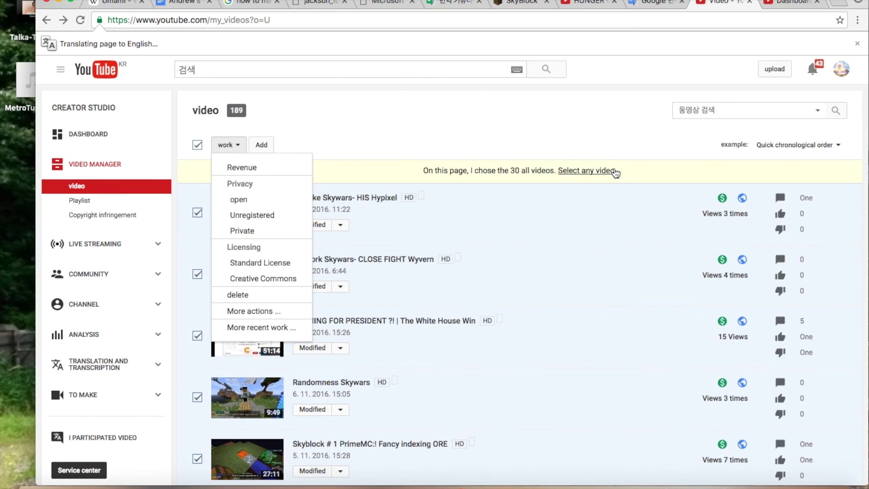
left_click(600, 171)
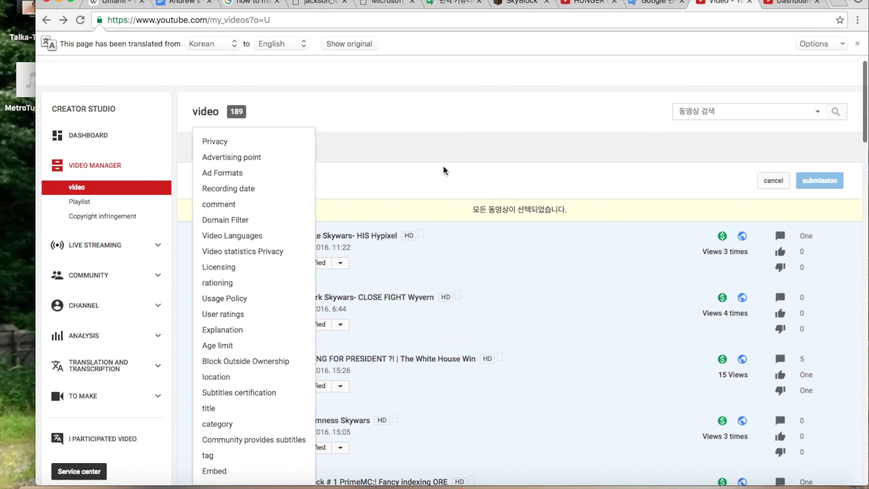
left_click(229, 361)
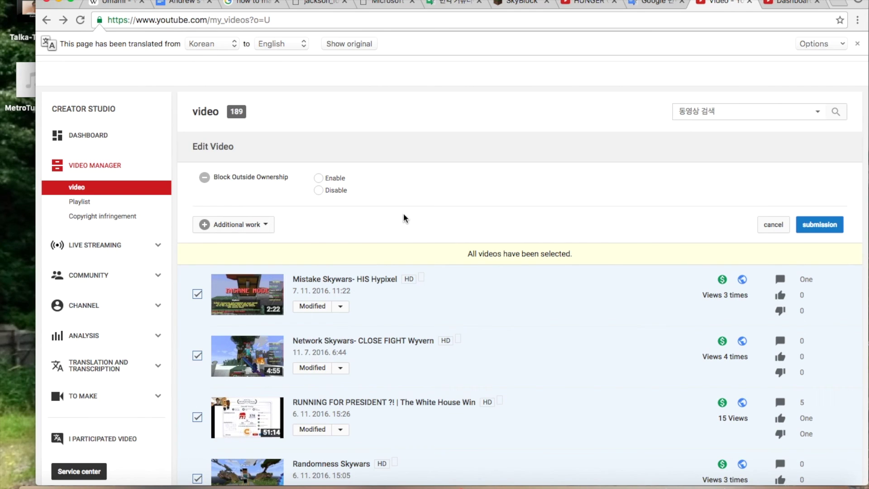
left_click(372, 40)
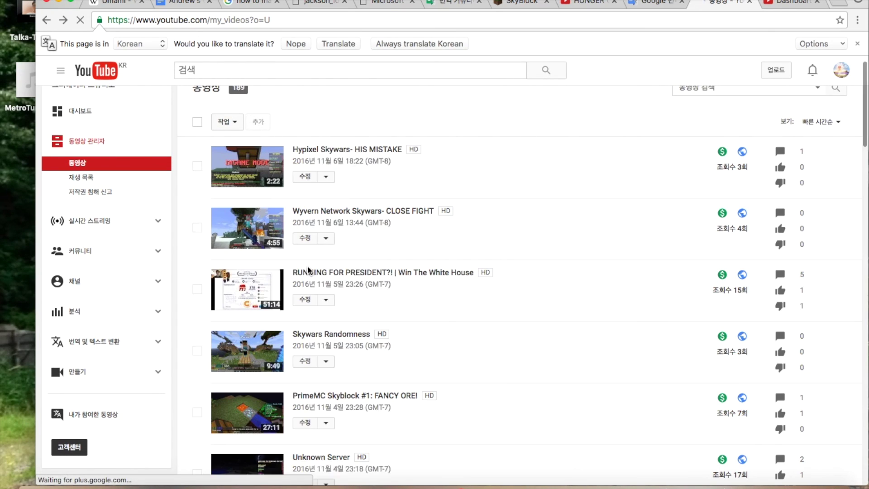
Open Block by Country for 'Hypixel Skywars- HIS MISTAKE' and translate the page into English.
left_click(197, 167)
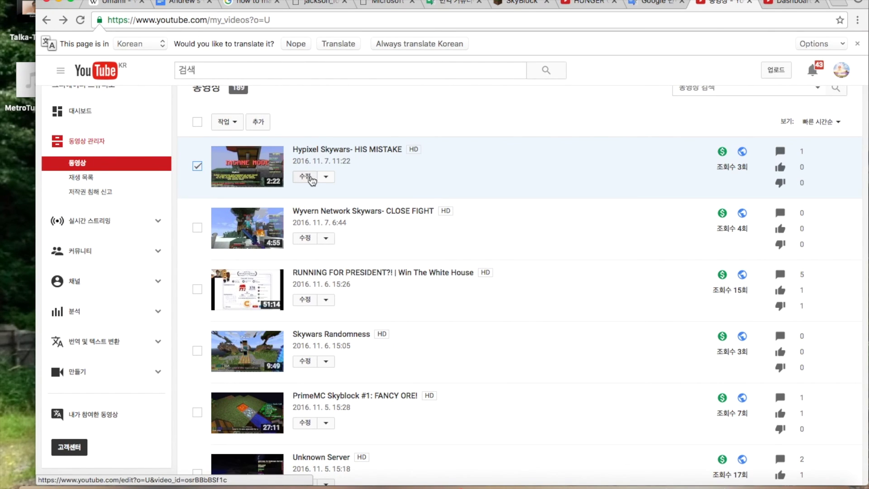
left_click(326, 176)
left_click(330, 300)
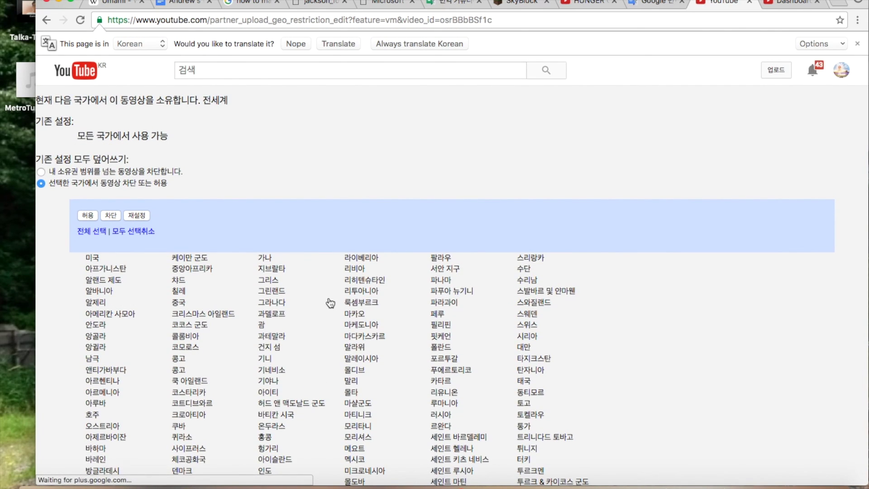
scroll(331, 303, "down", 4)
scroll(330, 303, "down", 10)
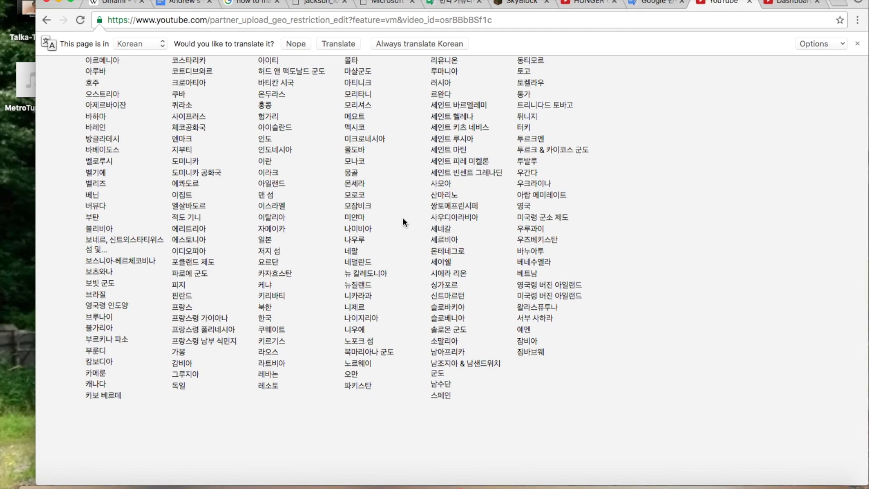
scroll(402, 220, "up", 2)
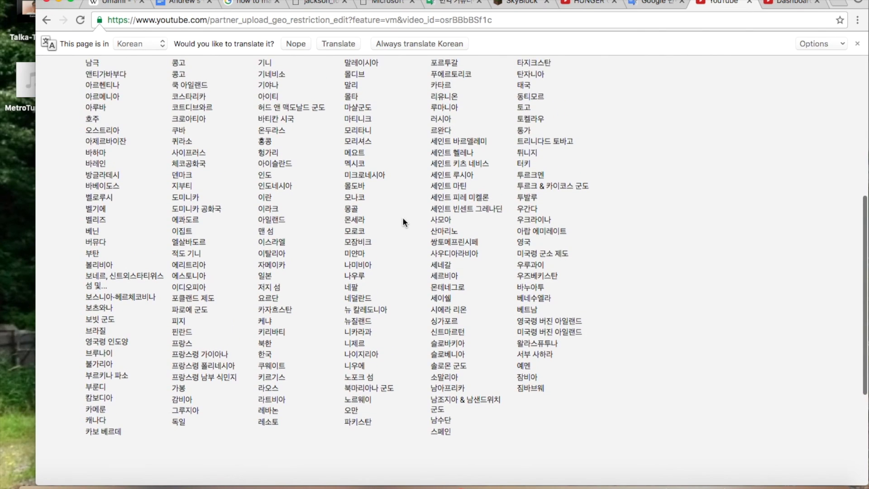
left_click(331, 40)
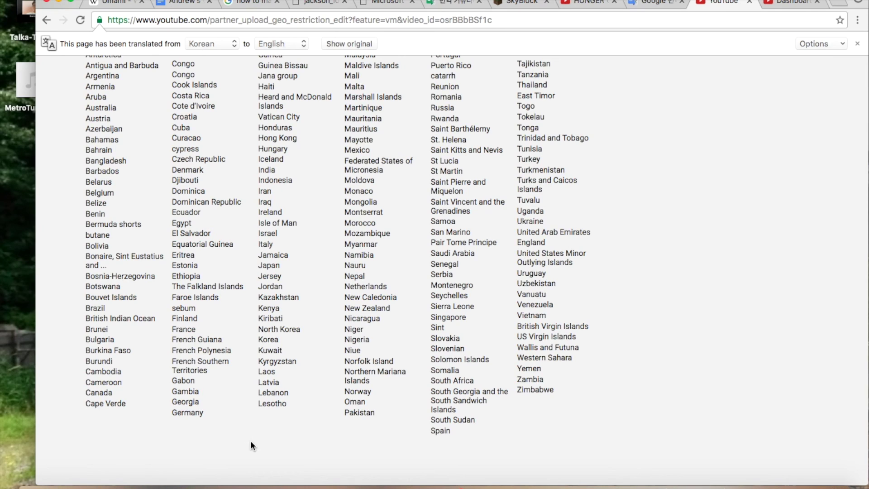
scroll(321, 310, "up", 1)
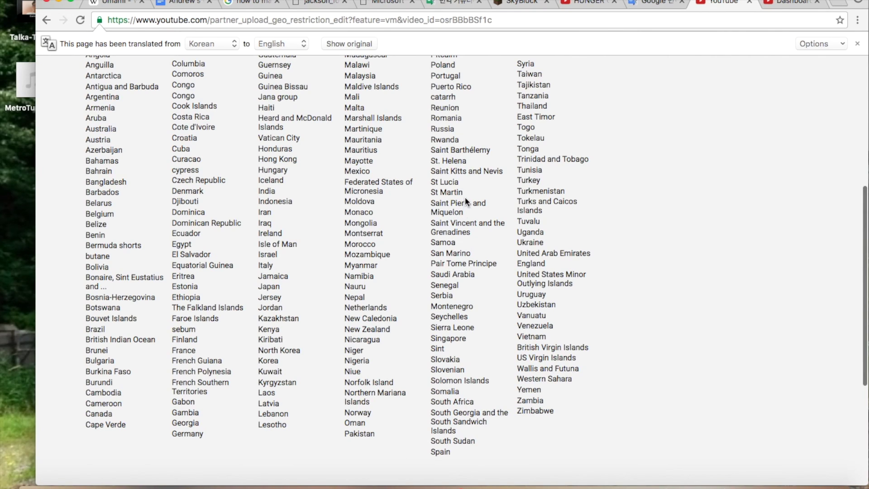
mouse_move(458, 190)
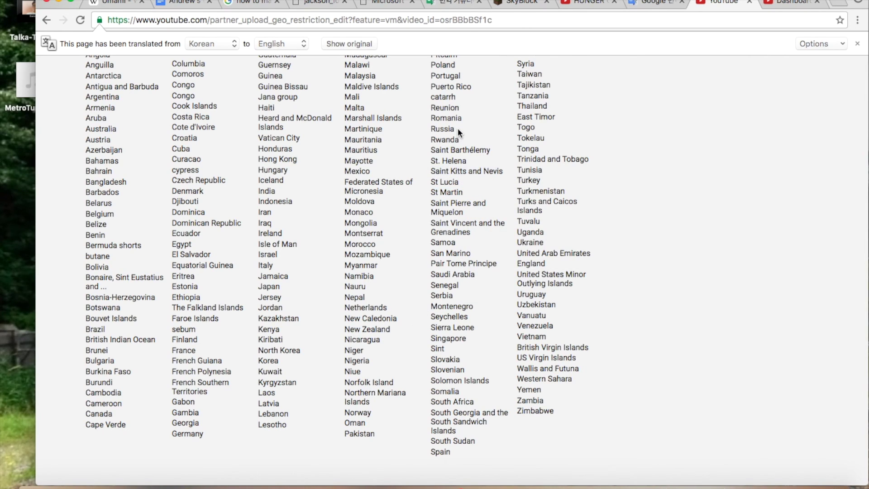
scroll(458, 128, "up", 2)
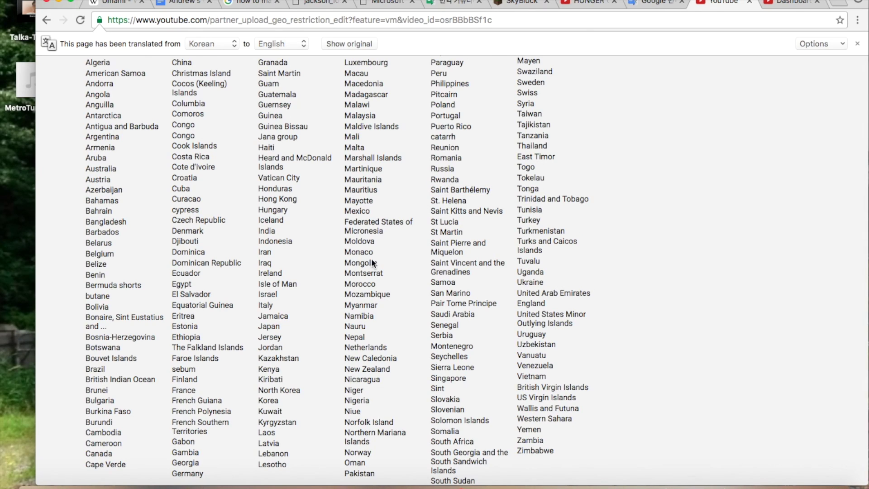
Set the selected countries to blocked, save the restrictions, then reopen Block by Country.
double_click(274, 403)
left_click(274, 403)
scroll(273, 404, "down", 1)
scroll(273, 403, "up", 6)
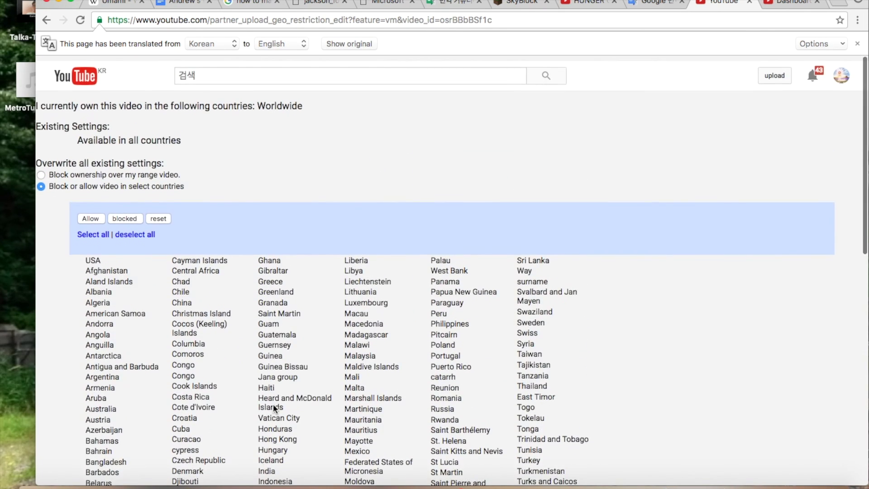
left_click(97, 217)
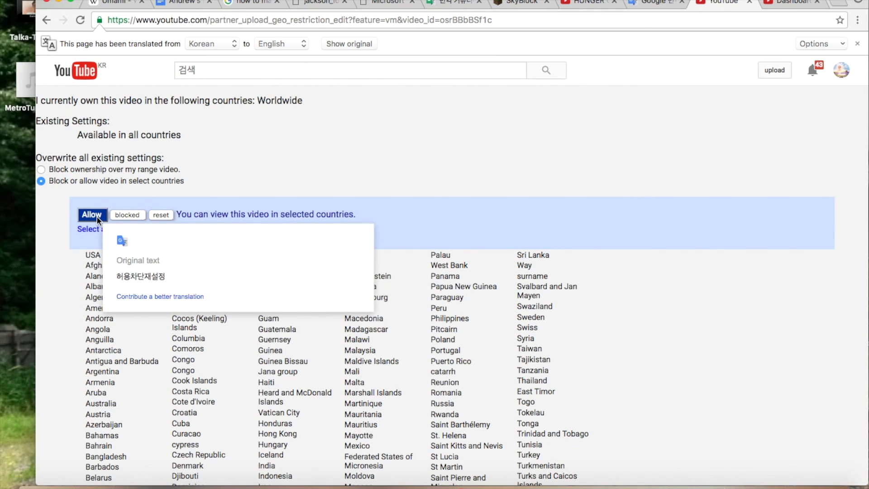
left_click(125, 216)
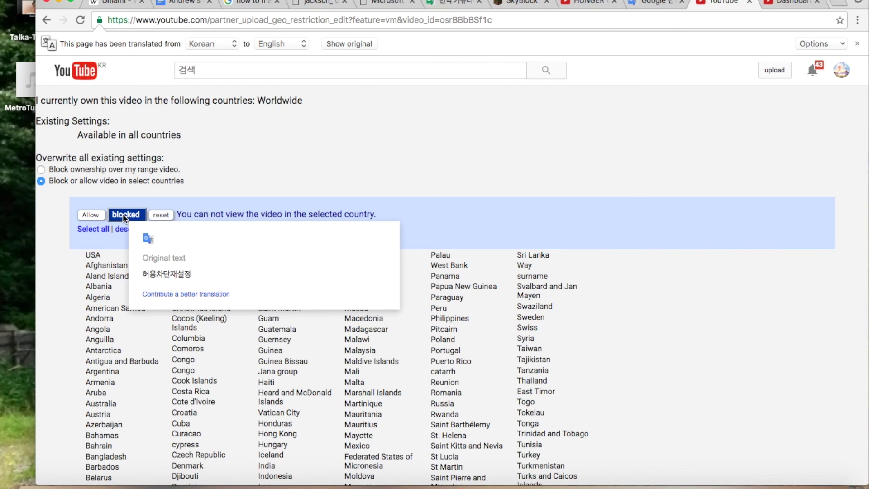
scroll(263, 321, "down", 5)
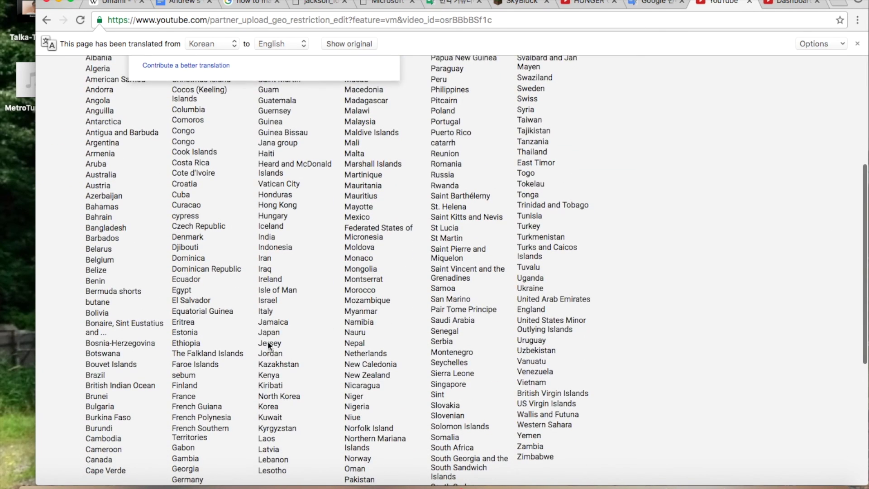
scroll(262, 403, "up", 5)
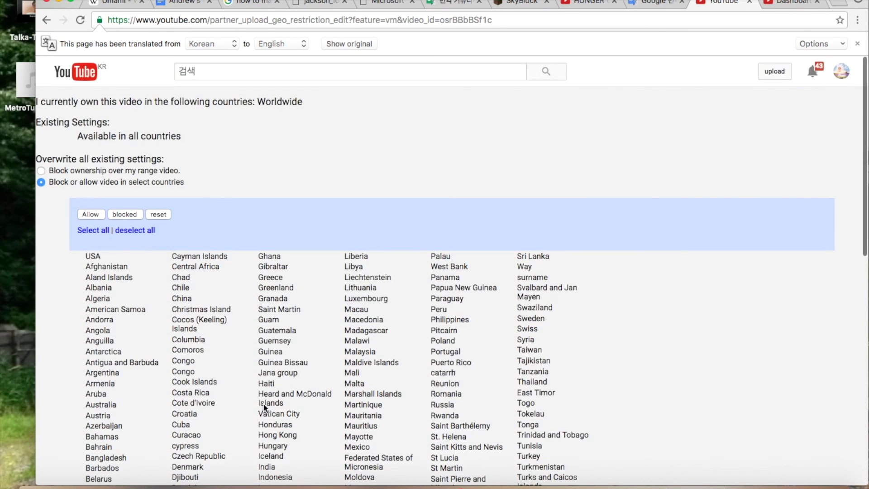
left_click(126, 213)
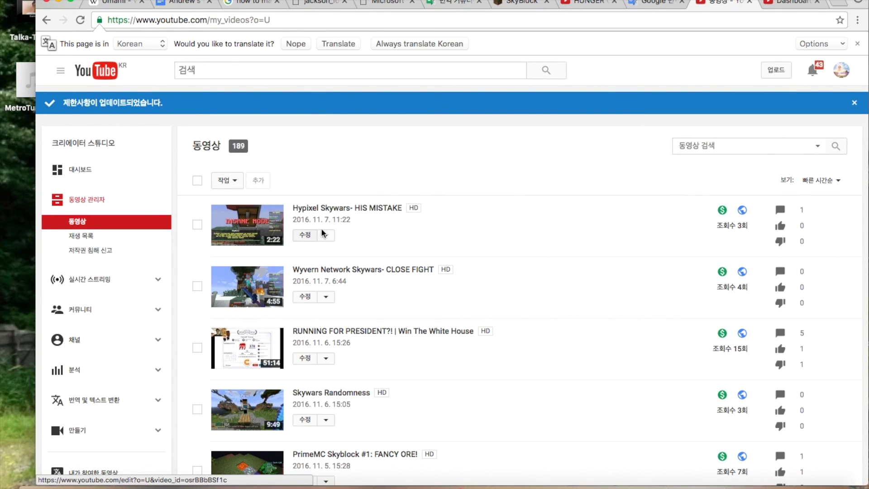
left_click(326, 236)
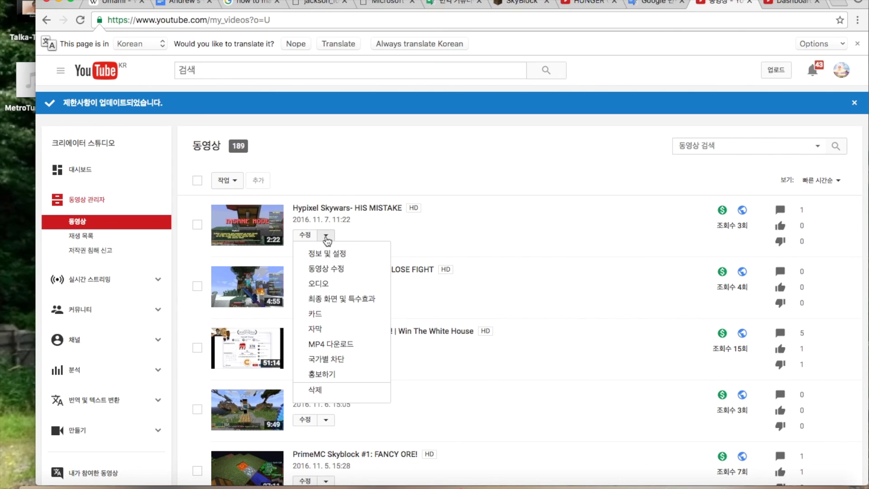
left_click(321, 362)
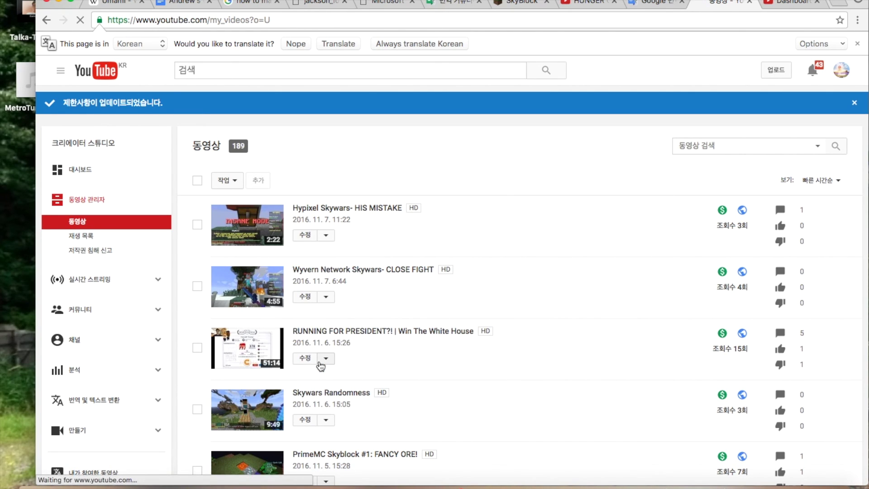